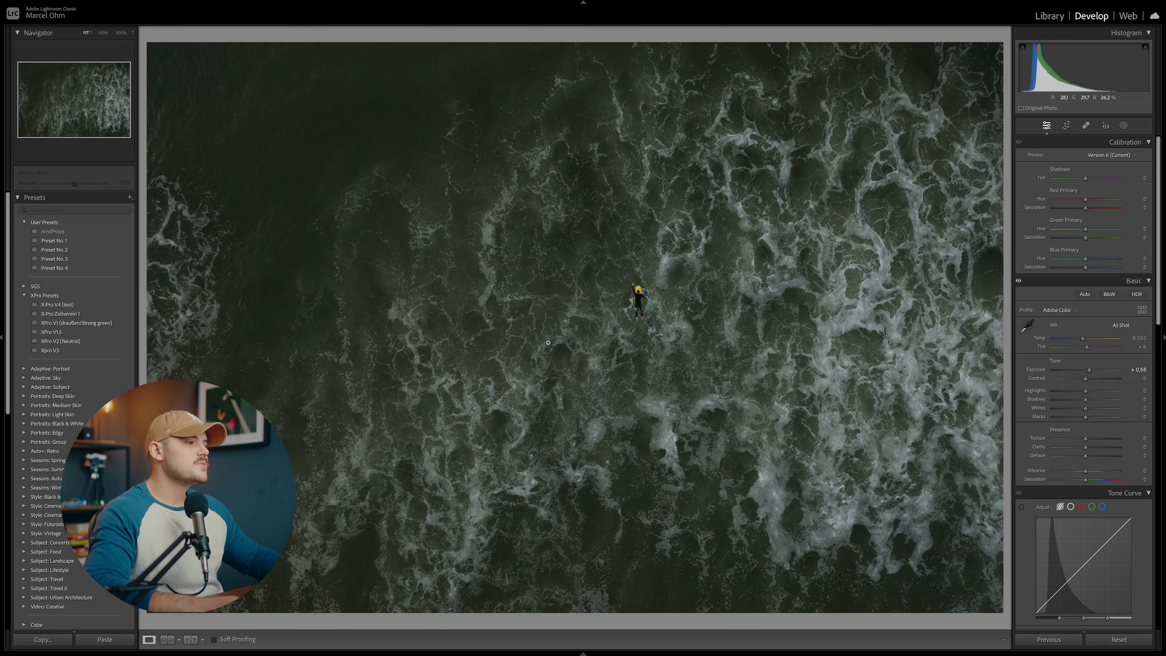
- Inspect the bright foam and the dark water of the aerial surf photo at close magnification
click(865, 307)
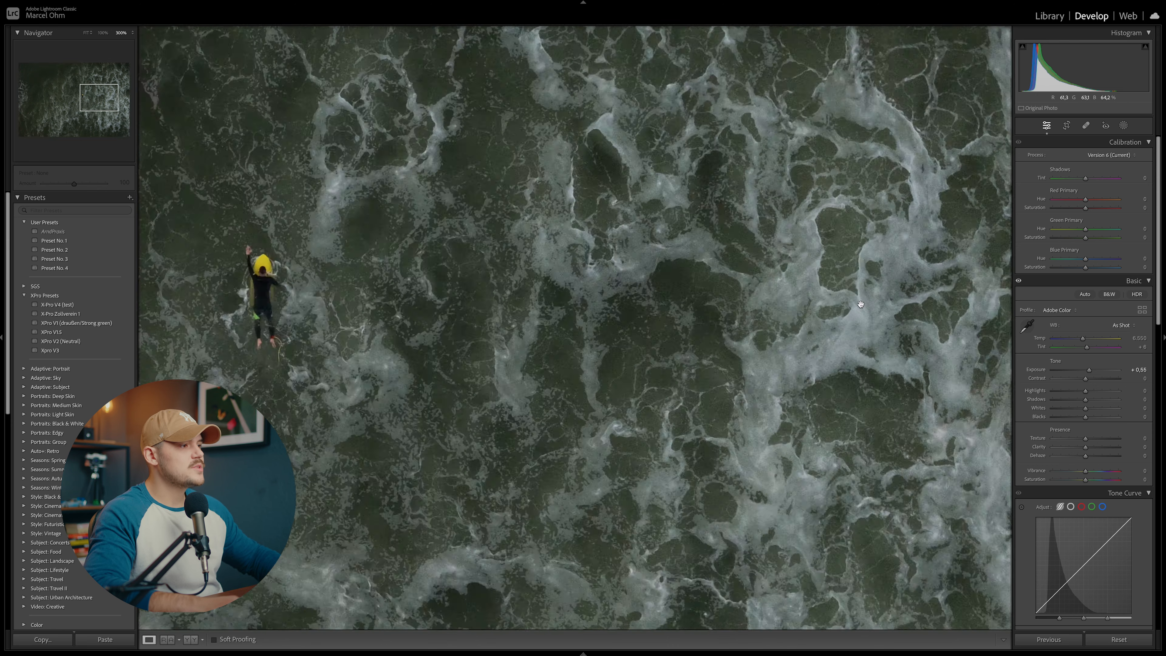
drag(867, 317, 760, 408)
click(751, 304)
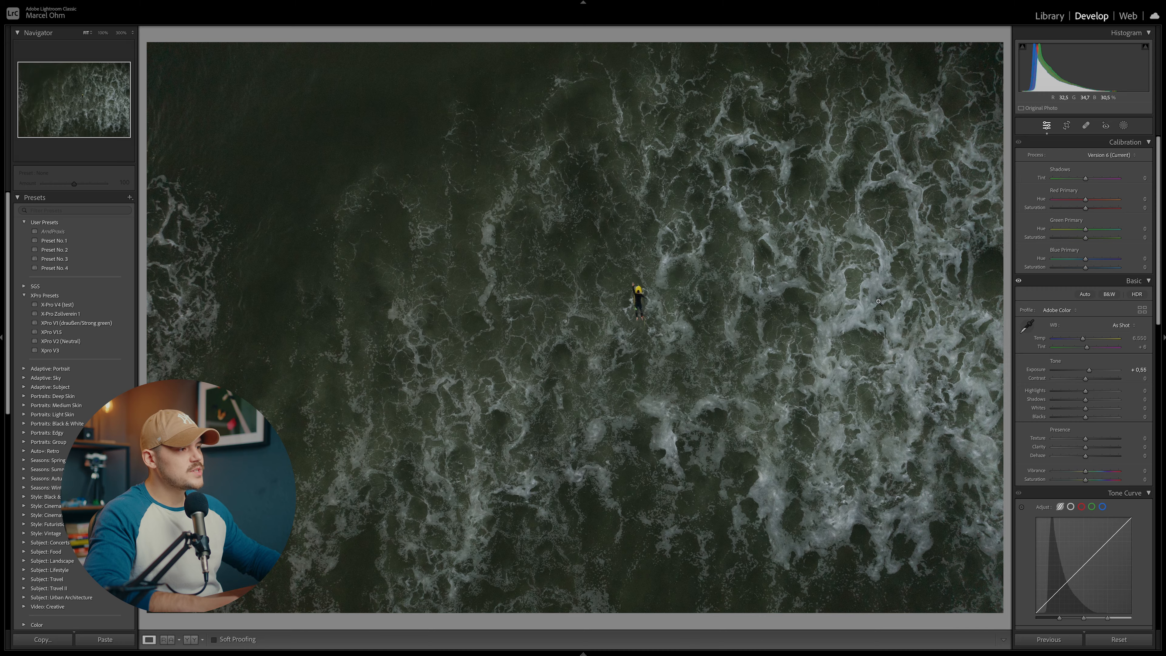
click(867, 302)
drag(852, 275, 807, 318)
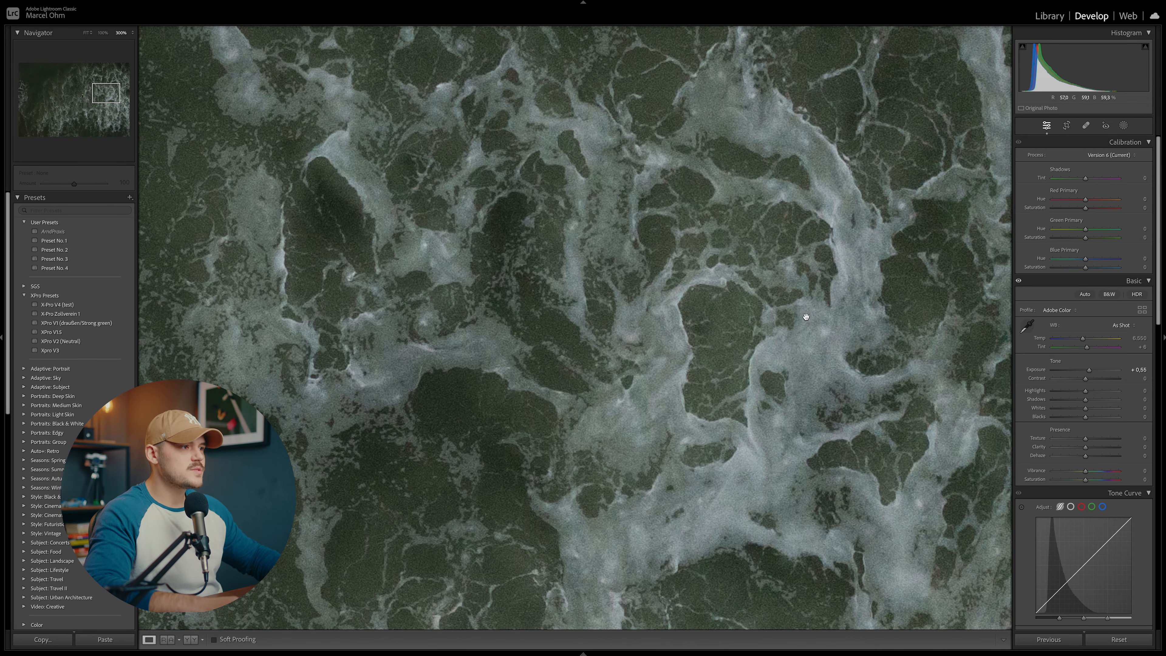
click(795, 313)
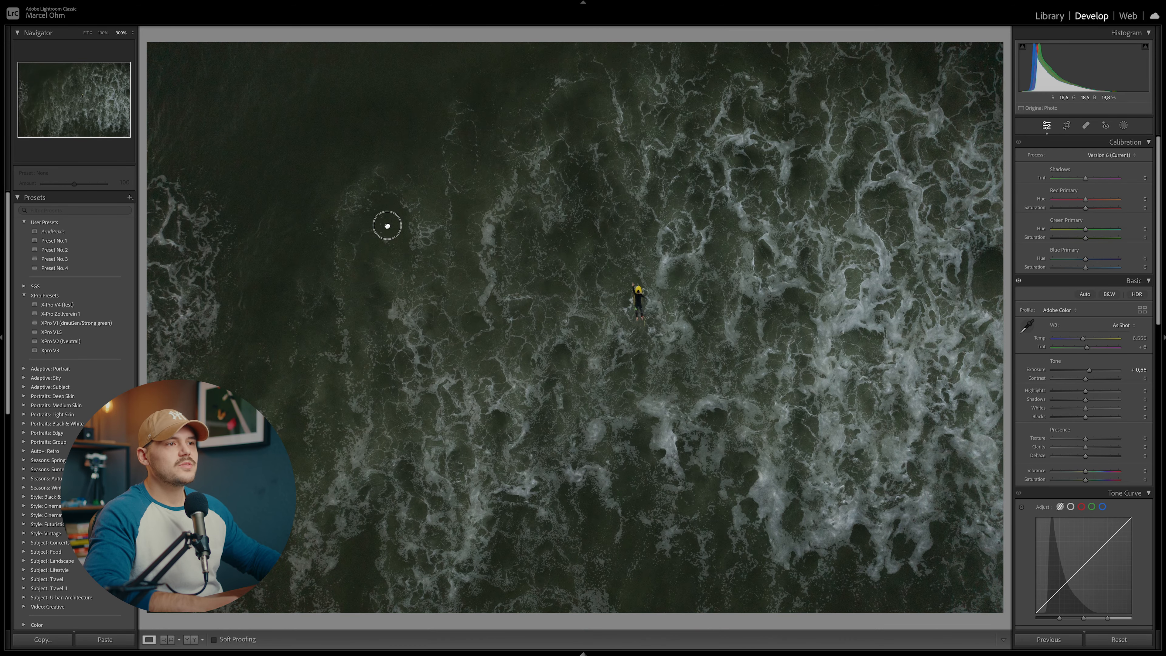
click(381, 223)
drag(381, 223, 551, 430)
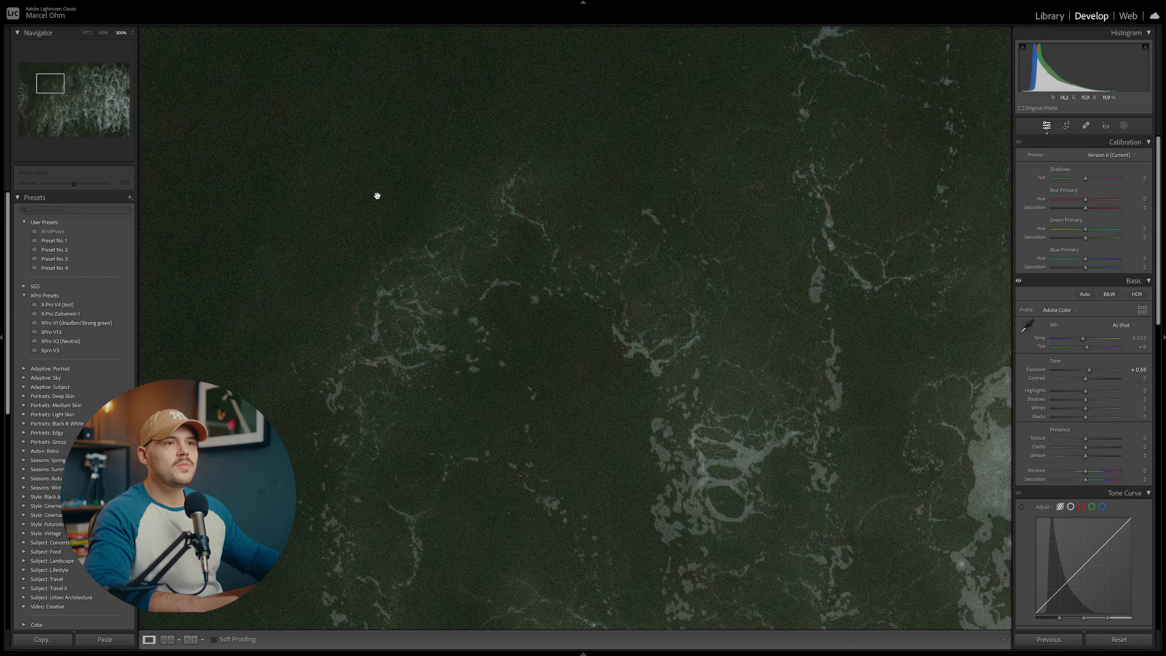
click(566, 263)
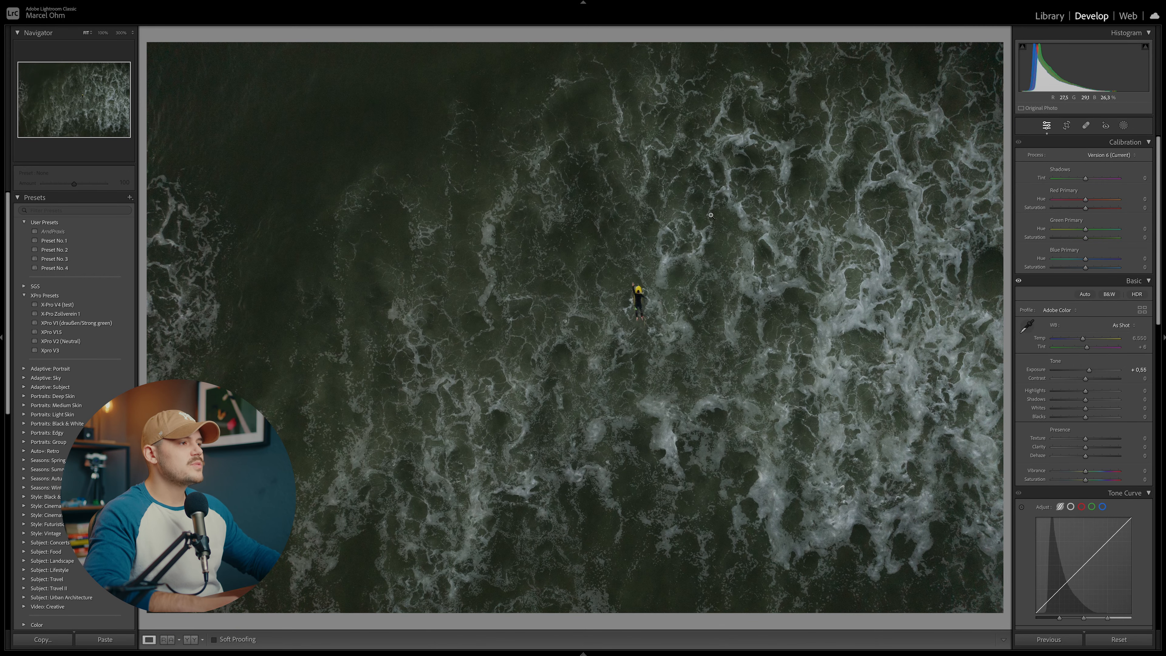
click(748, 161)
drag(750, 162, 685, 287)
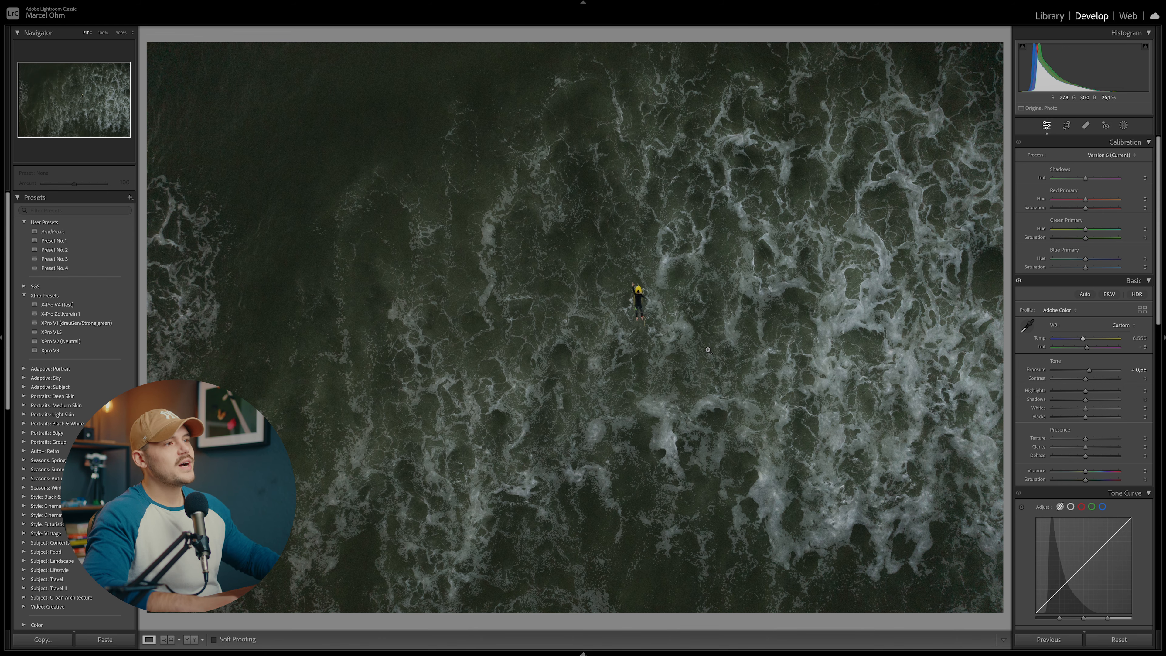
- Examine the darker water and the surfer on the yellow board up close
click(431, 249)
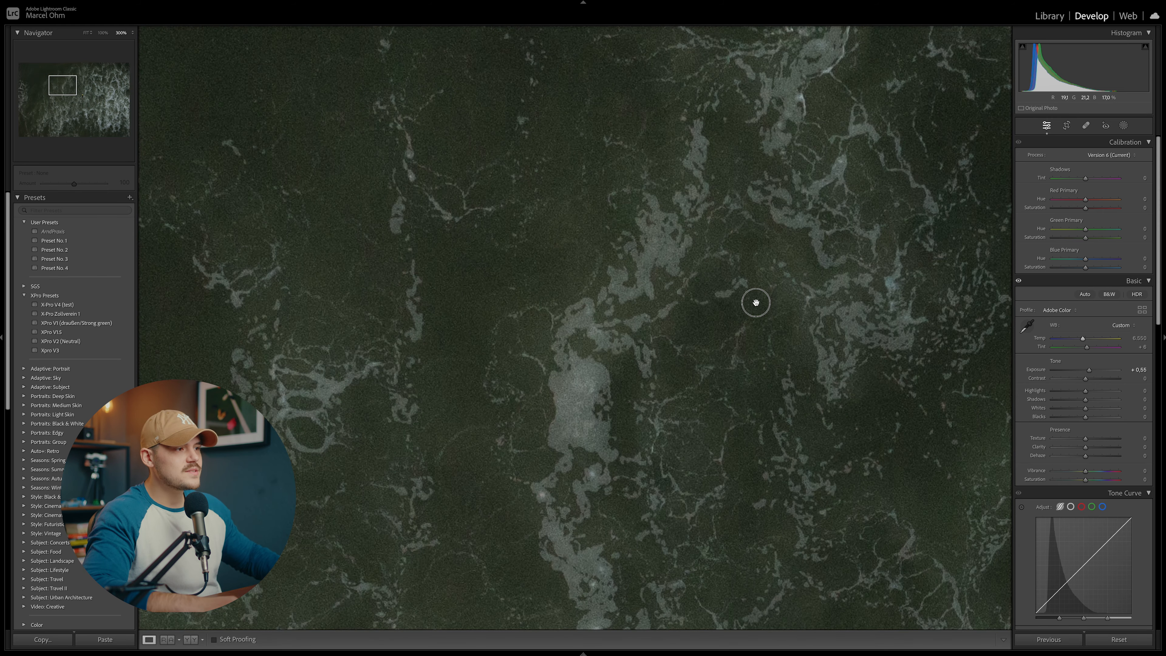
drag(754, 302, 573, 157)
click(745, 306)
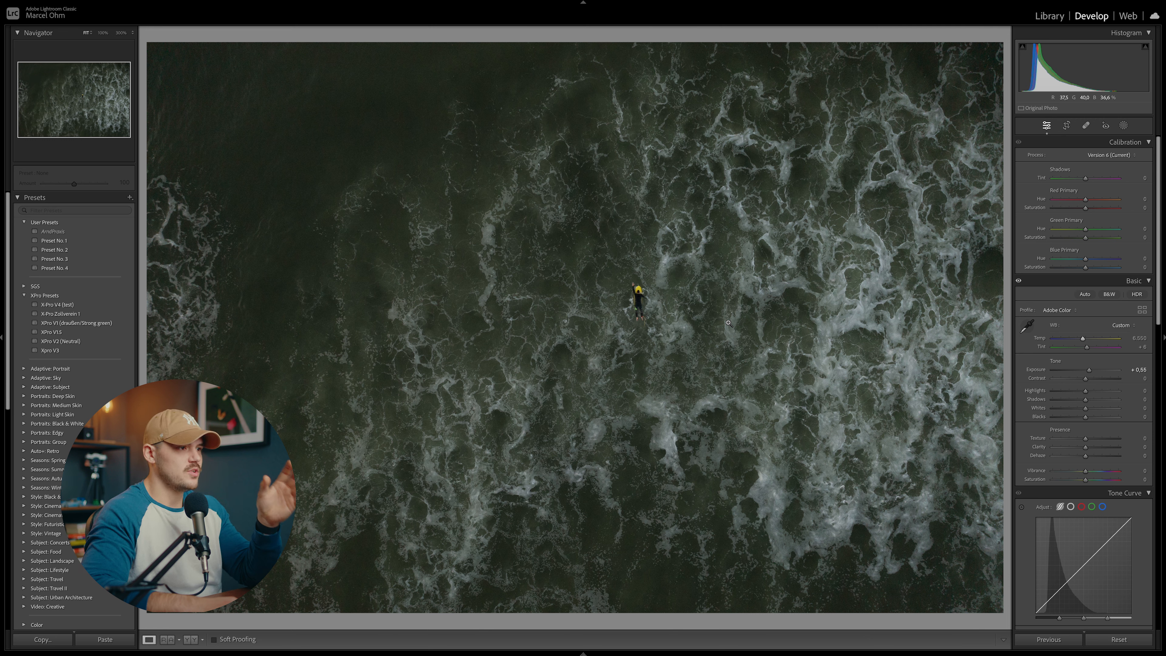
click(646, 300)
drag(657, 290, 629, 311)
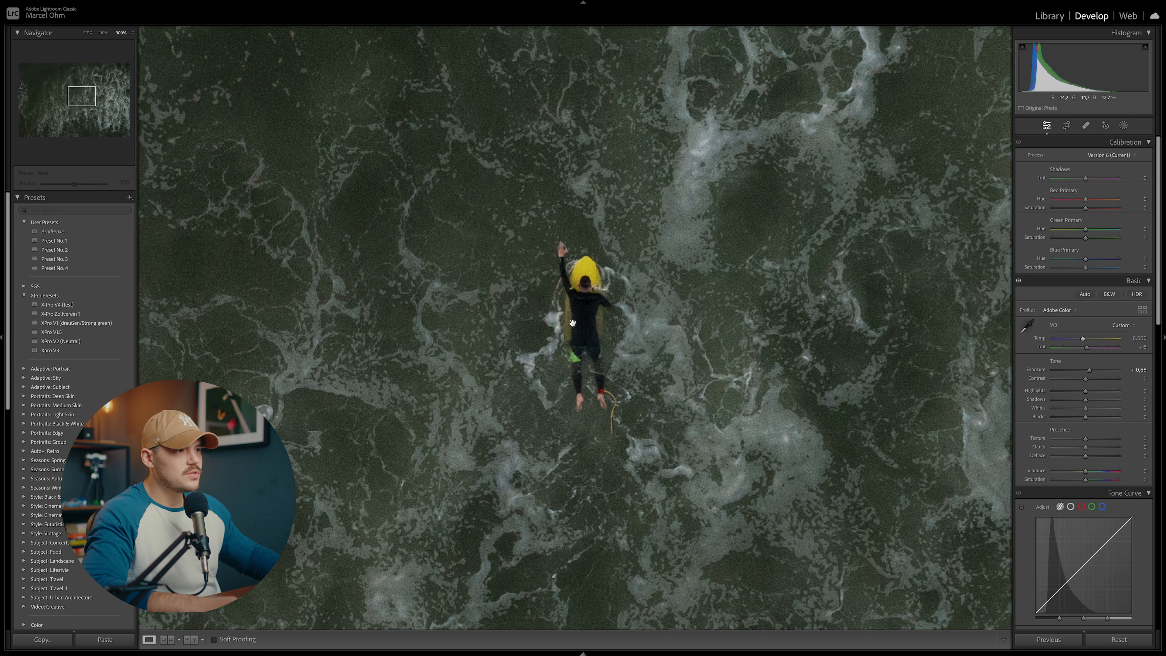
click(582, 317)
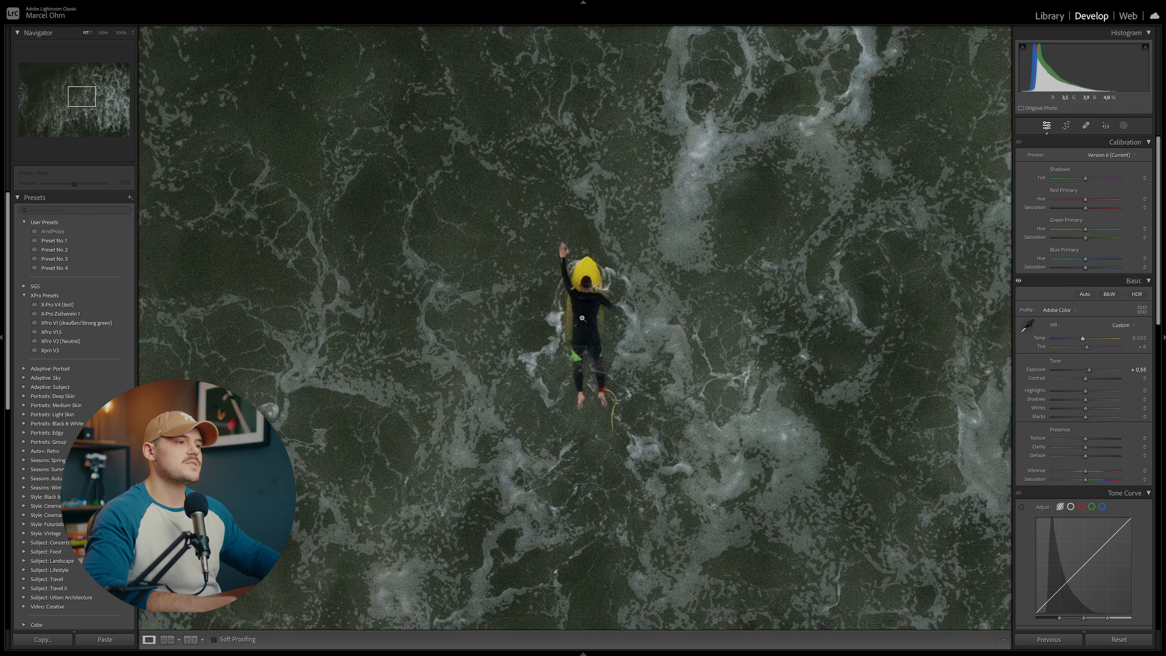
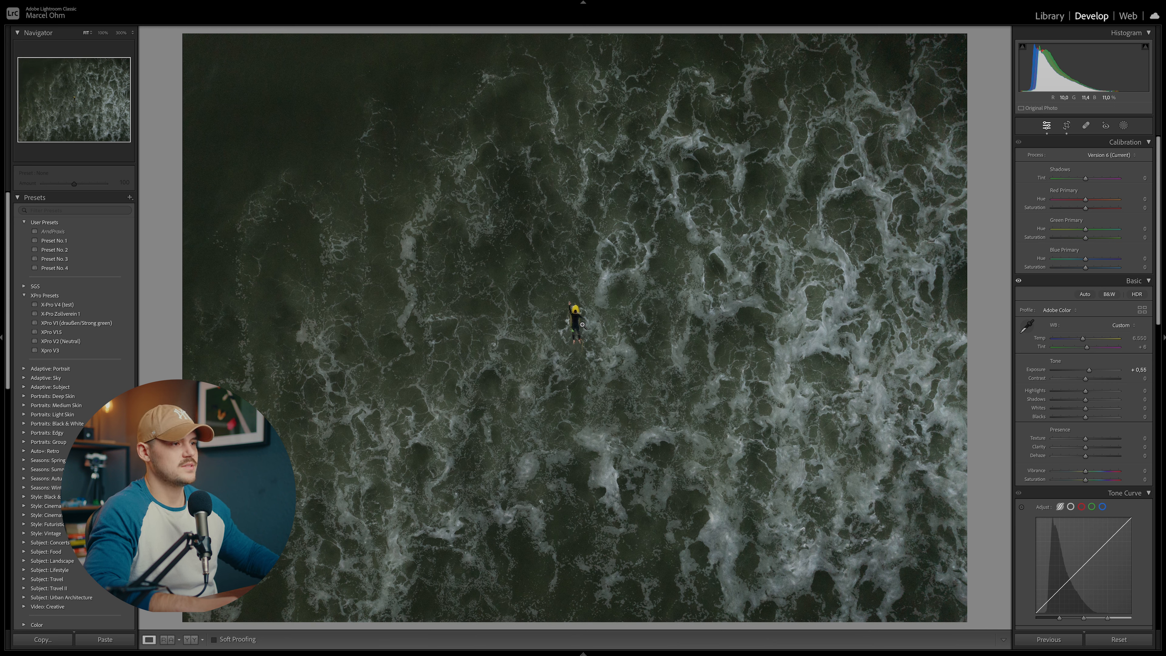
- Set the photo's Exposure to +0.80 and the tone curve's Lights region to +77
drag(1160, 250, 1163, 332)
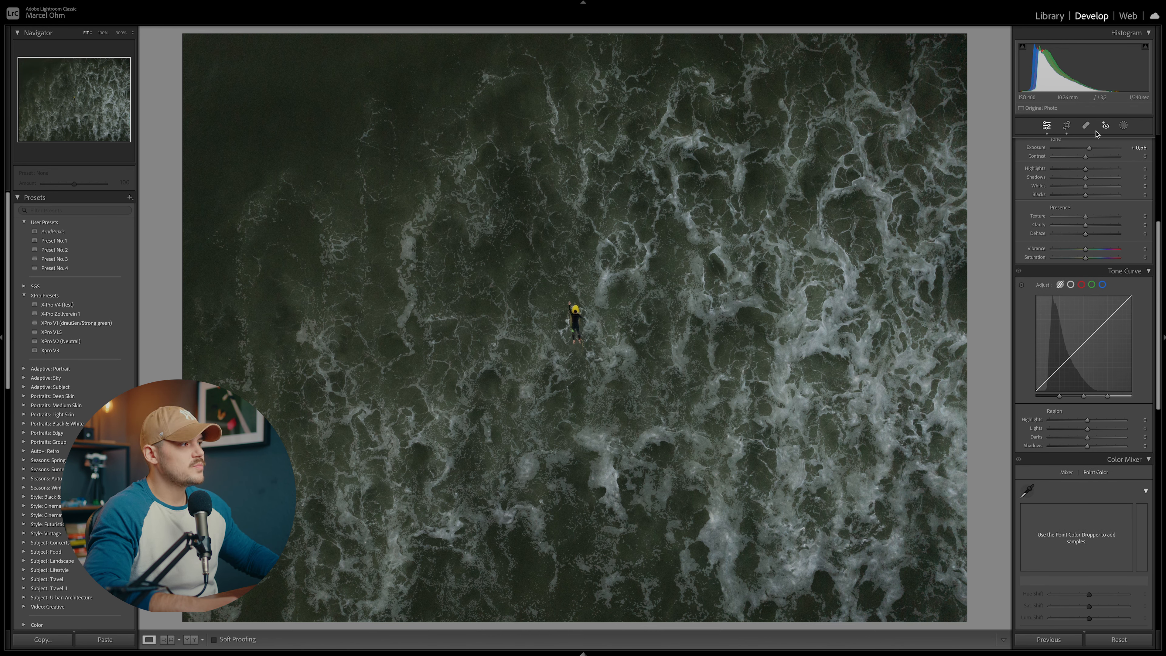
drag(1089, 148, 1092, 149)
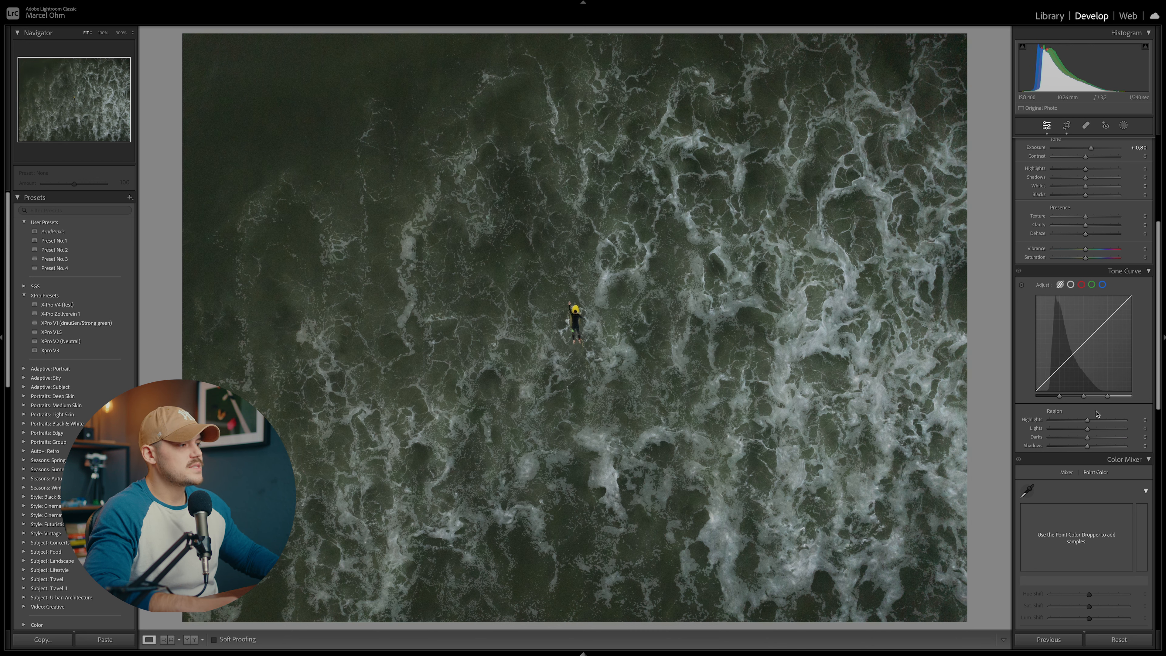
drag(1087, 428, 1115, 427)
- Check the detail in the brightened foam and the dark water areas at close magnification
click(867, 305)
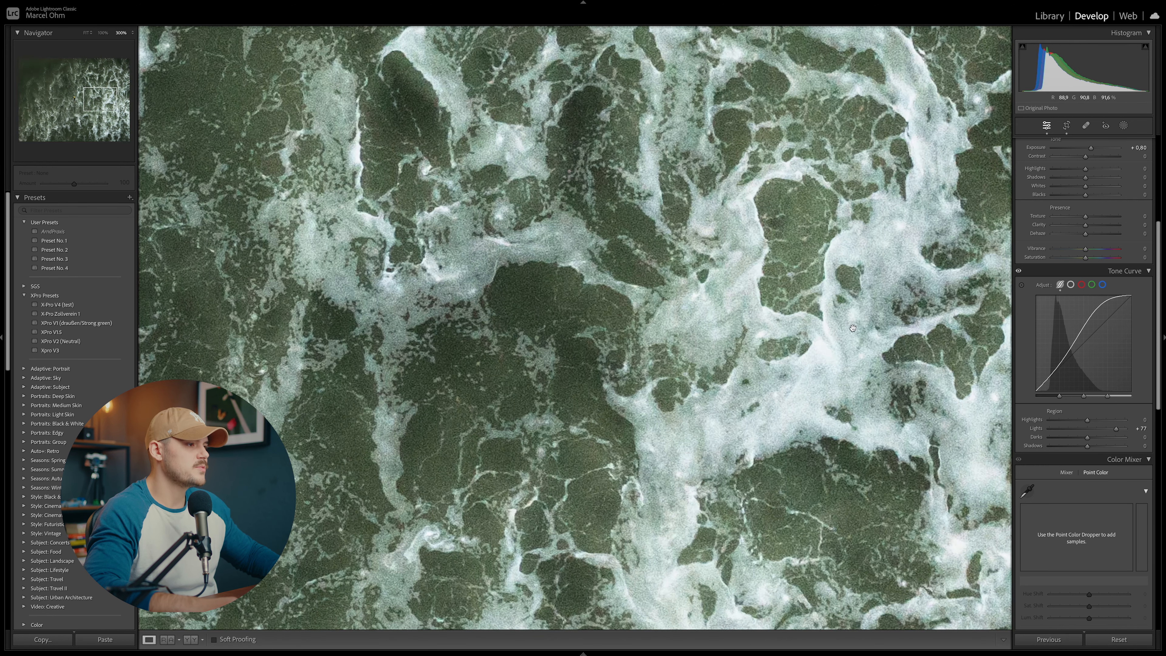
drag(775, 371, 775, 373)
drag(780, 313, 807, 391)
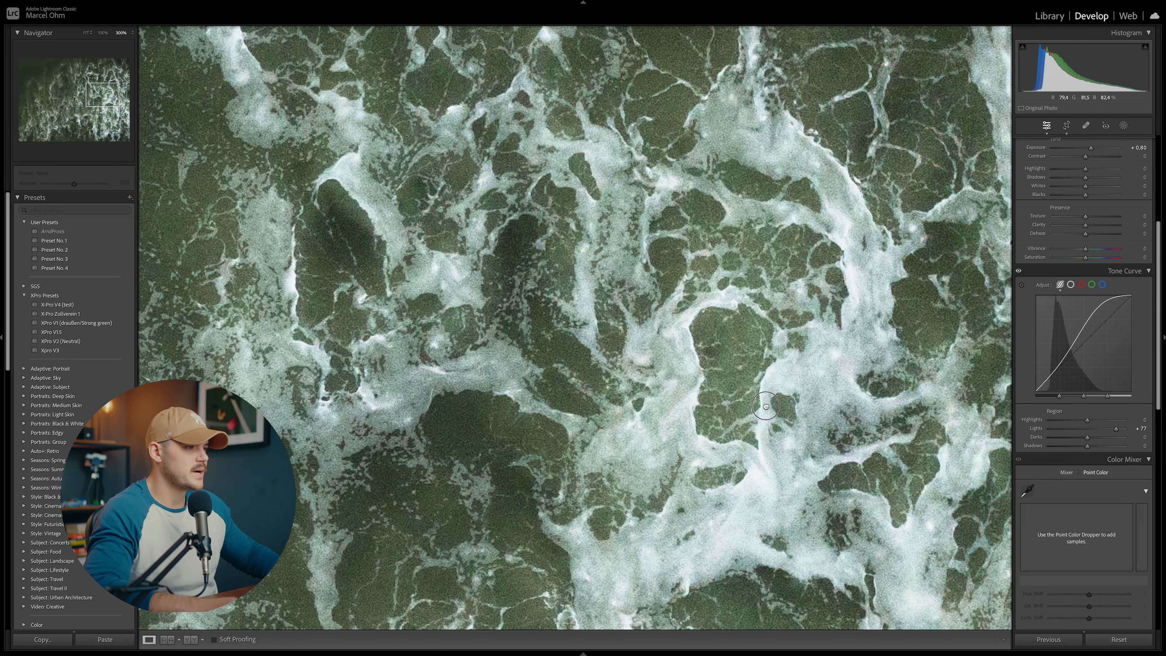
drag(762, 402, 746, 359)
drag(742, 434, 739, 417)
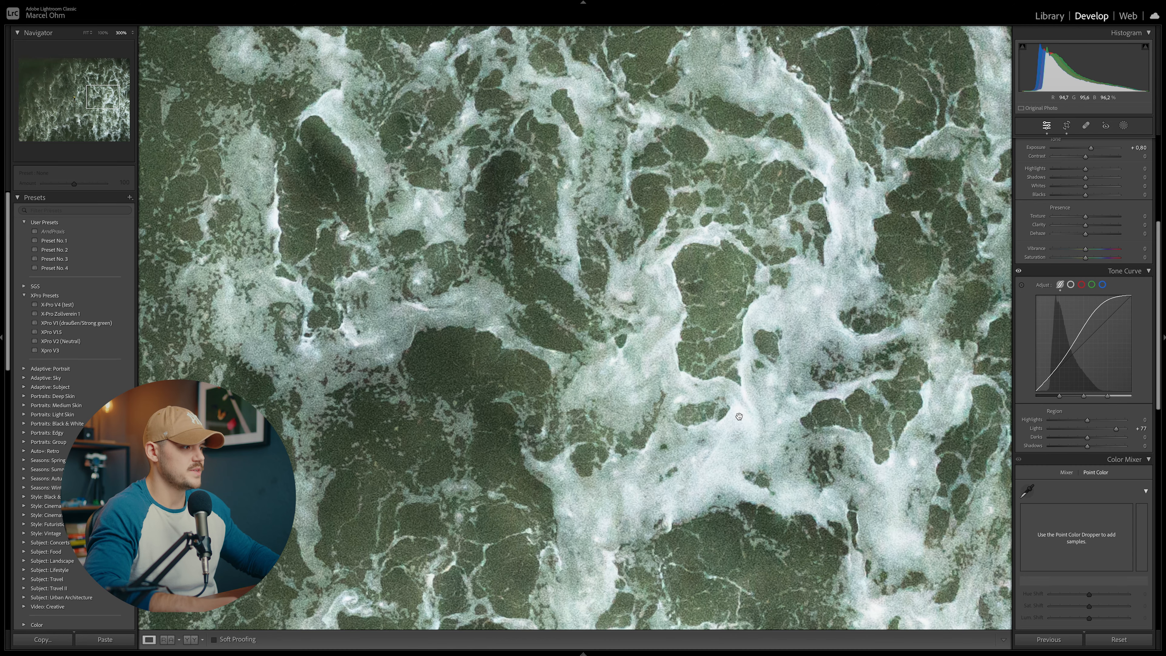
click(737, 417)
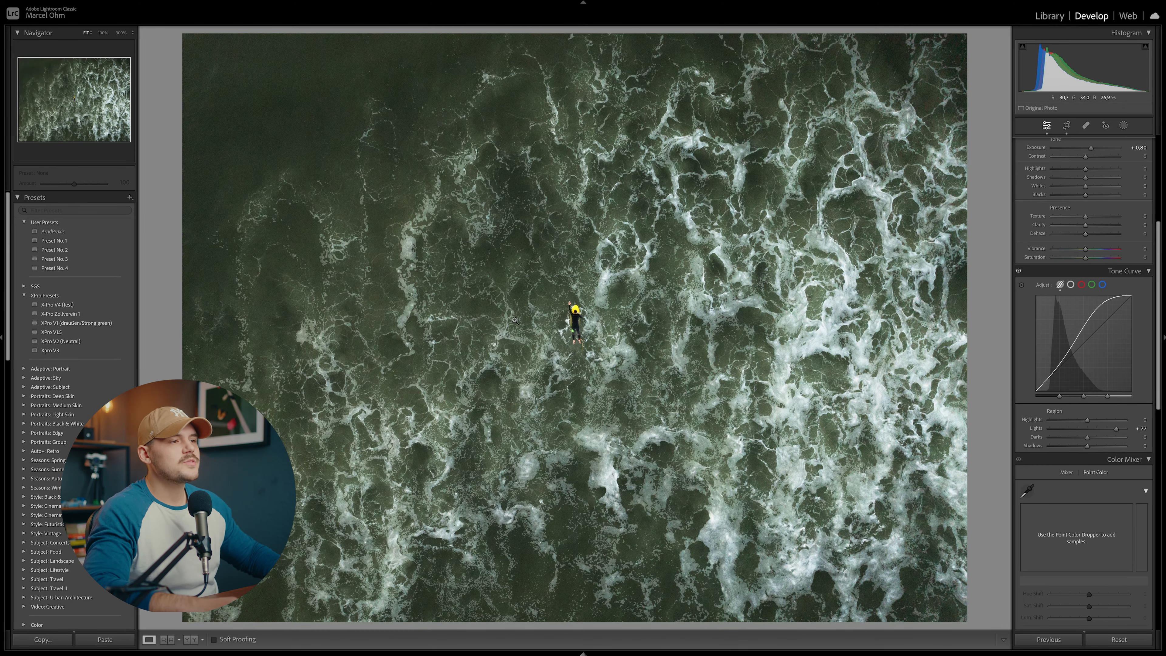
click(498, 273)
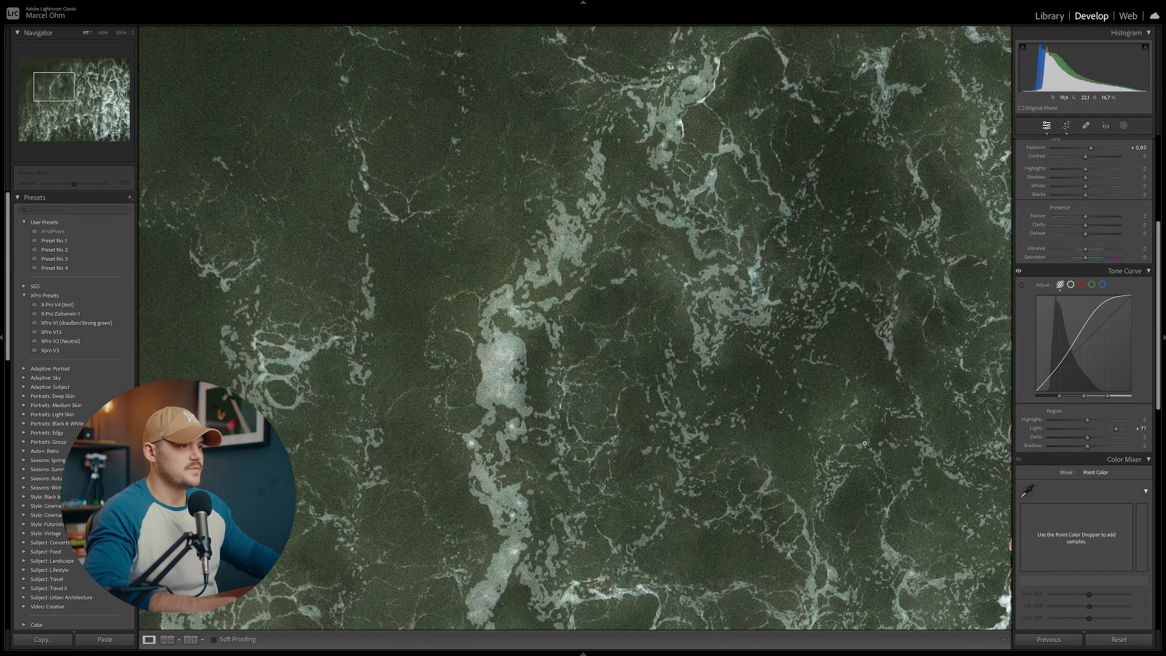
click(865, 444)
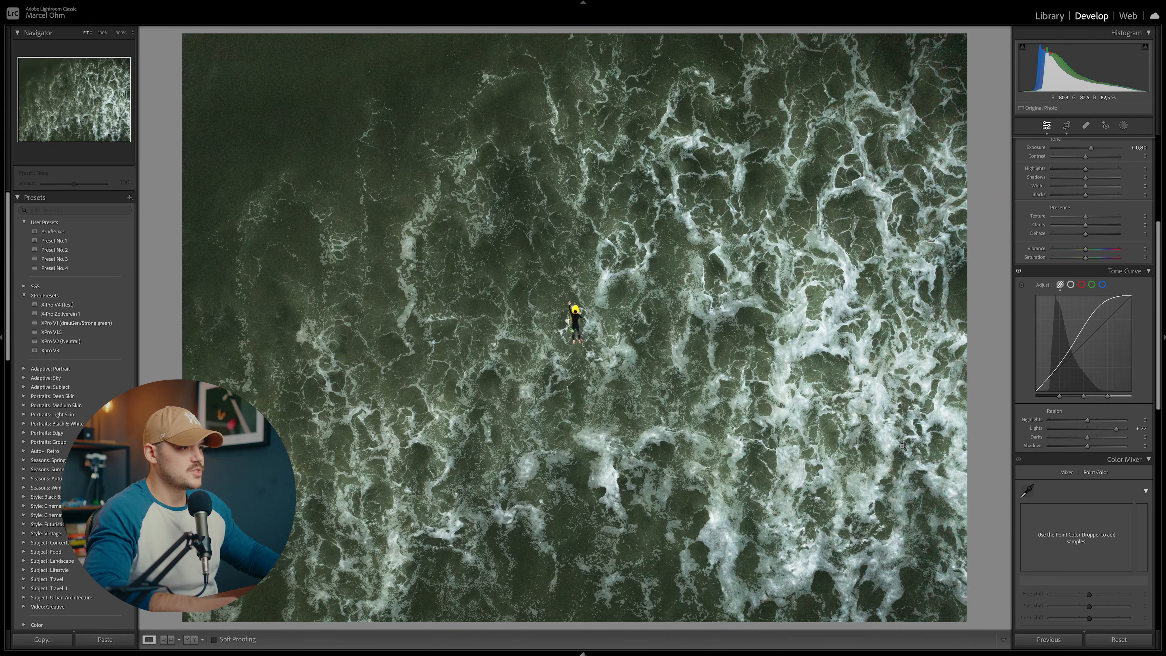
- Set the tone curve's Darks region to -14, checking the effect on the dark water and foam
mouse_move(1087, 438)
mouse_down()
mouse_move(1098, 438)
mouse_move(1082, 439)
mouse_up()
double_click(1081, 438)
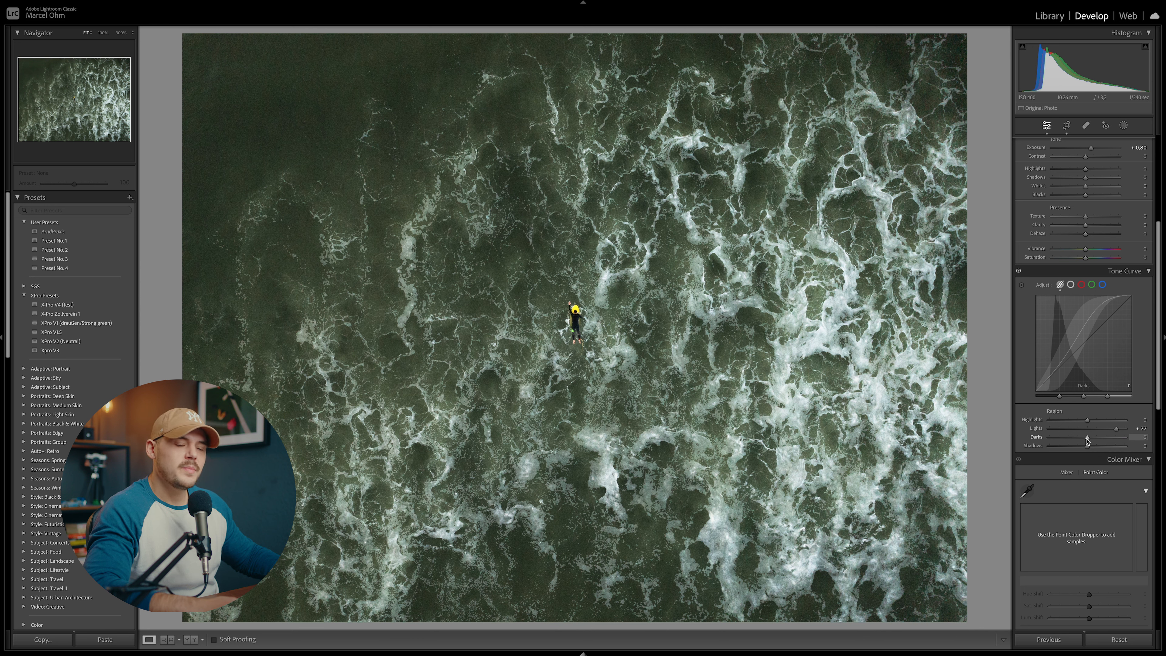
drag(1087, 440, 1082, 440)
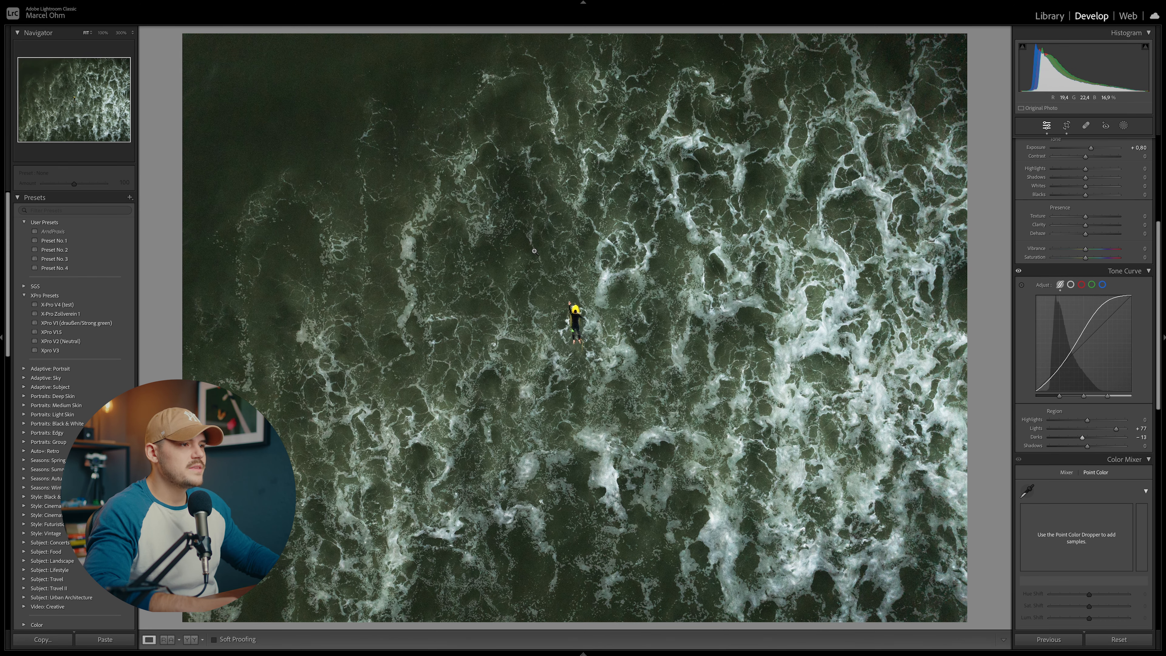
click(715, 270)
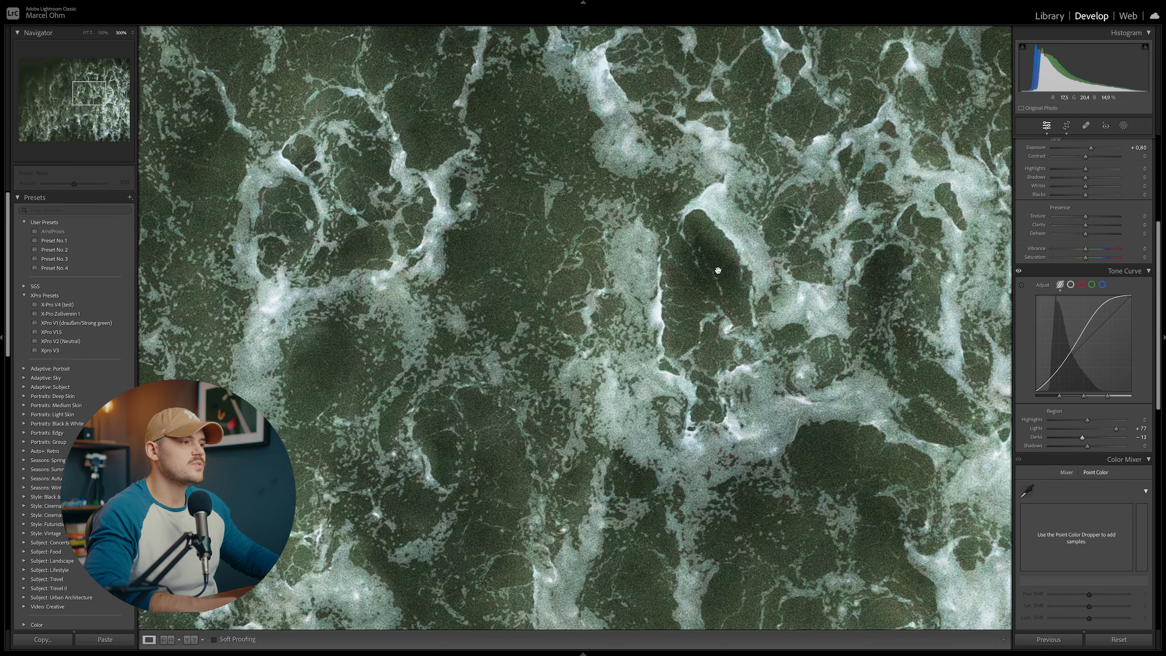
click(716, 270)
drag(1082, 440, 1082, 441)
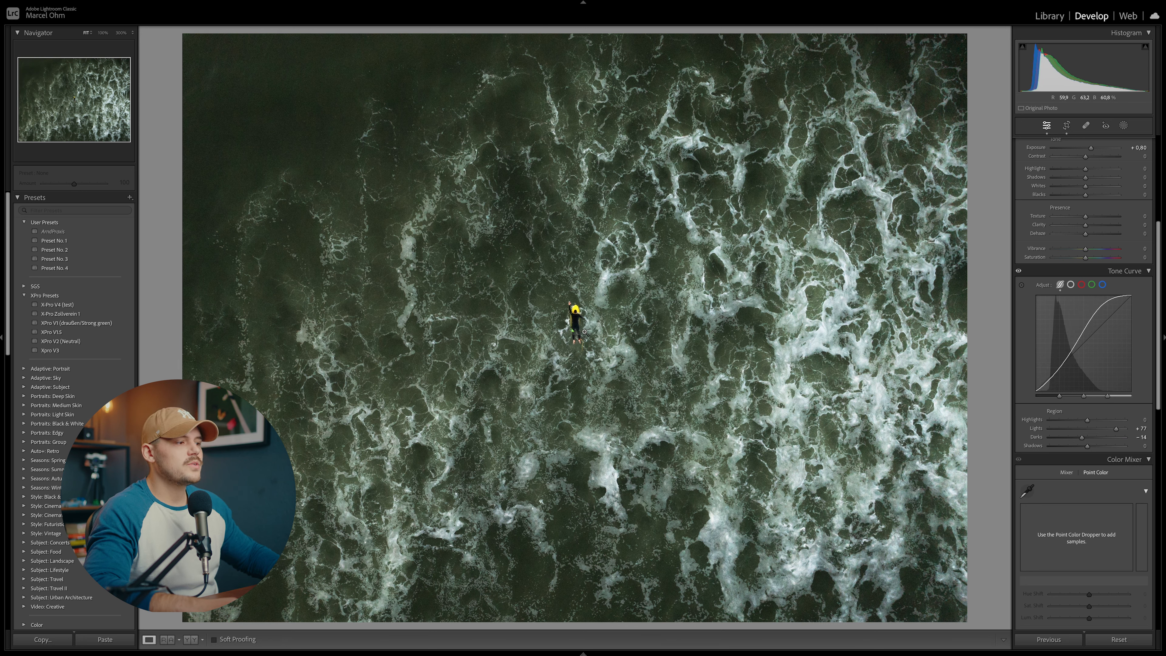
click(304, 122)
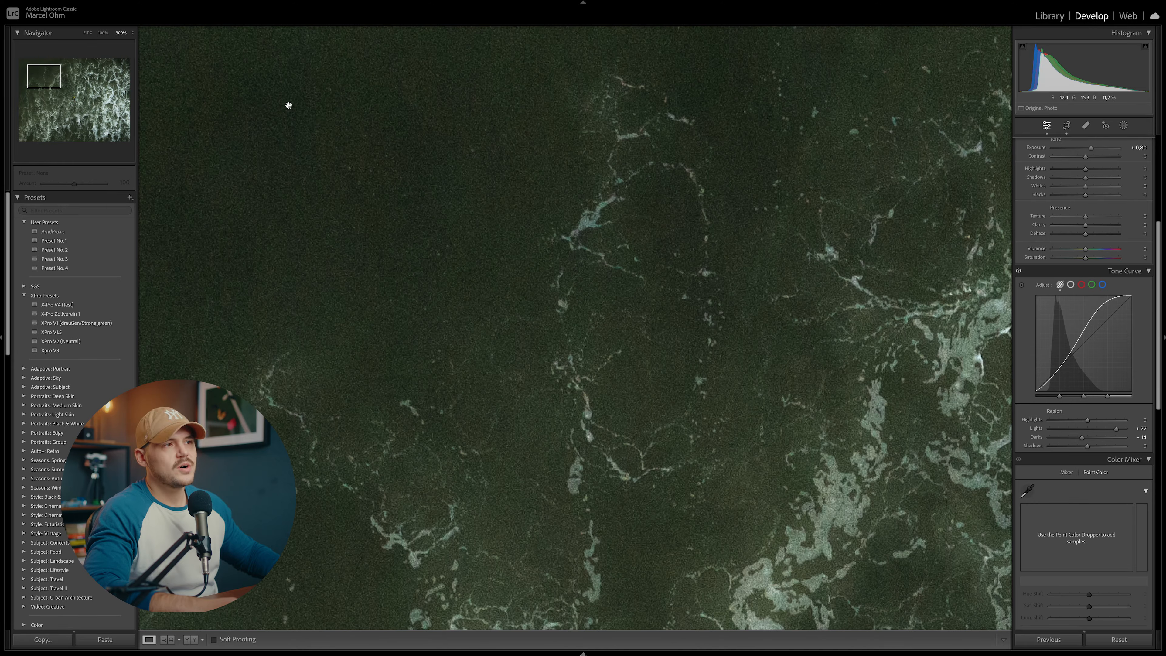
click(339, 160)
click(811, 542)
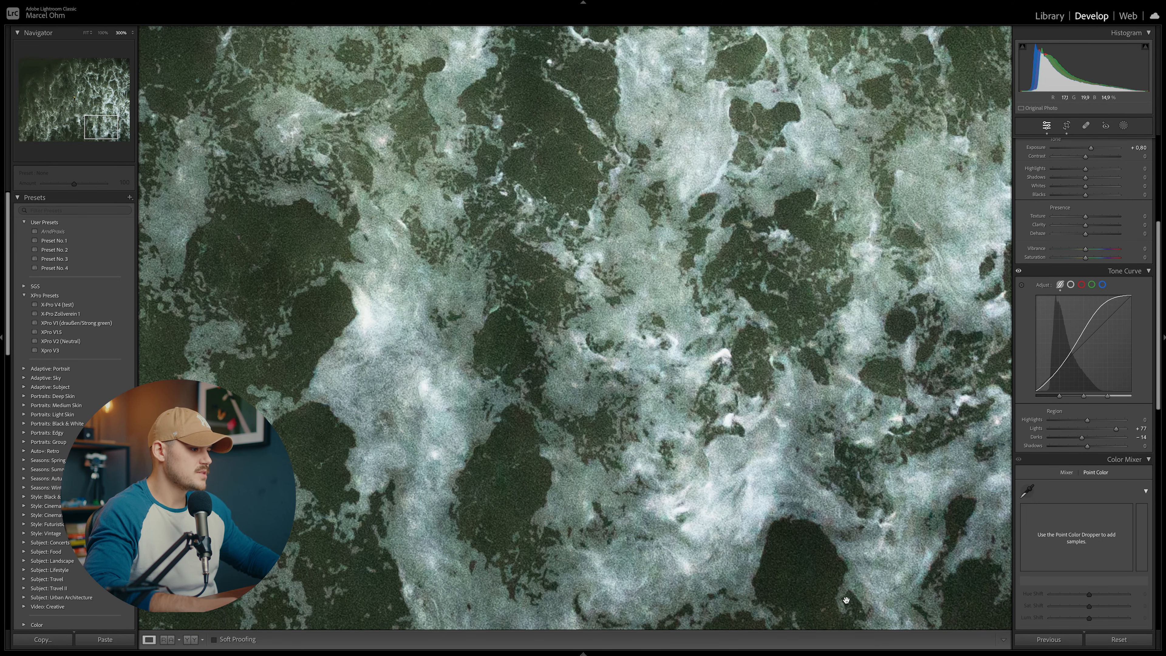
drag(883, 576, 851, 527)
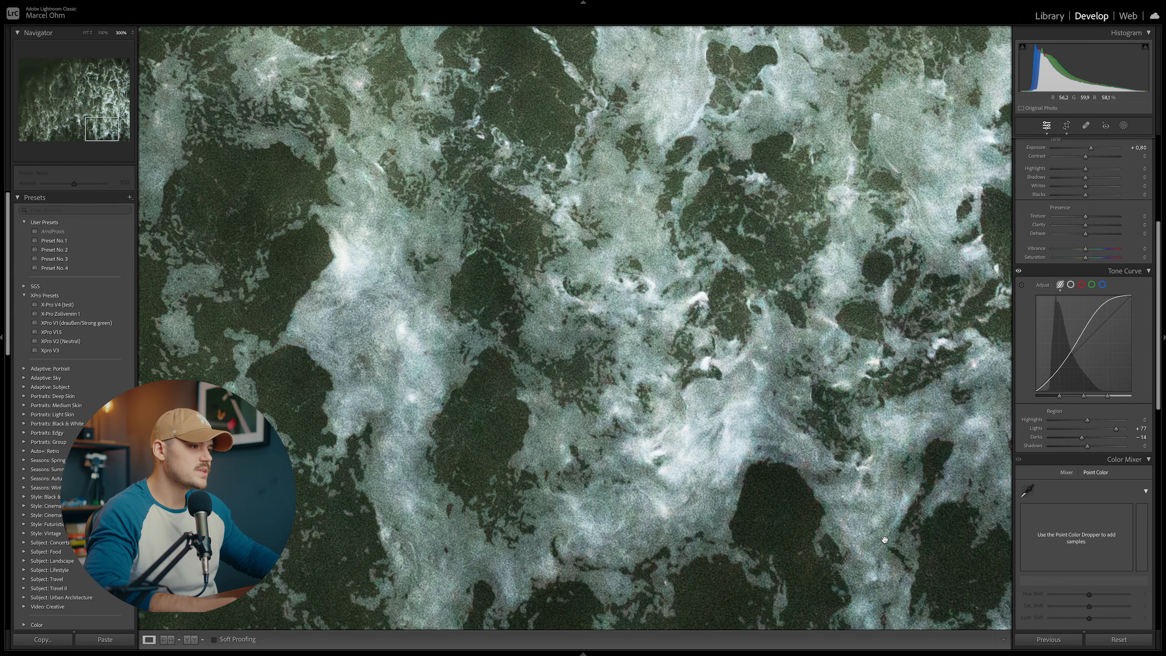
click(853, 522)
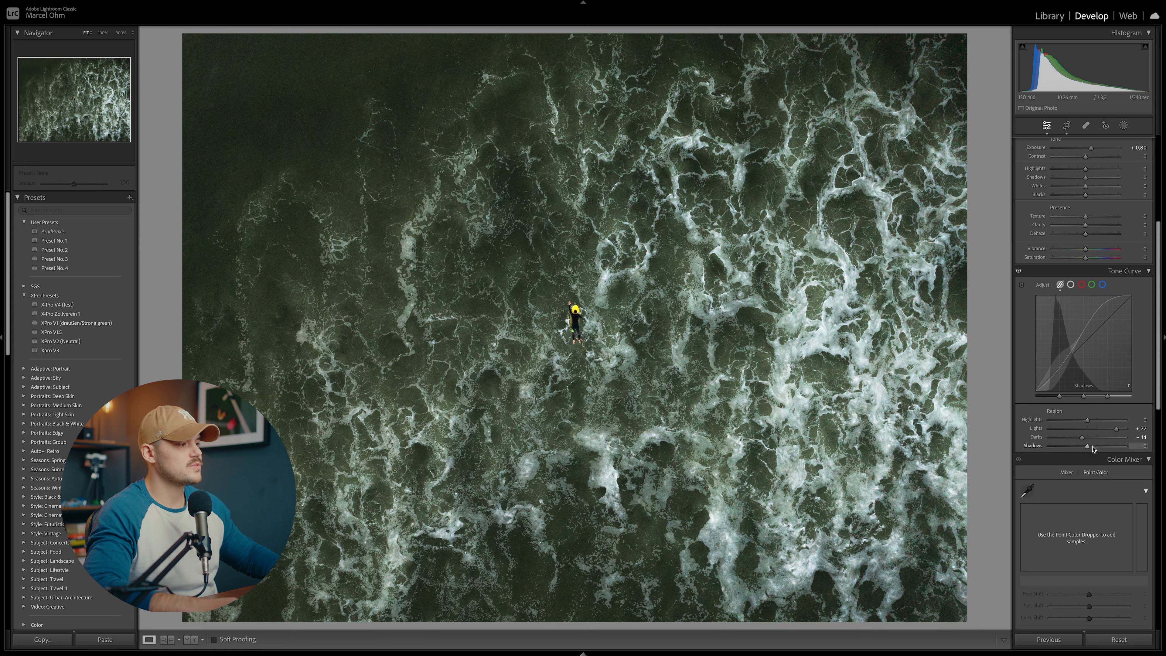
- Shift the tone curve's shadow split point toward the darkest tones and set the Shadows region to -68
drag(1089, 447, 1064, 445)
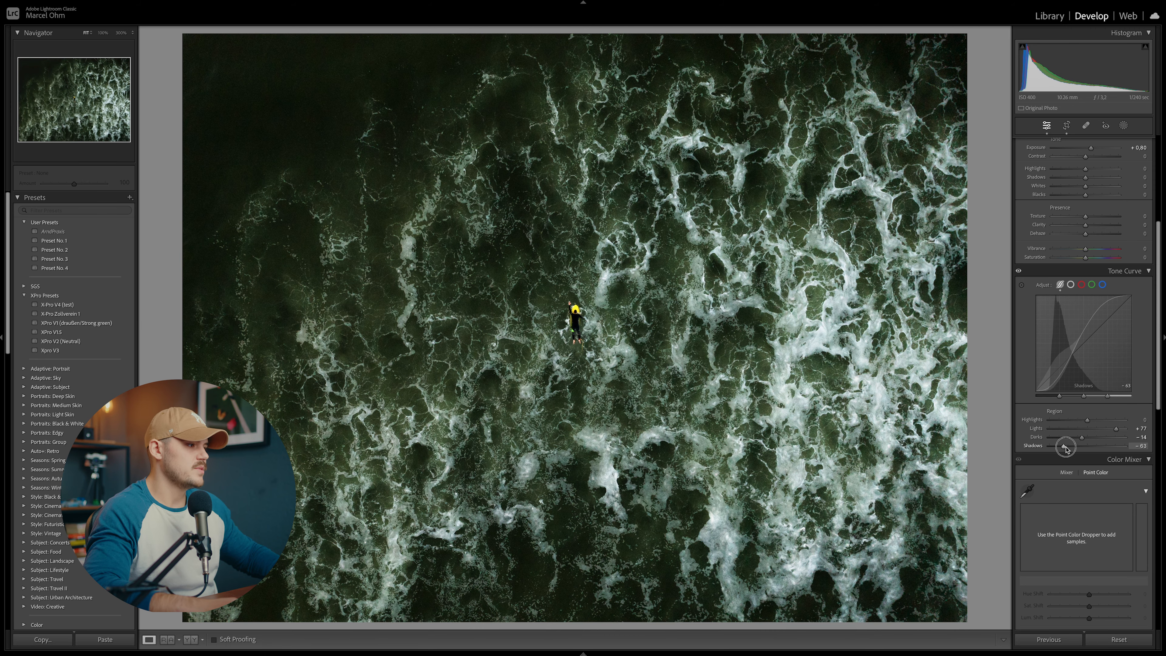
double_click(1064, 446)
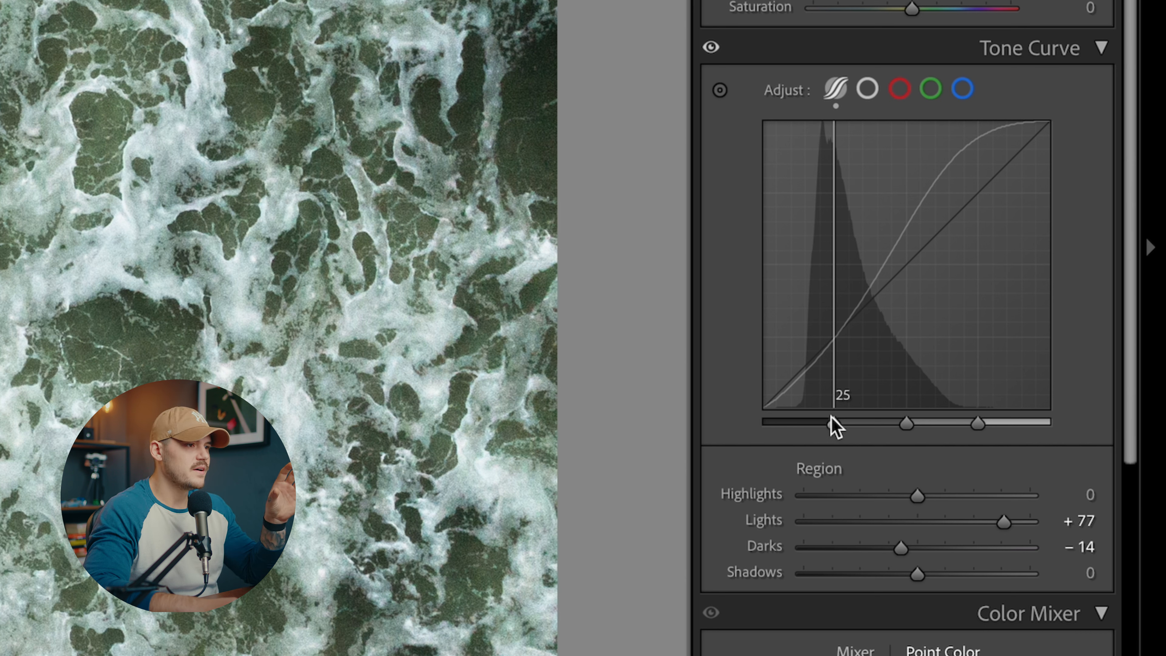
drag(831, 416, 811, 415)
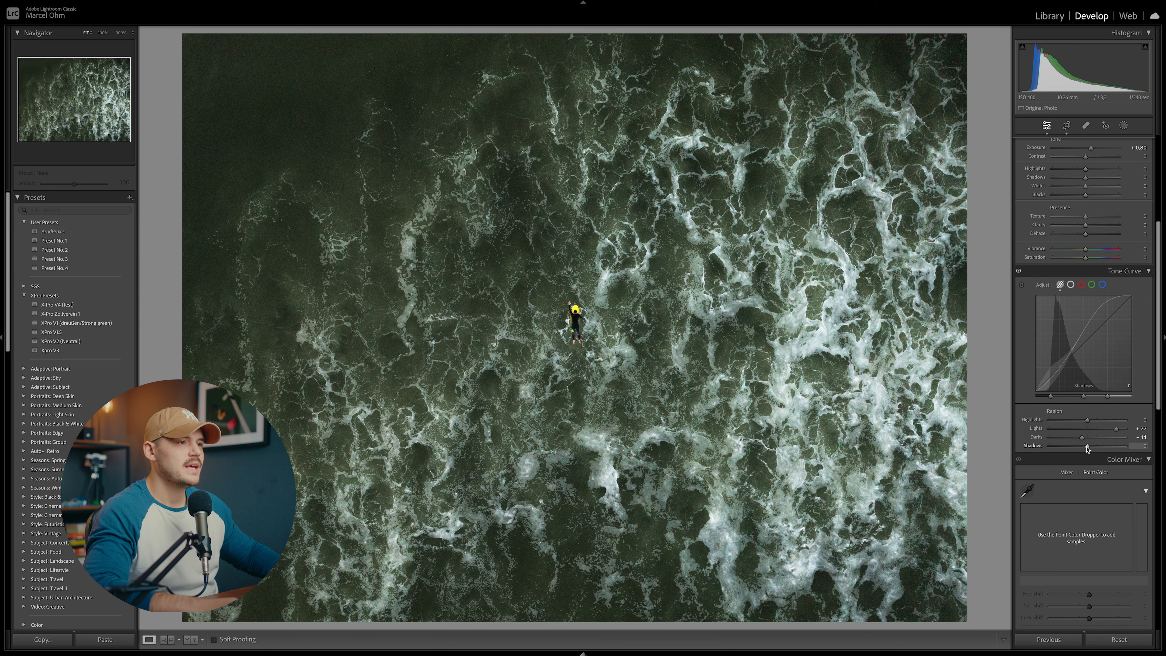
mouse_move(1087, 449)
mouse_down()
mouse_move(1051, 450)
mouse_move(1077, 448)
mouse_move(1068, 446)
mouse_up()
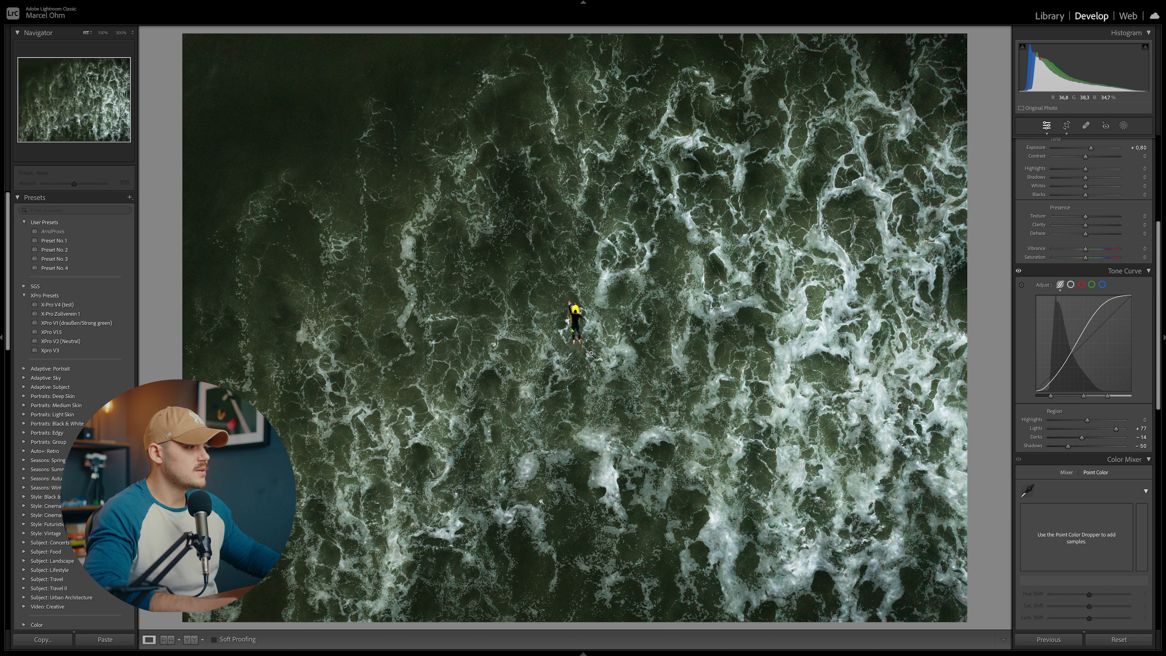
mouse_move(1053, 399)
mouse_down()
mouse_move(1039, 398)
mouse_move(1053, 399)
mouse_up()
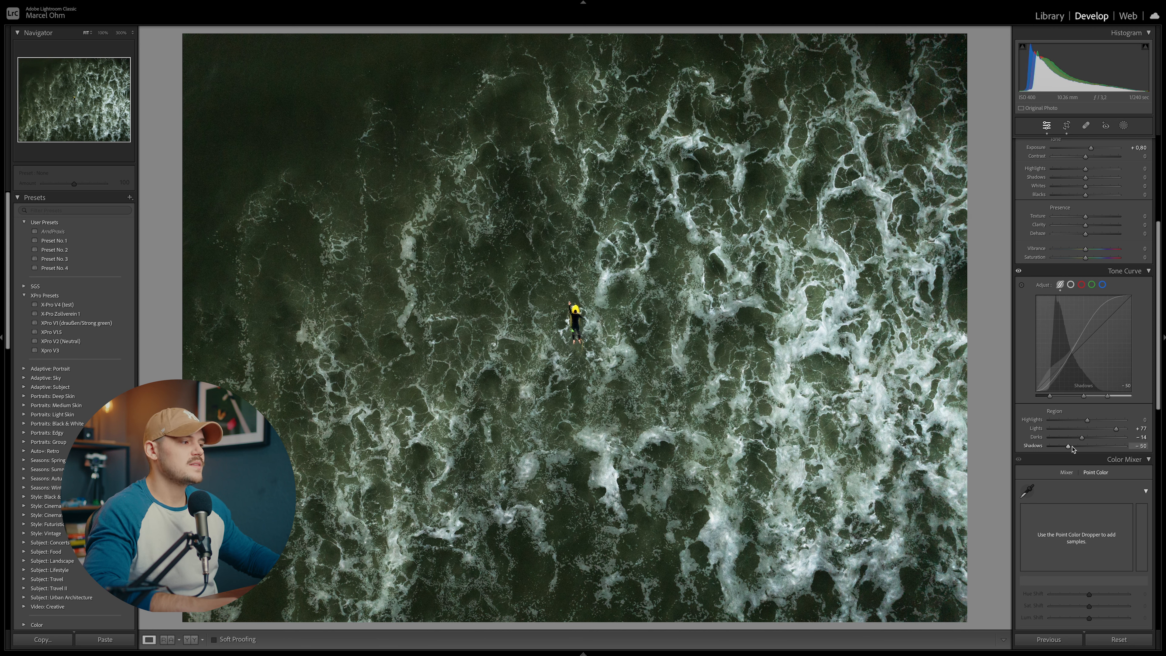
drag(1068, 446, 1061, 447)
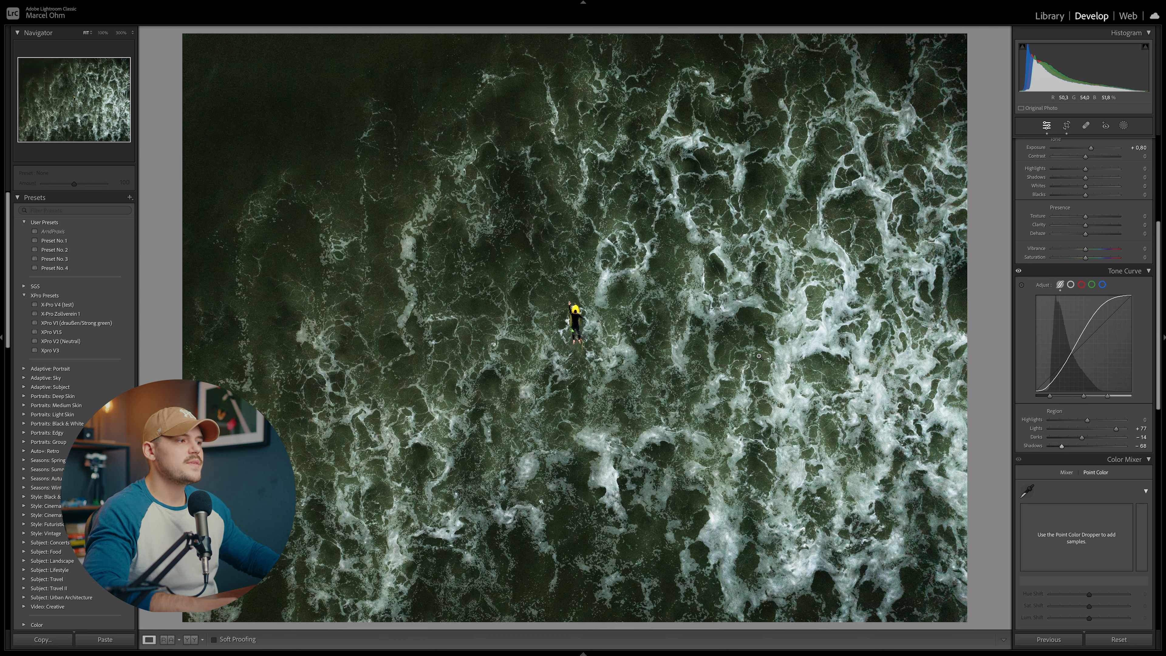
- Compare the edited photo with its unedited version several times
key(alt)
key(backslash)
key(backslash)
key(backslash)
key(backslash)
key(backslash)
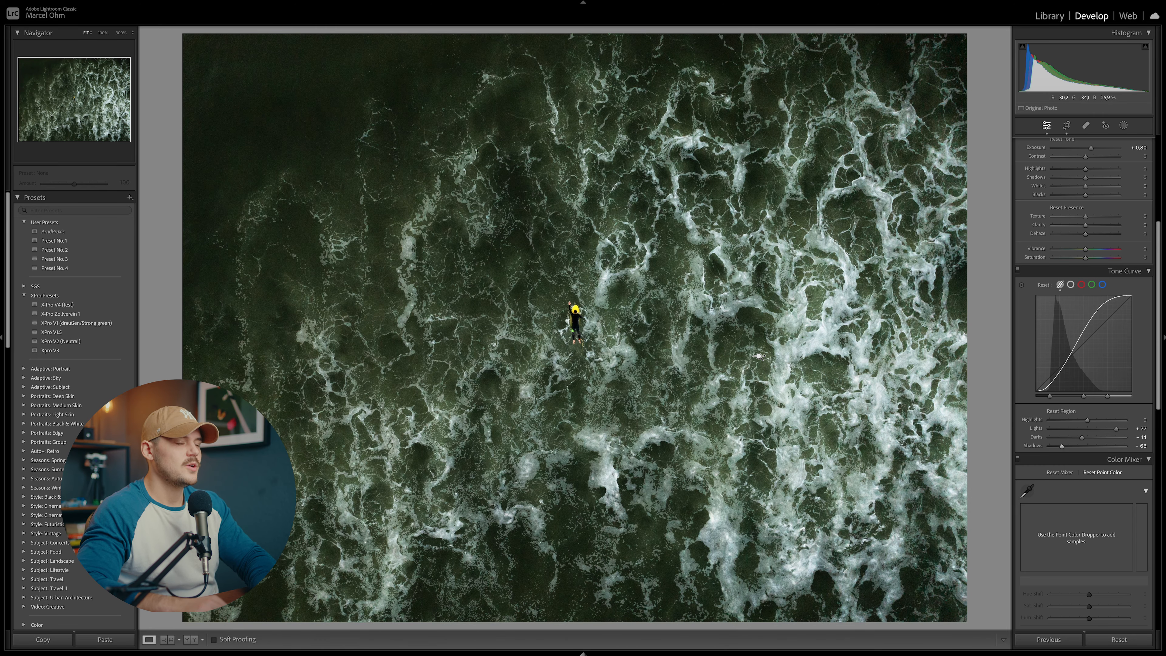
- Set the blue primary calibration to saturation +43 and hue +9
key(backslash)
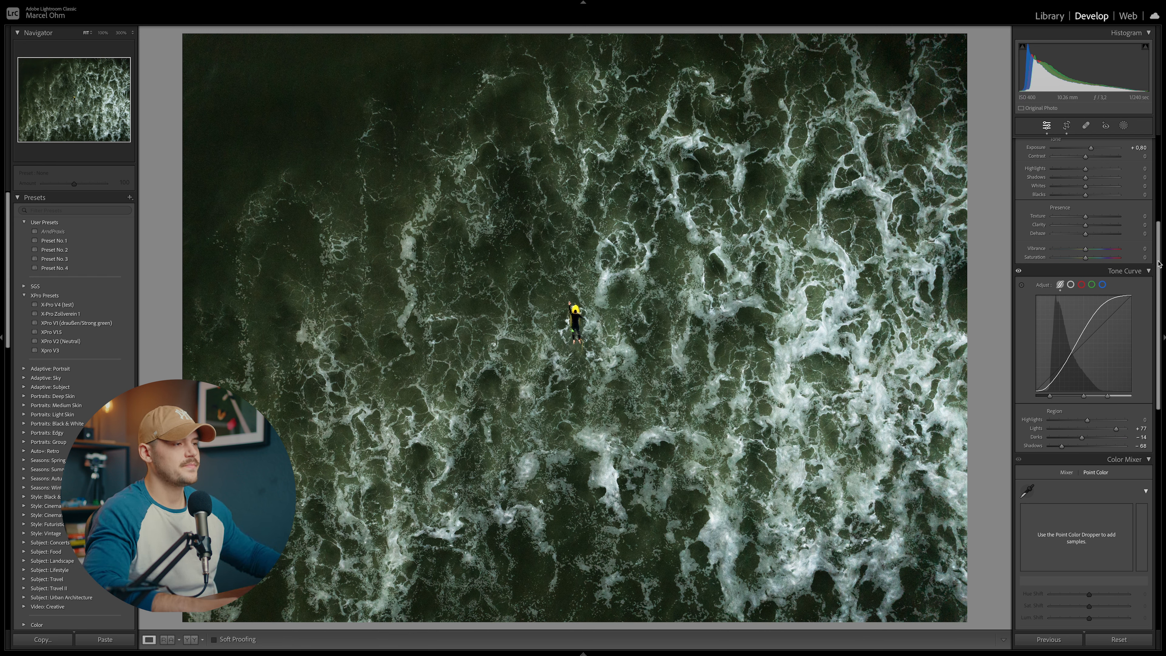
drag(1159, 264, 1160, 179)
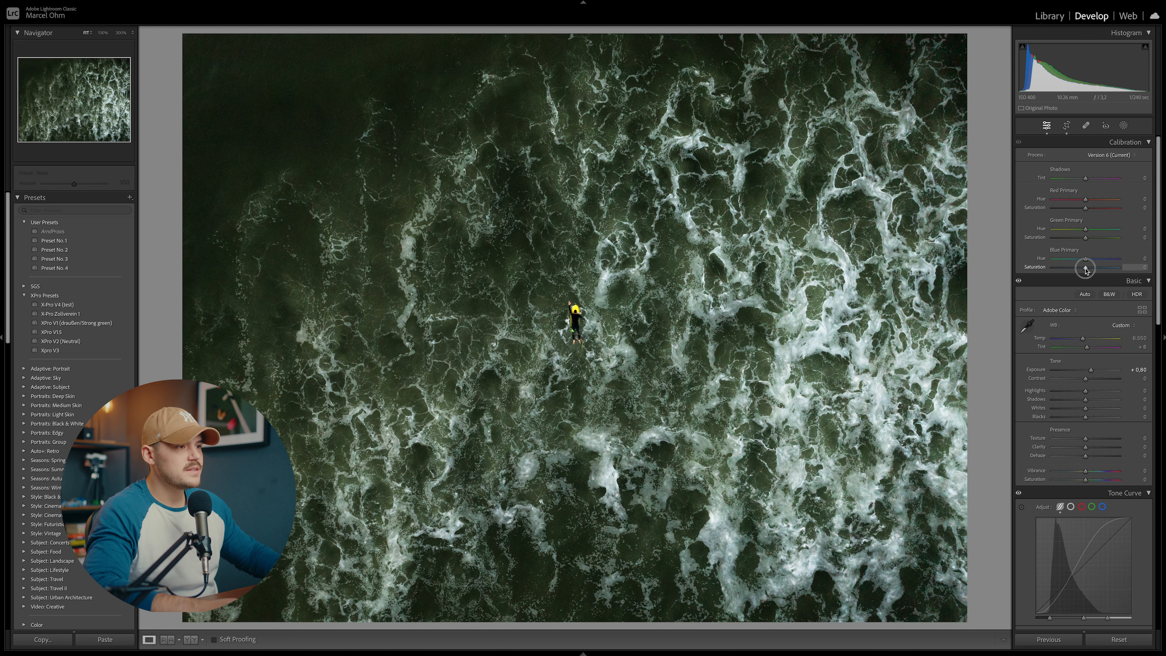
drag(958, 418, 975, 423)
drag(1093, 271, 1100, 270)
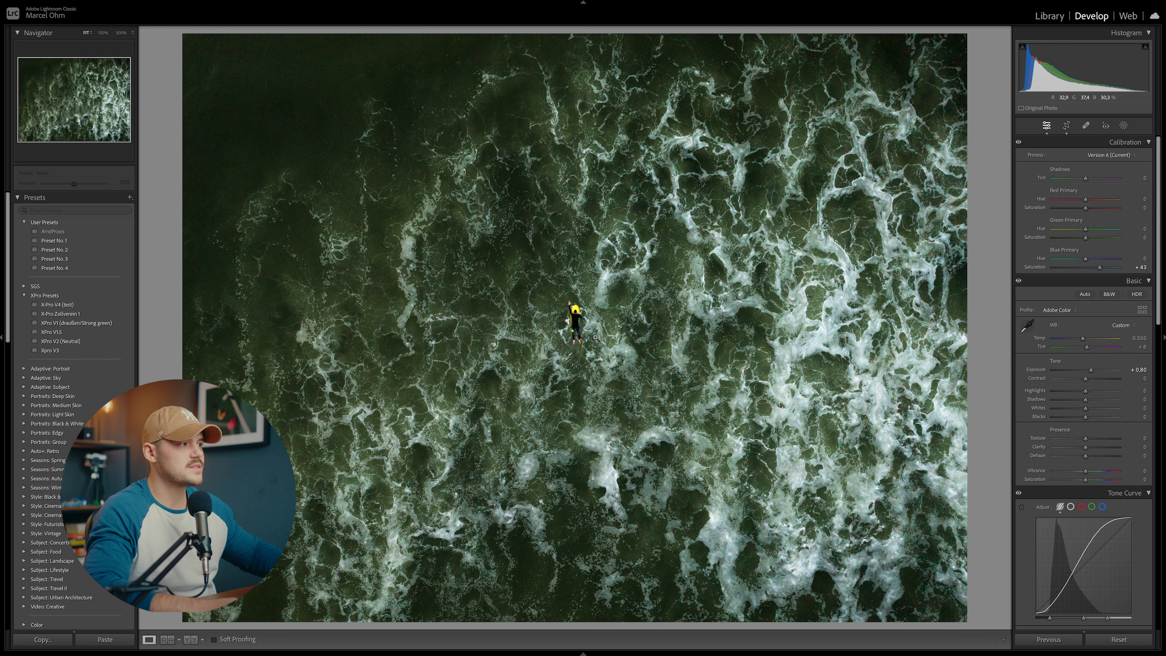
drag(1085, 261, 1089, 261)
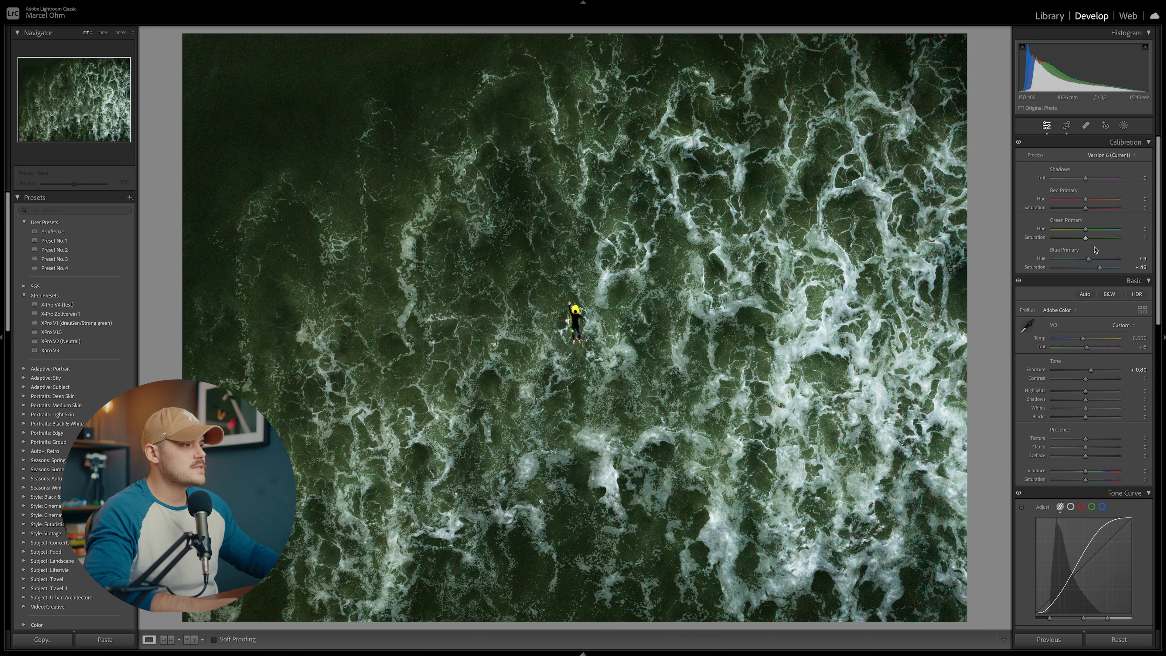
- Try a green primary saturation of +55 and inspect the foam and dark water at close magnification
drag(1086, 239, 1101, 238)
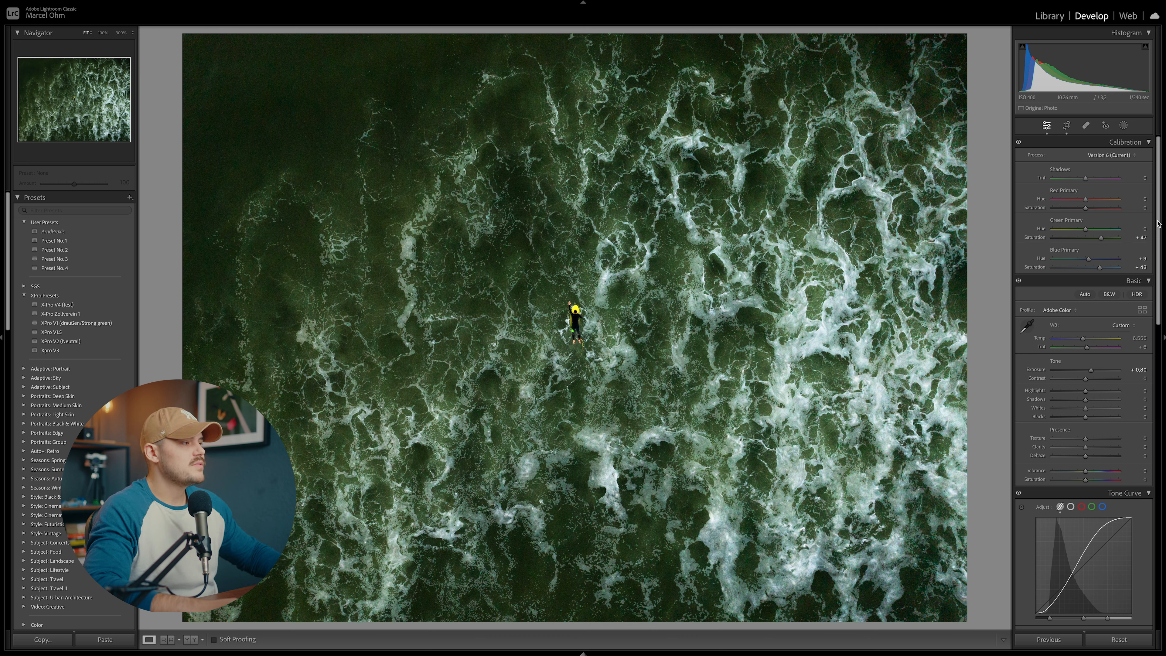
mouse_move(1102, 238)
mouse_down()
mouse_move(1089, 239)
mouse_move(1103, 239)
mouse_up()
click(842, 431)
drag(842, 431, 745, 280)
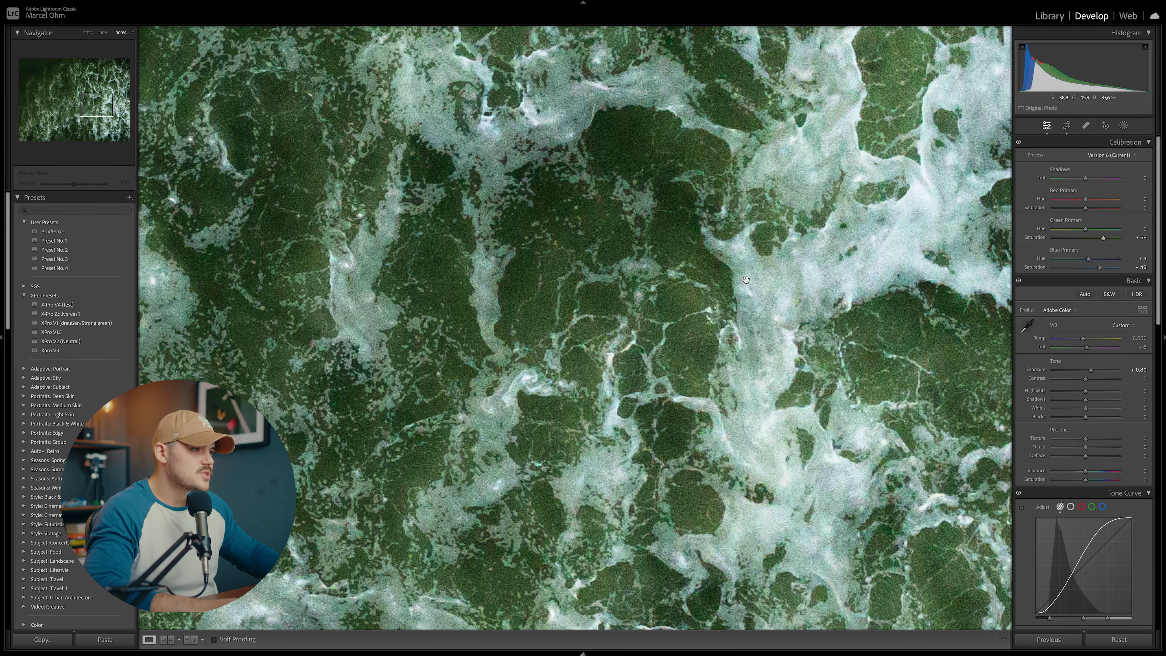
click(836, 241)
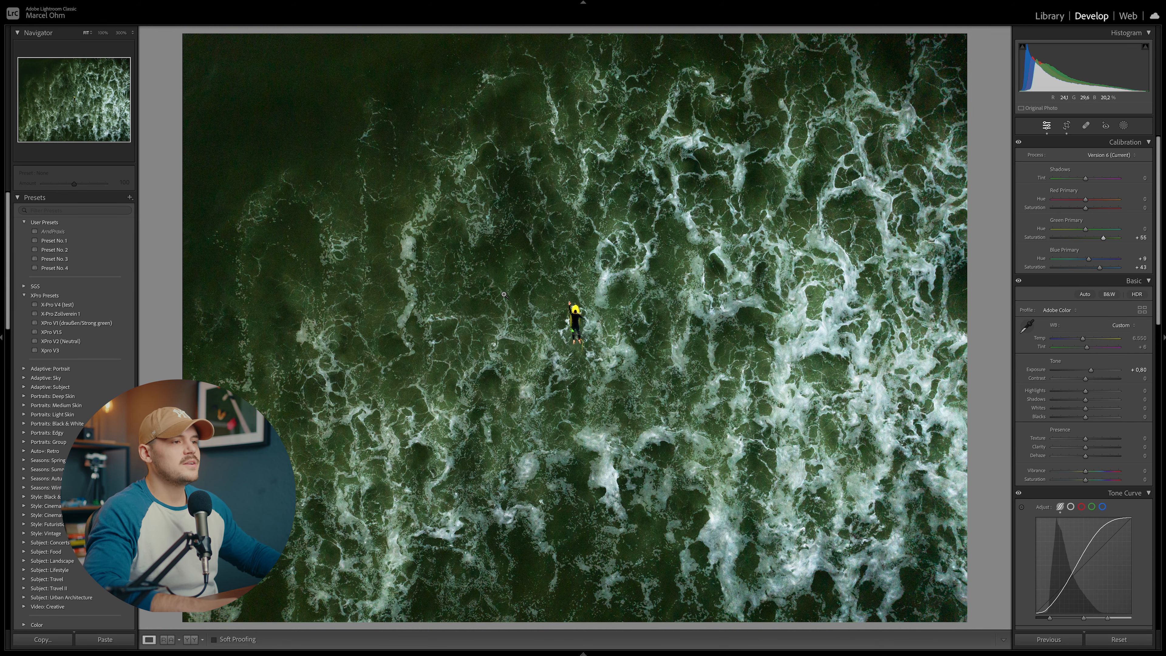
click(377, 213)
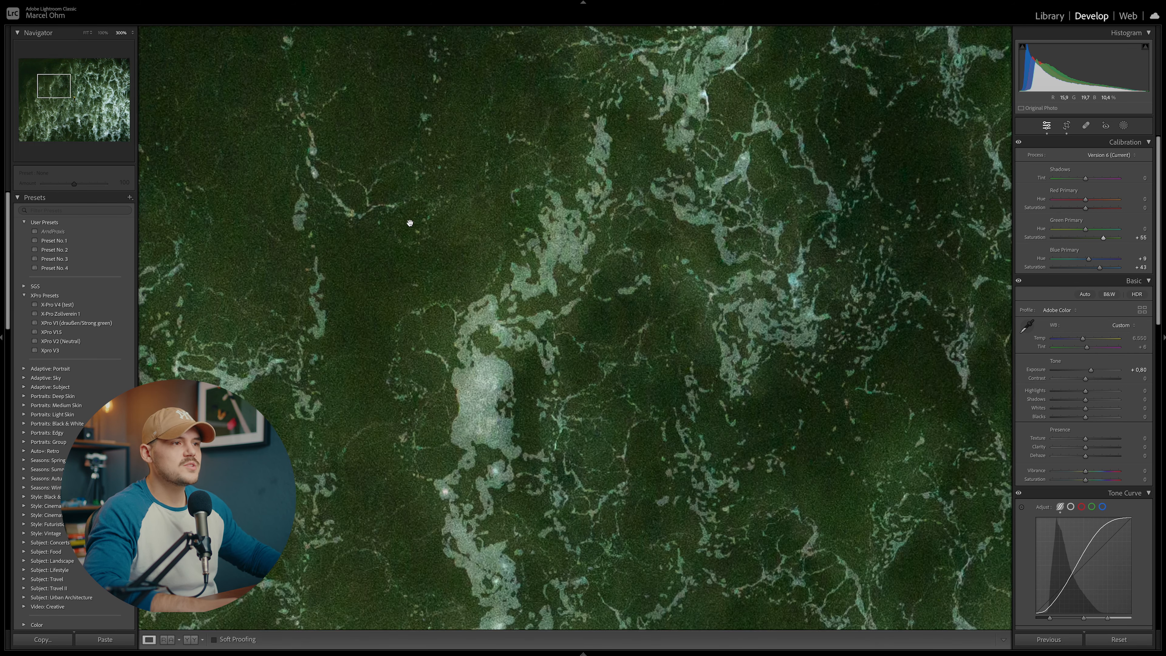
click(413, 259)
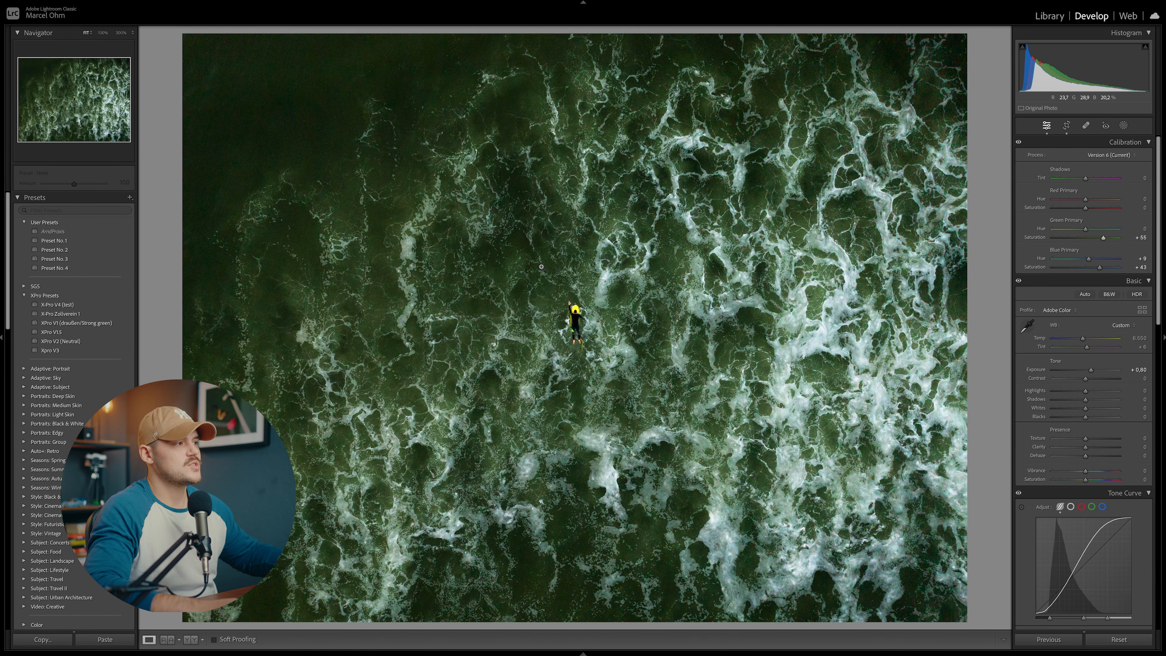
- Set the green primary calibration to saturation -12 and hue +83
drag(1105, 238, 1082, 240)
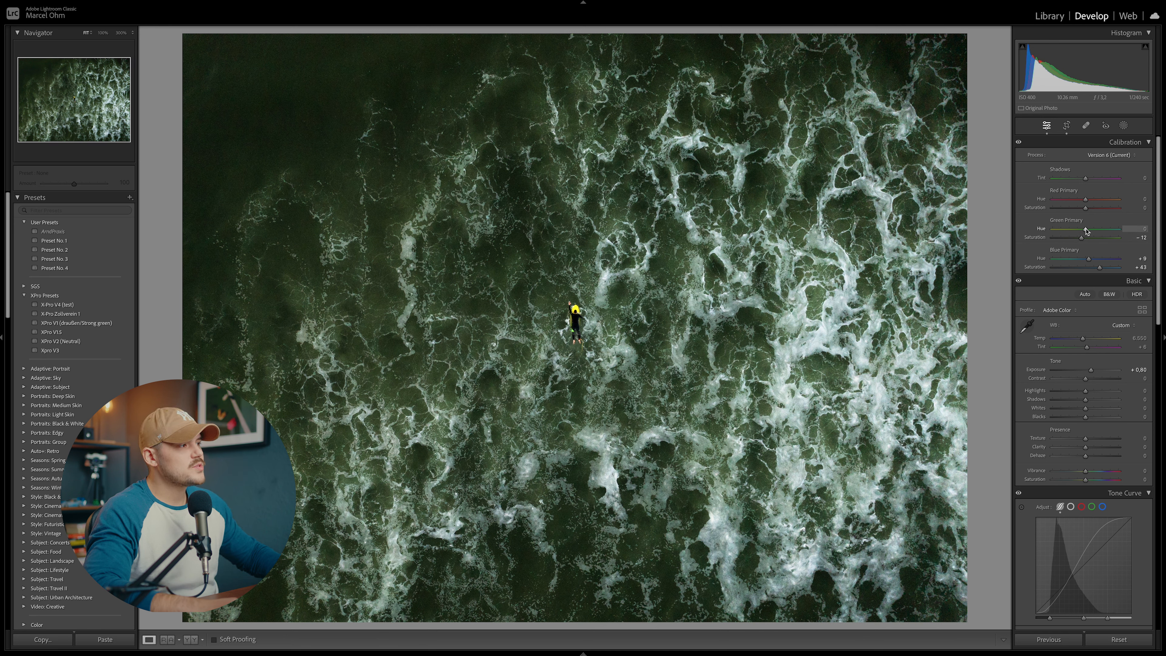
drag(1090, 232, 1116, 231)
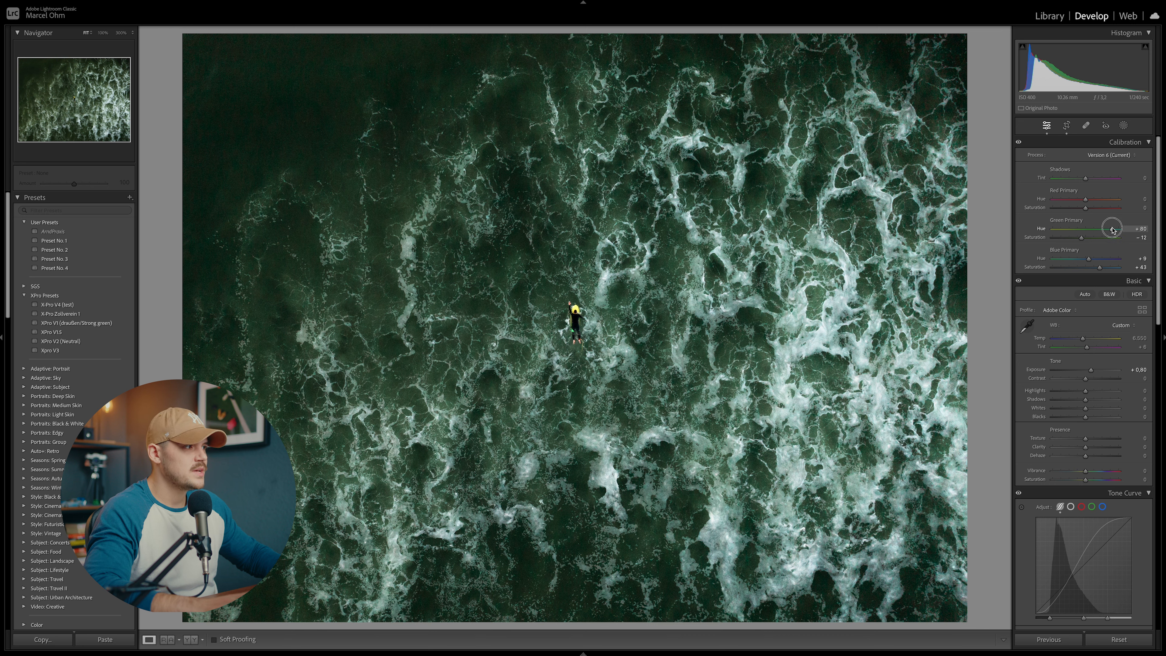
drag(1112, 230, 1113, 230)
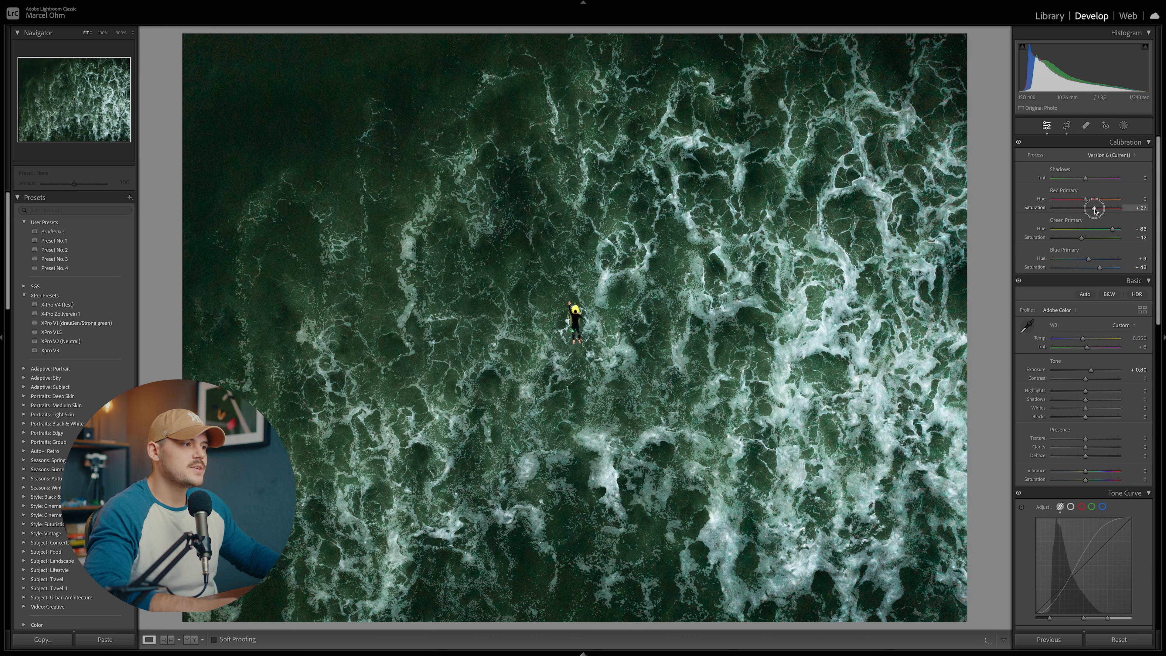
- Set the red primary calibration to saturation +23 and hue -17, checking the surfer's colors at close magnification
drag(1098, 210, 1101, 210)
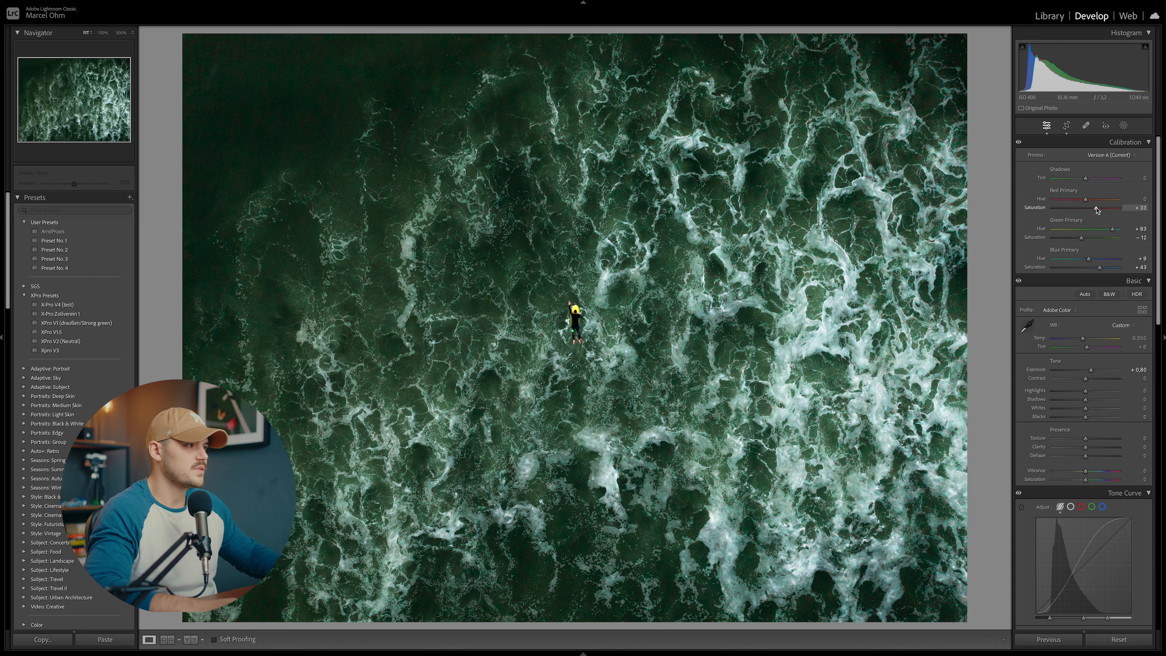
click(585, 313)
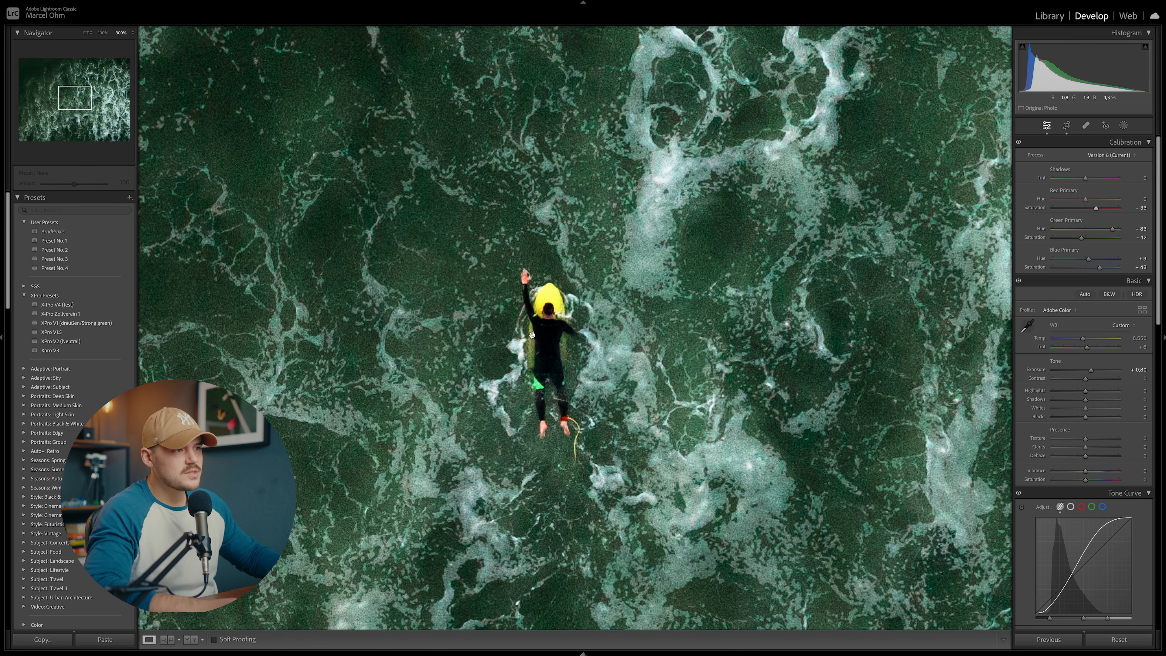
click(555, 328)
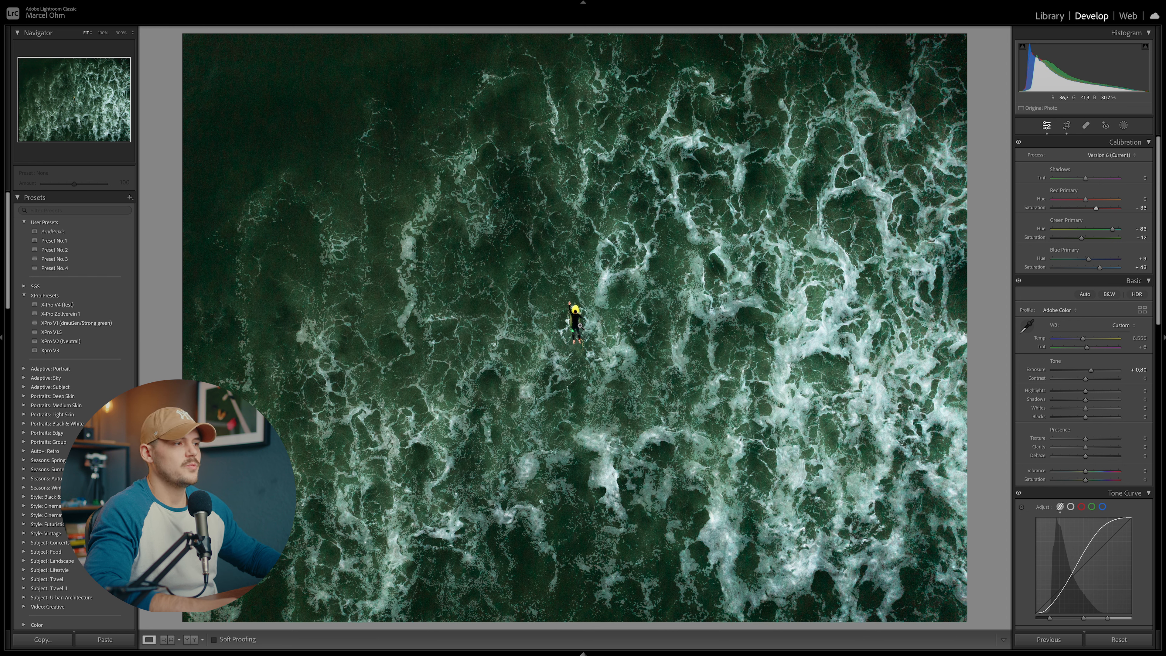
drag(1096, 208, 1093, 208)
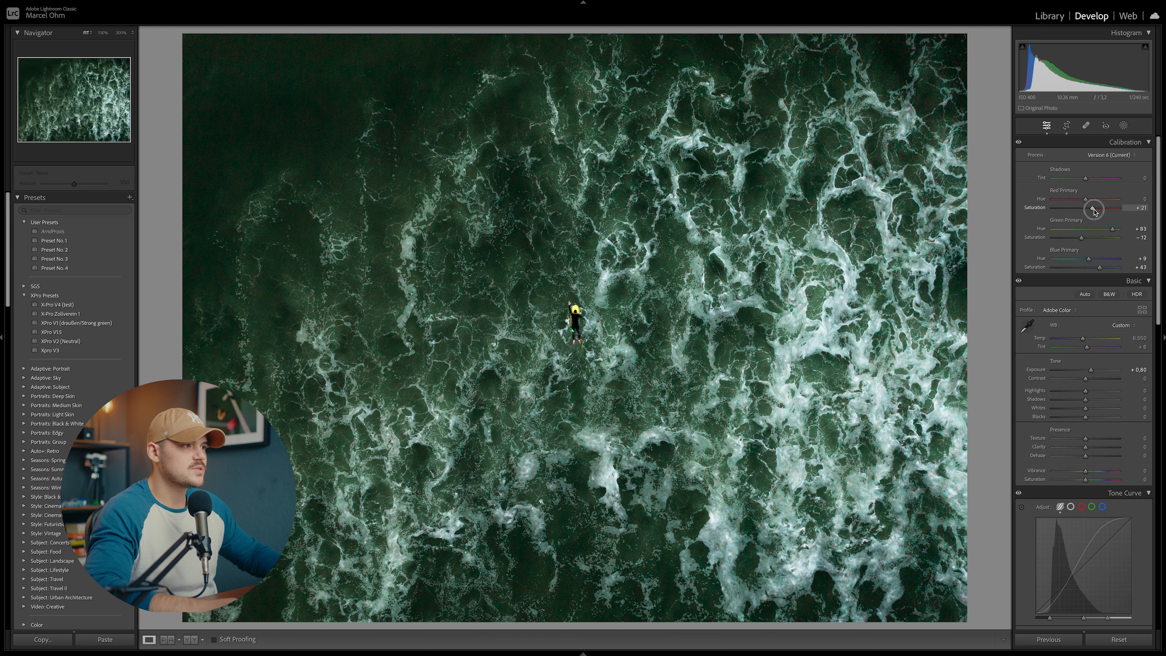
click(1086, 199)
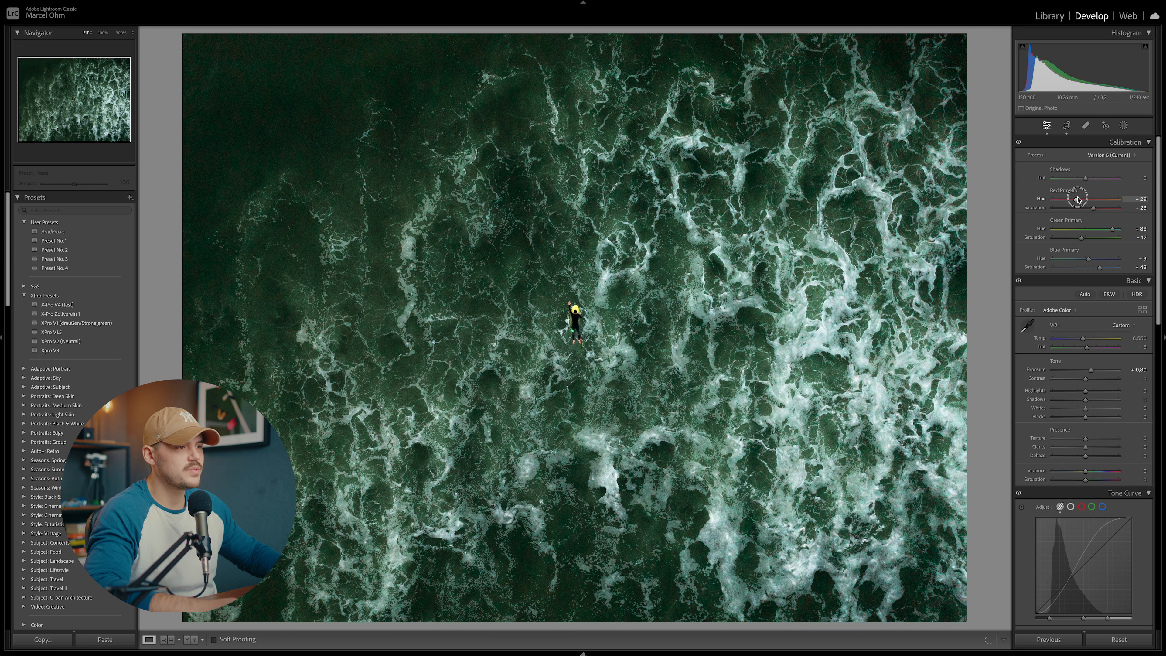
drag(1083, 199, 1086, 200)
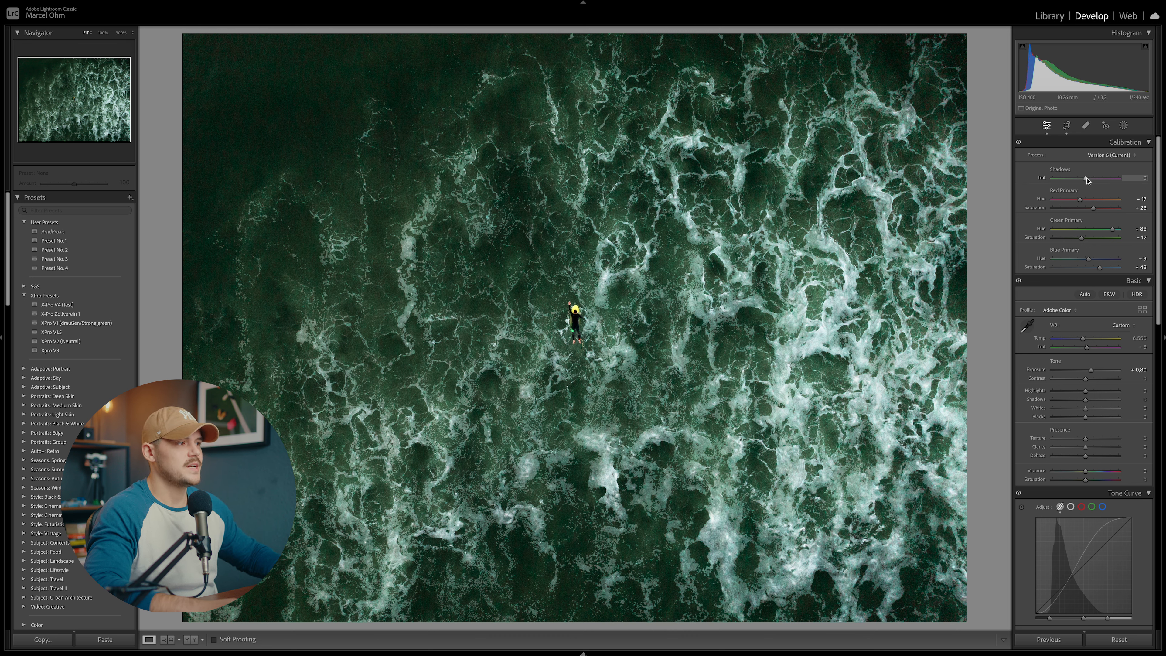
- Test small shifts of the calibration's shadow tint and set it to -1
drag(1086, 180, 1087, 180)
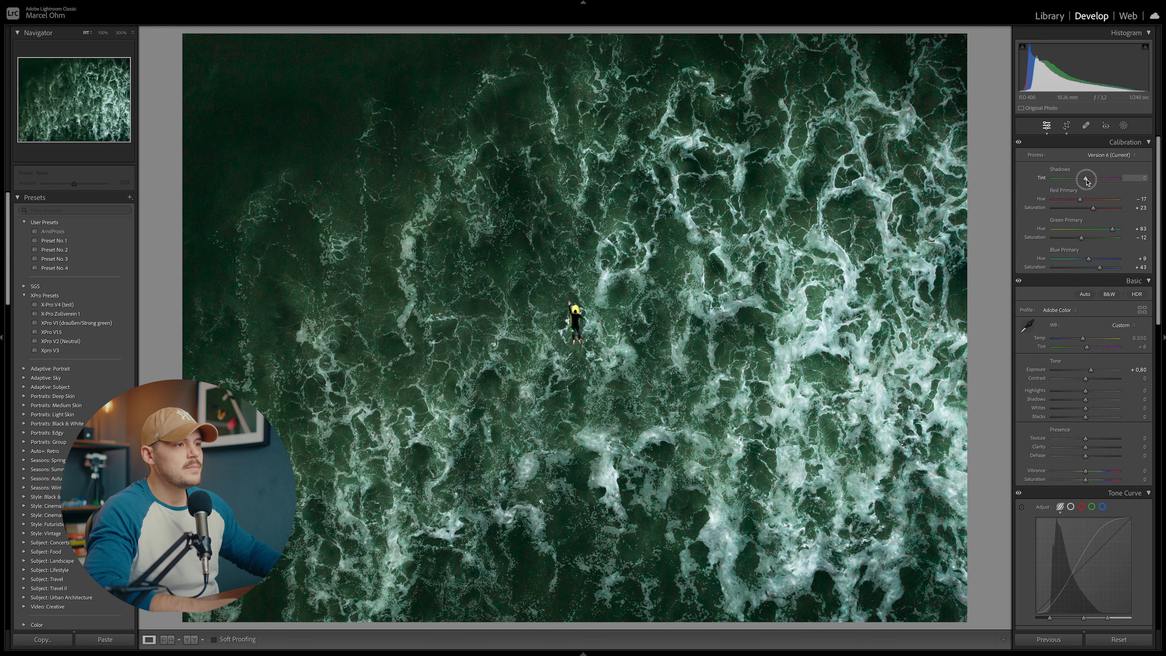
drag(1086, 181, 1086, 182)
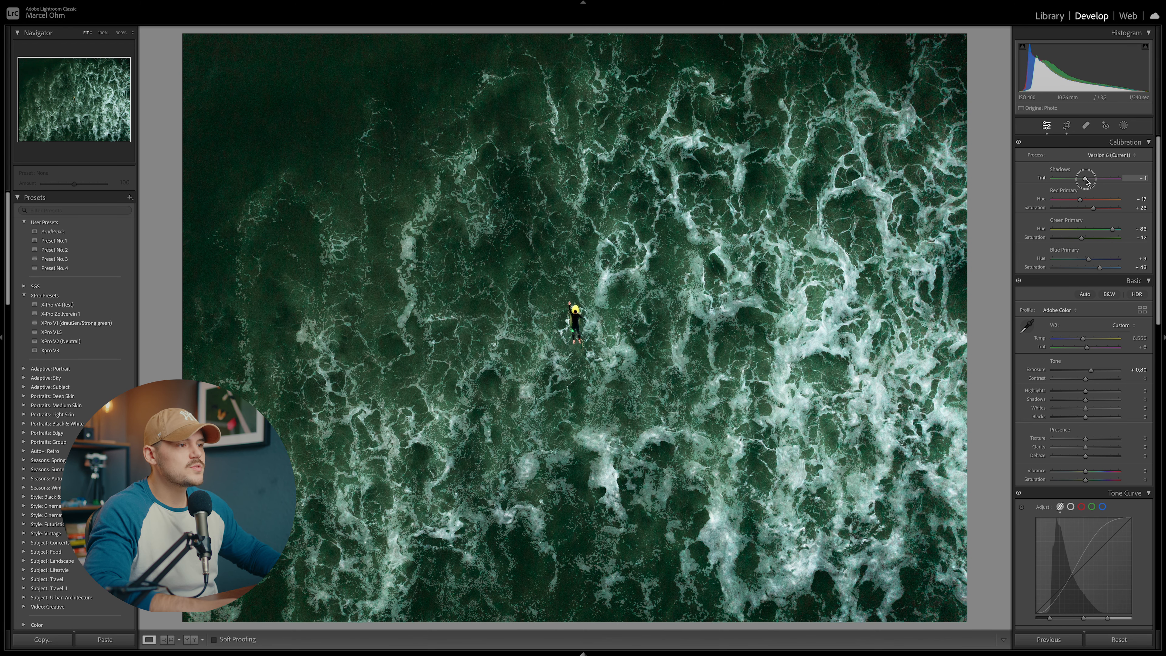
drag(1086, 179, 1085, 181)
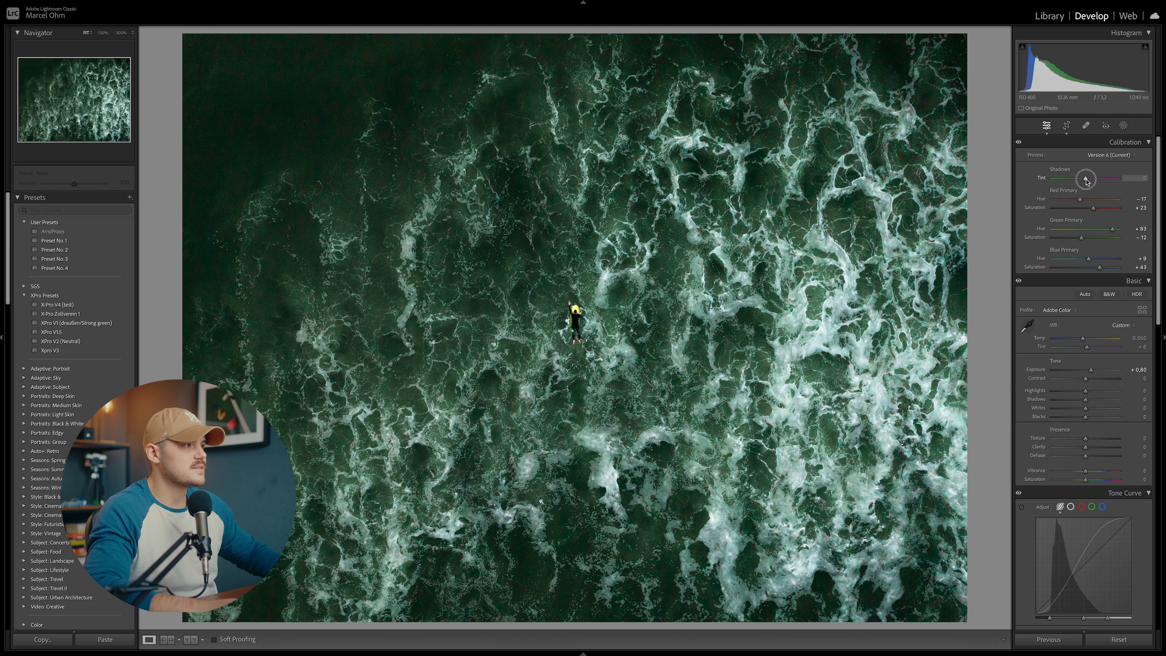
drag(1086, 181, 1086, 181)
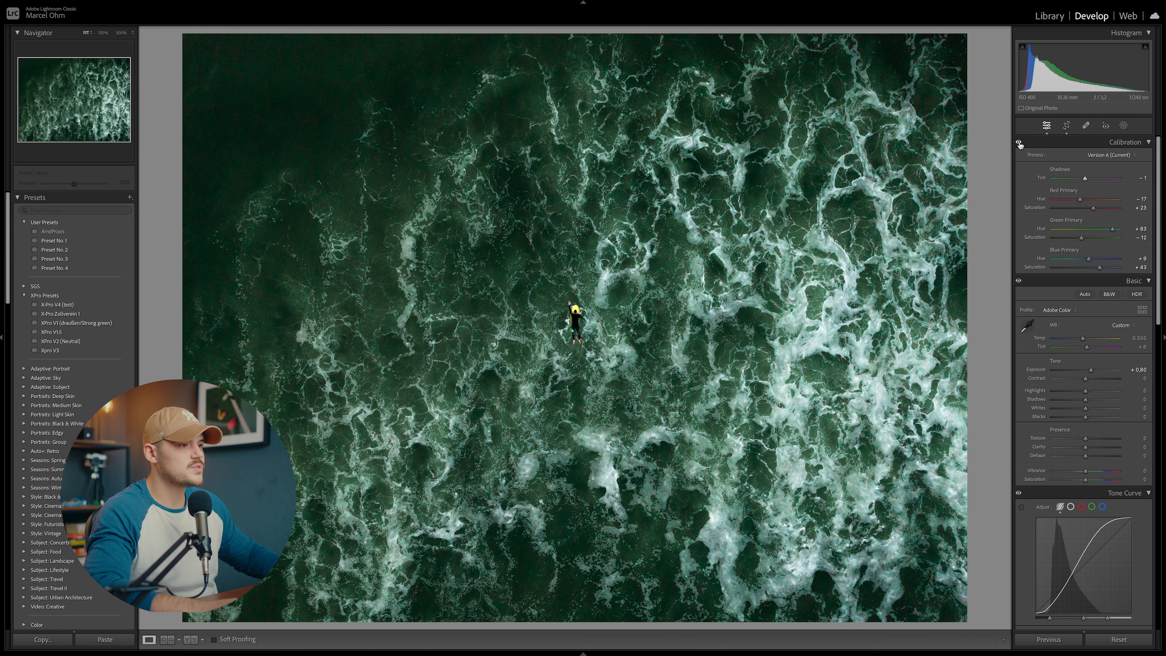
- Compare the photo with and without the calibration adjustments several times, leaving them enabled
click(1019, 144)
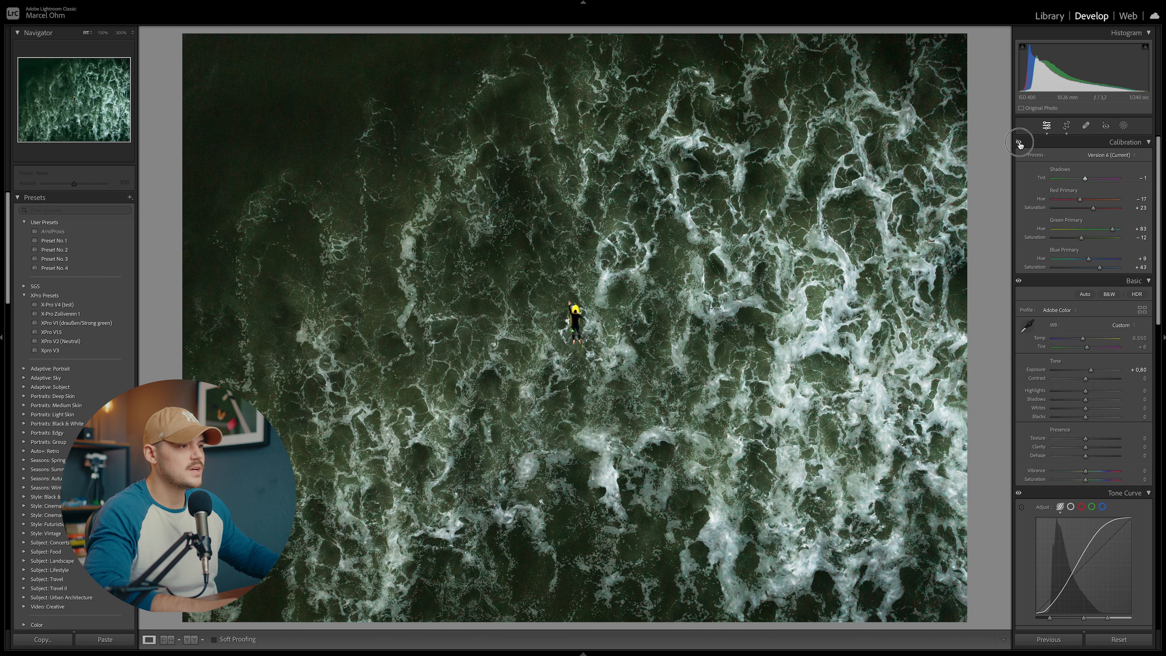
click(1019, 143)
click(1019, 144)
click(1019, 143)
click(1018, 144)
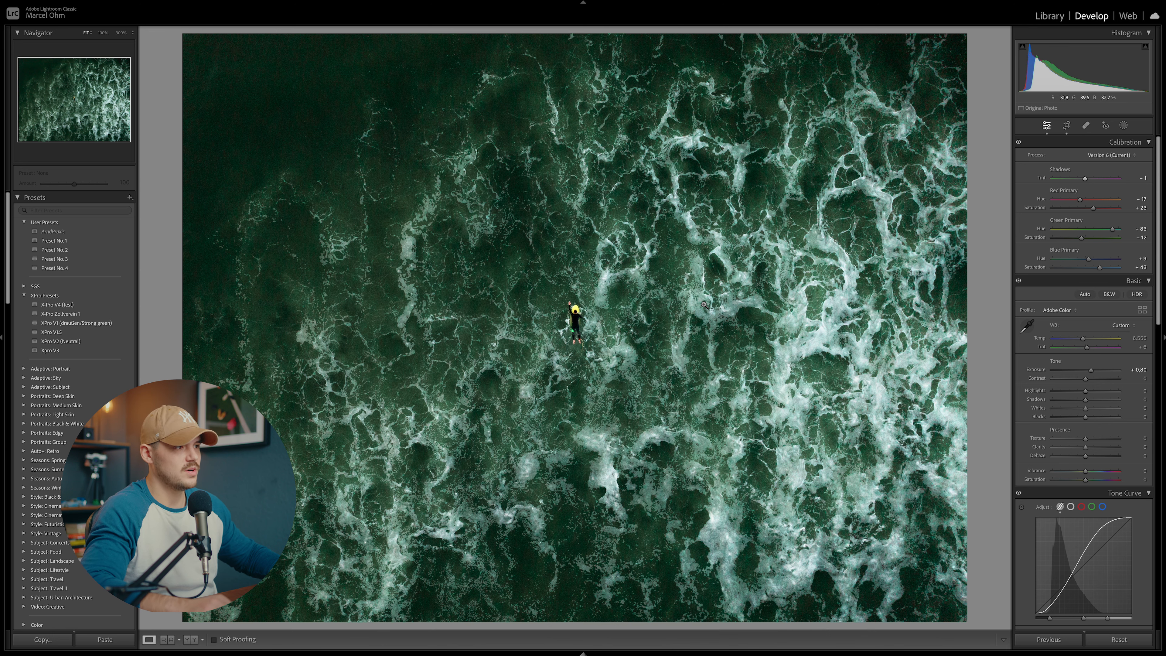
- Compare the color-calibrated photo with its unedited version, and inspect the foam beside the surfer at close magnification
key(alt)
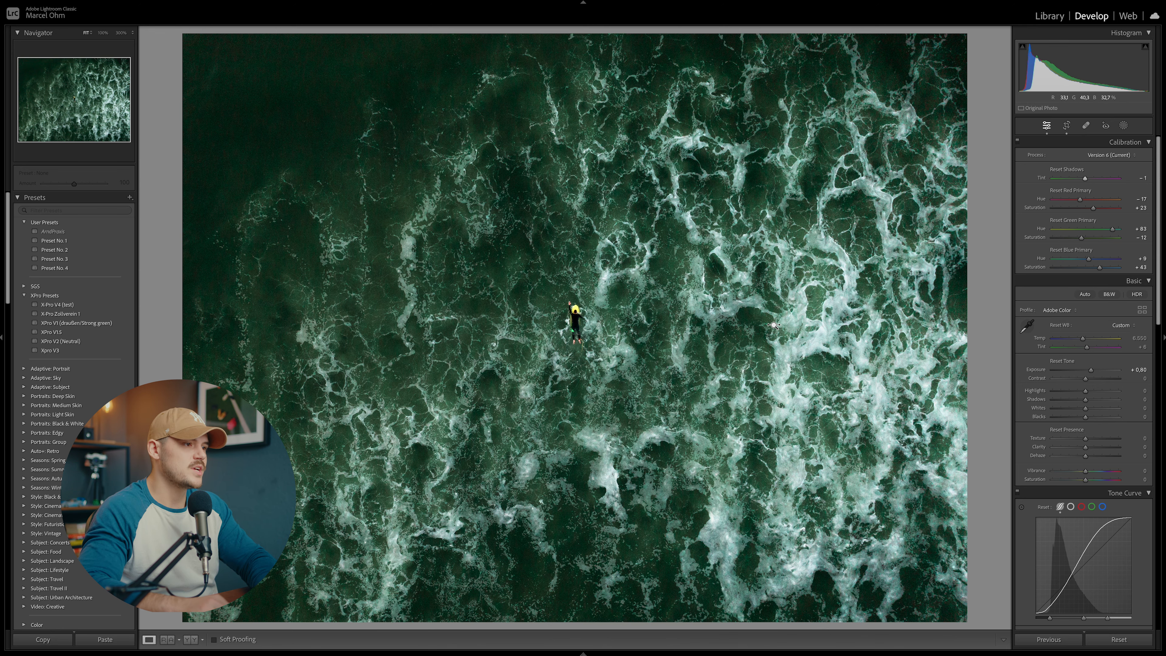
key(backslash)
key(backslash)
key(backslash)
key(backslash)
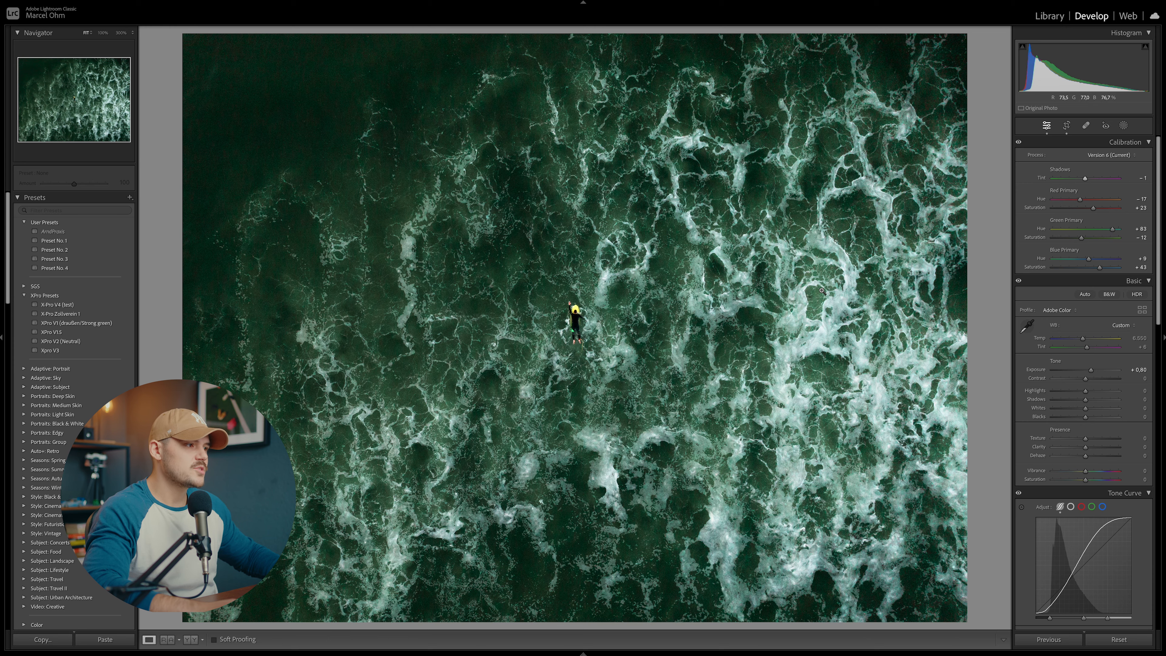
click(717, 297)
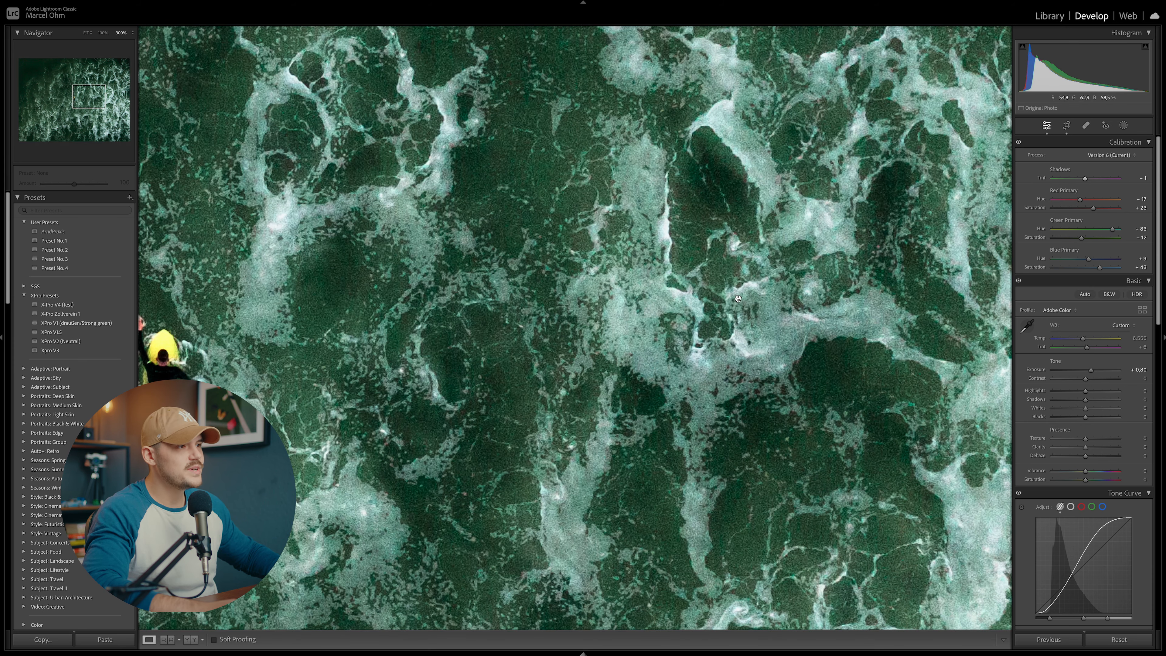
click(690, 232)
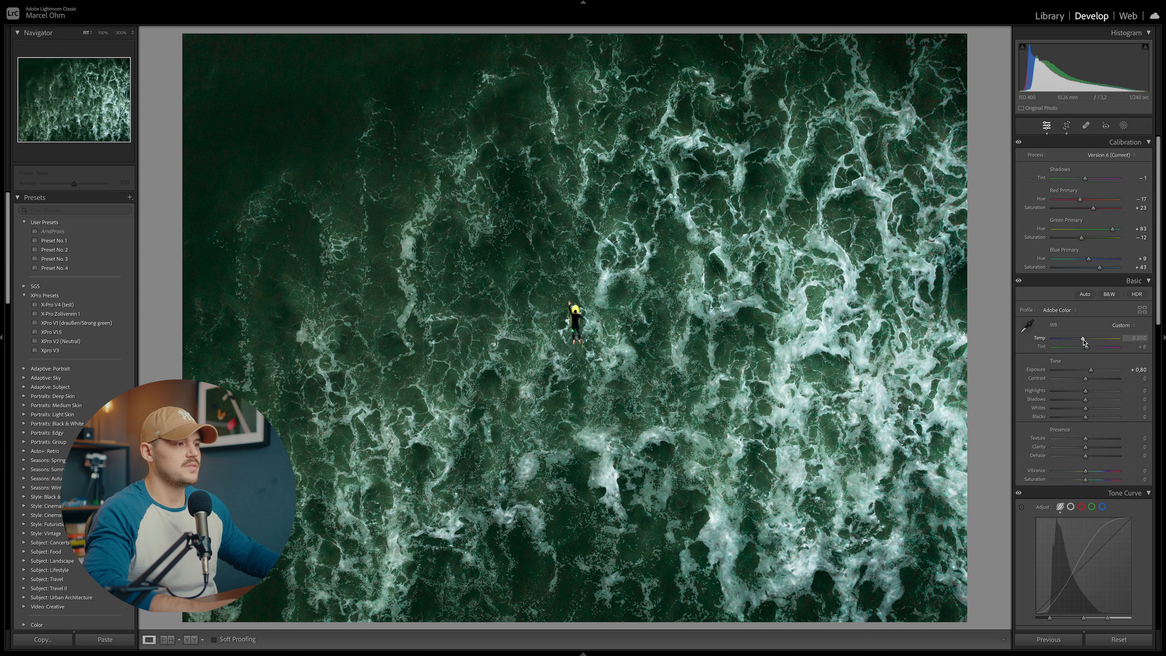
- Cool the white balance temperature to 6.121 and inspect the color of the bright foam up close
drag(1033, 351, 1027, 351)
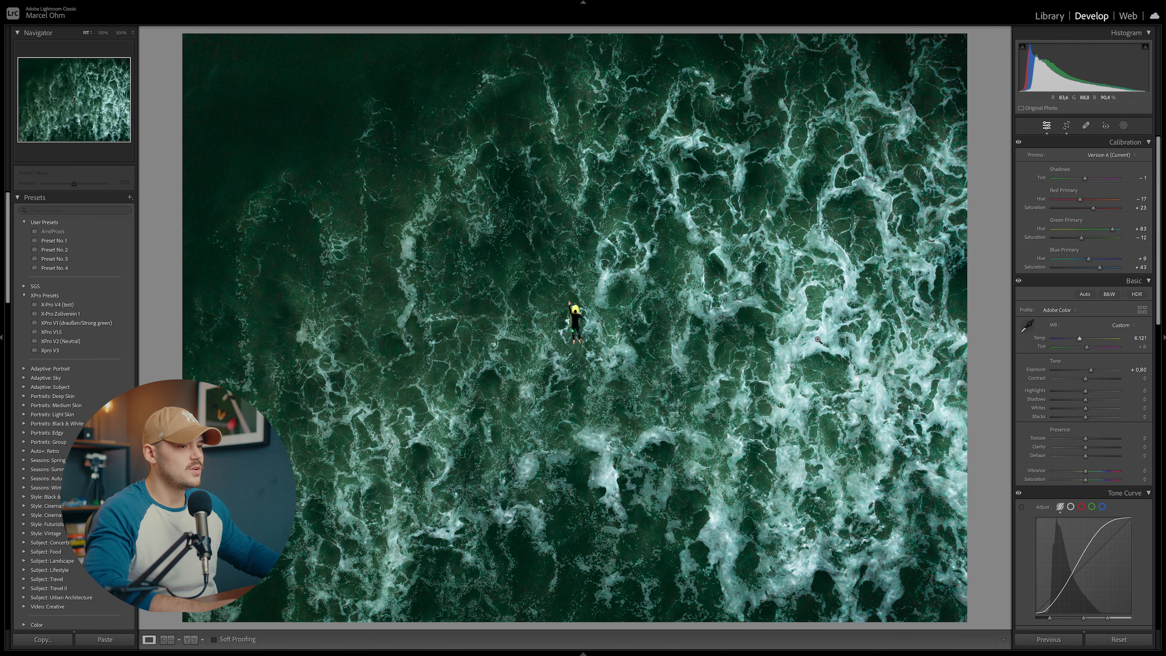
click(819, 340)
drag(822, 335, 733, 379)
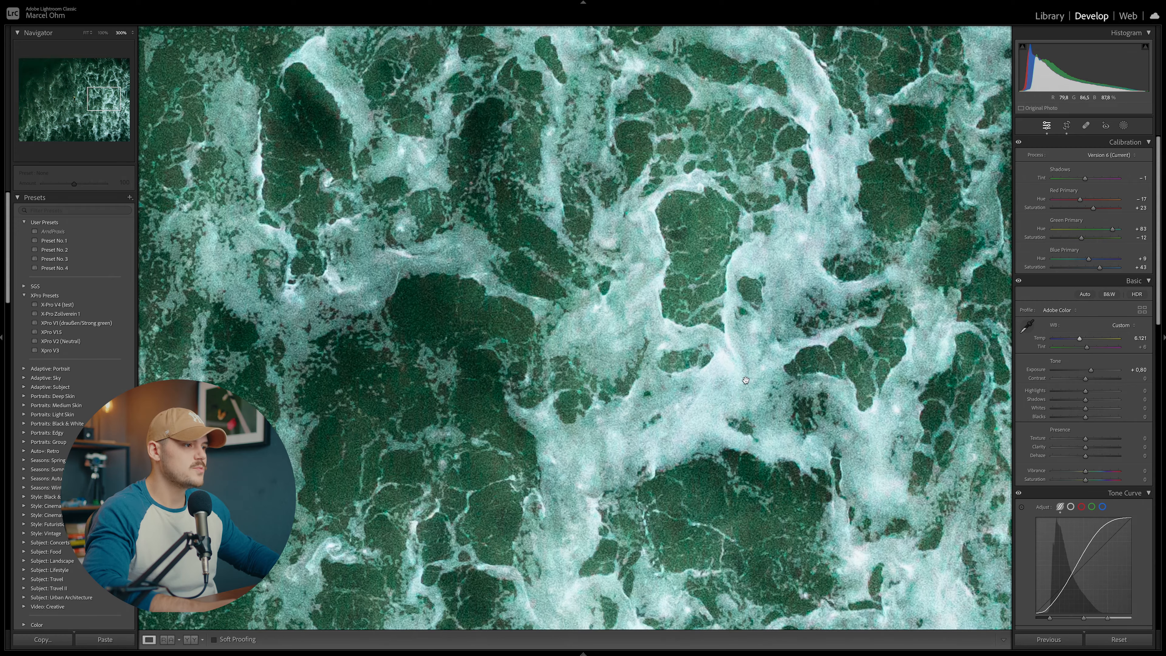
click(715, 388)
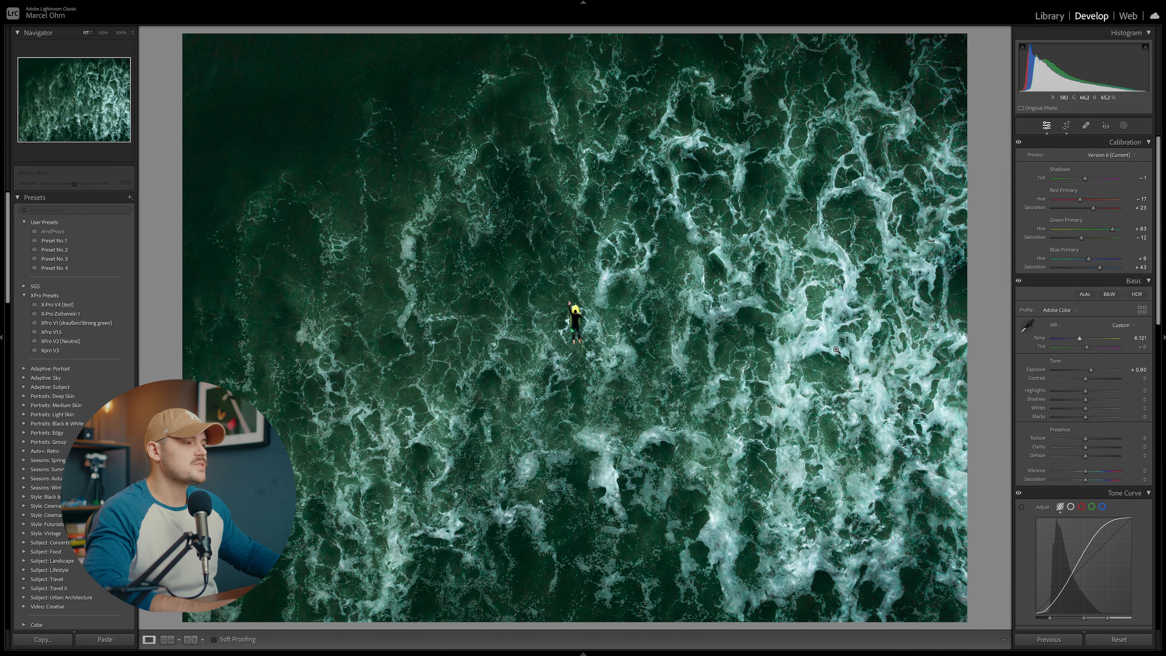
- Try a cooler white balance temperature of 5.222 on the bright foam, and settle on 6.112
drag(1079, 338, 1073, 341)
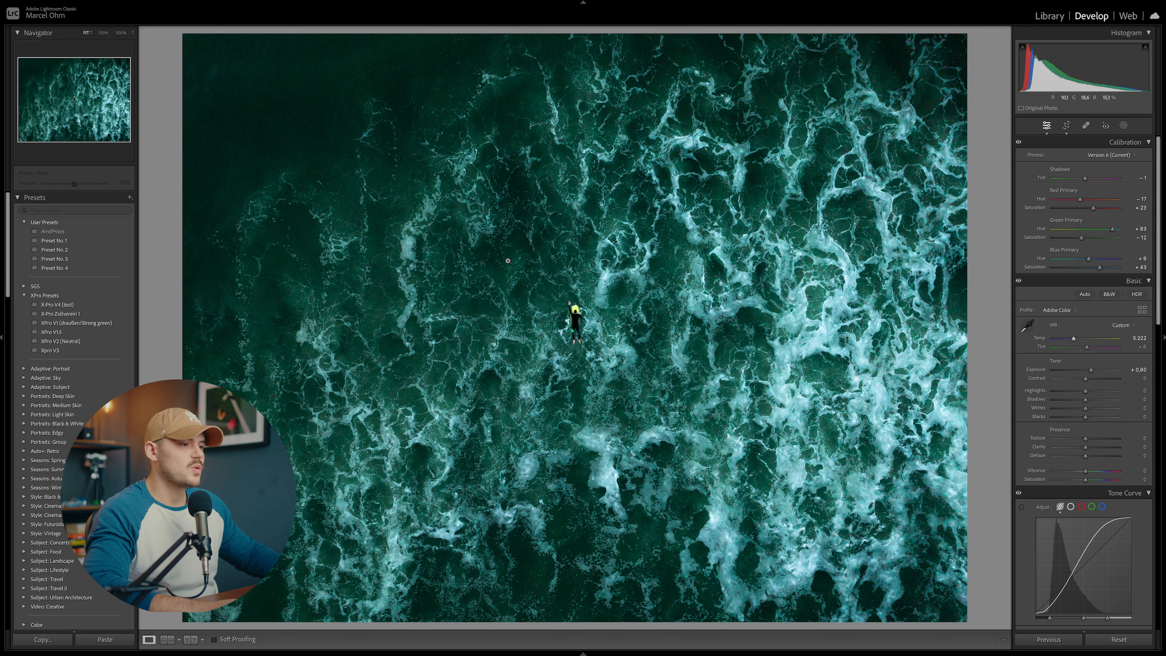
click(799, 340)
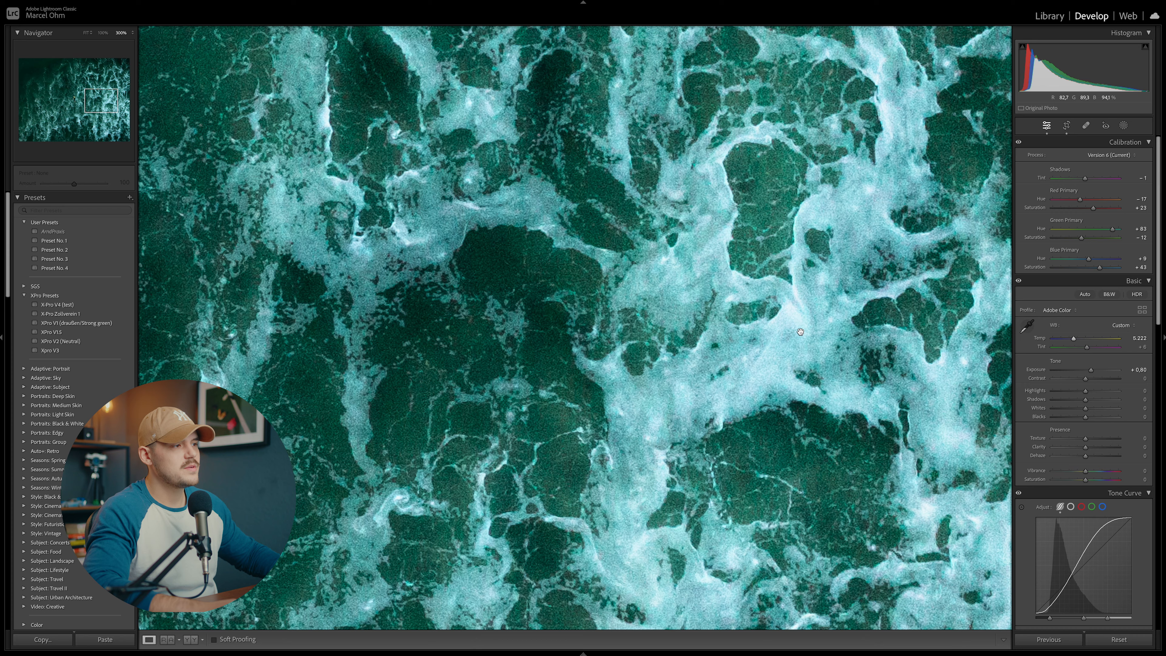
click(790, 326)
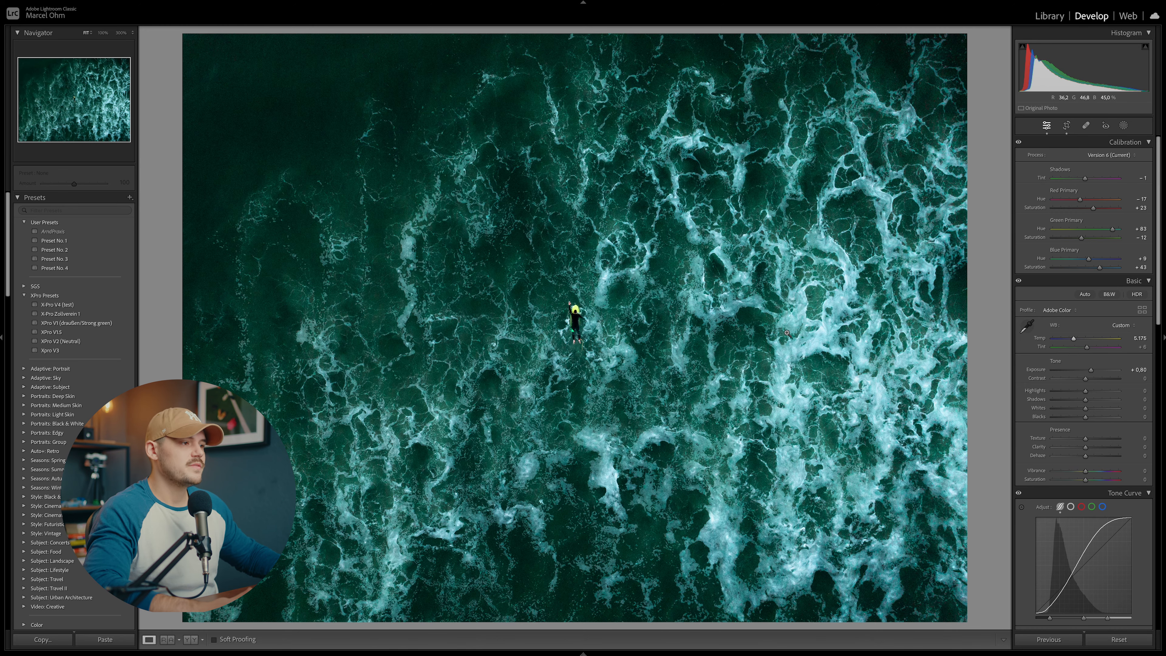
drag(1074, 342, 1022, 346)
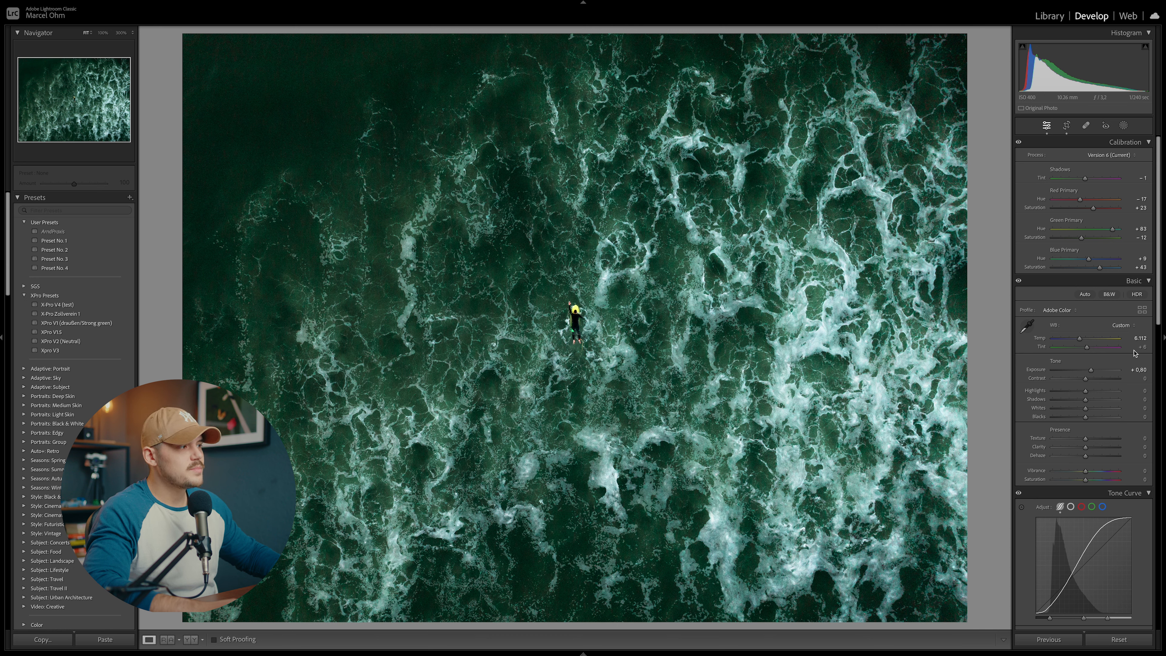
- Raise the Texture to +19, inspecting its effect on the dark water and foam up close
mouse_move(1159, 313)
mouse_down()
mouse_move(1160, 349)
mouse_move(1156, 306)
mouse_up()
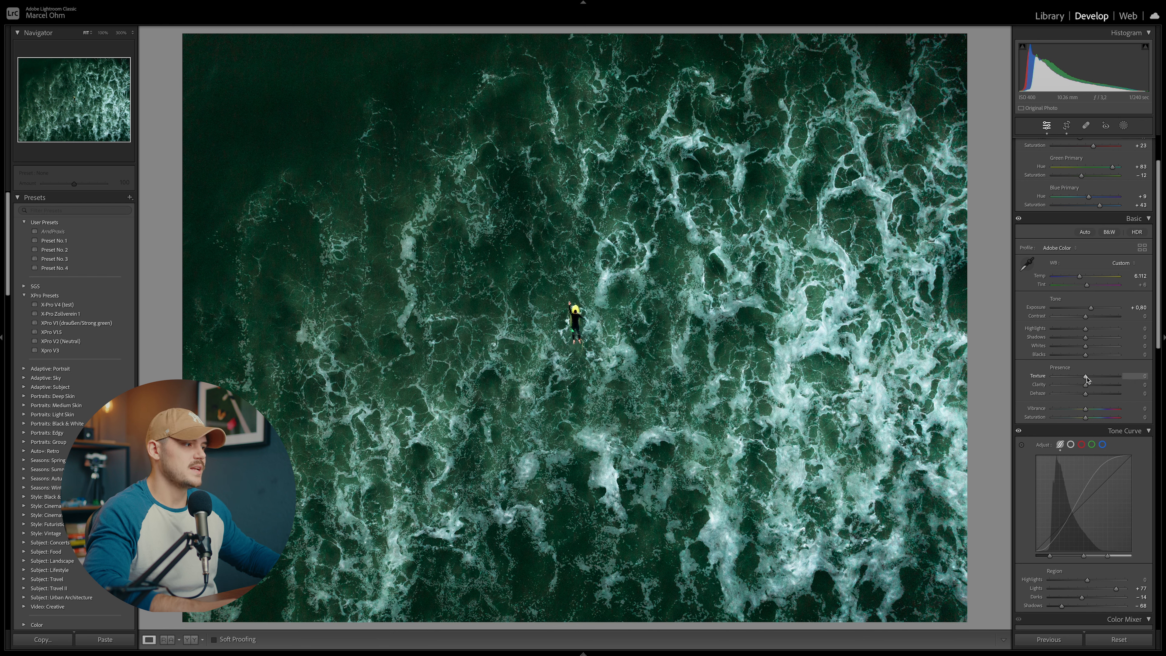
drag(1086, 377, 1093, 377)
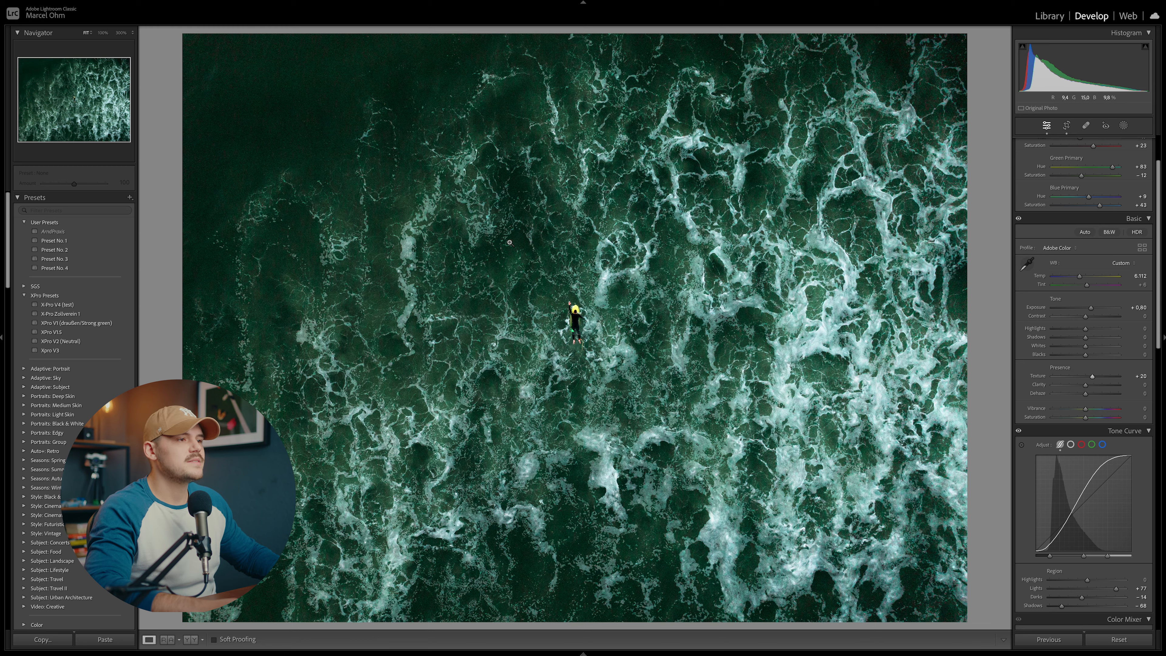
click(518, 224)
drag(517, 199, 525, 303)
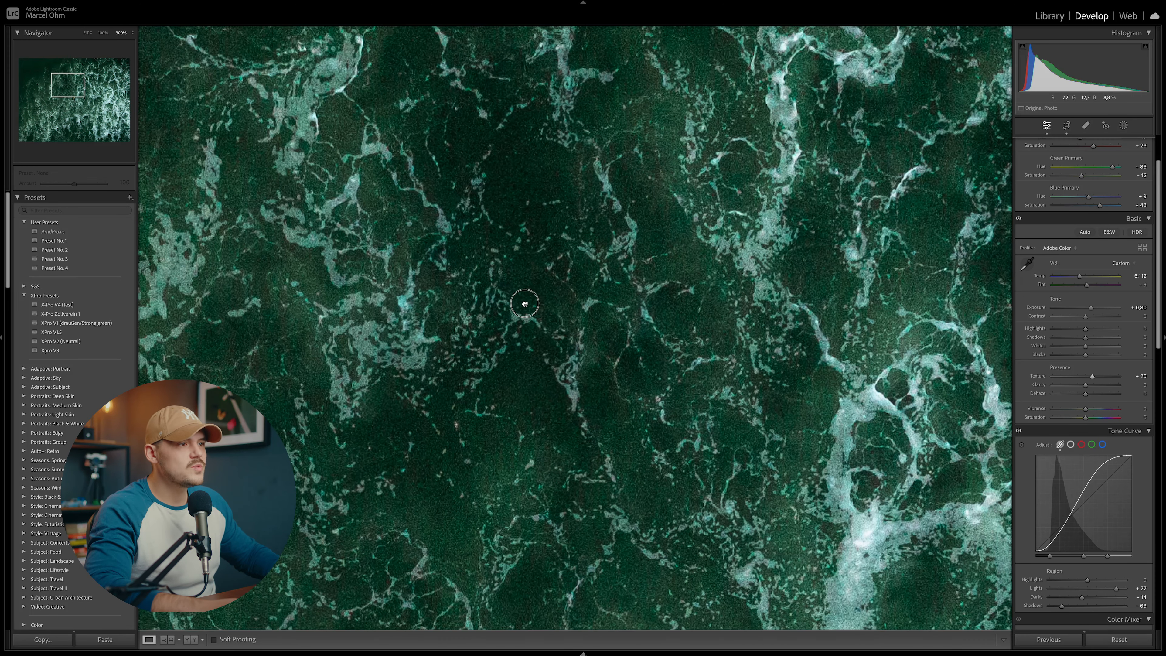
drag(1092, 377, 1093, 378)
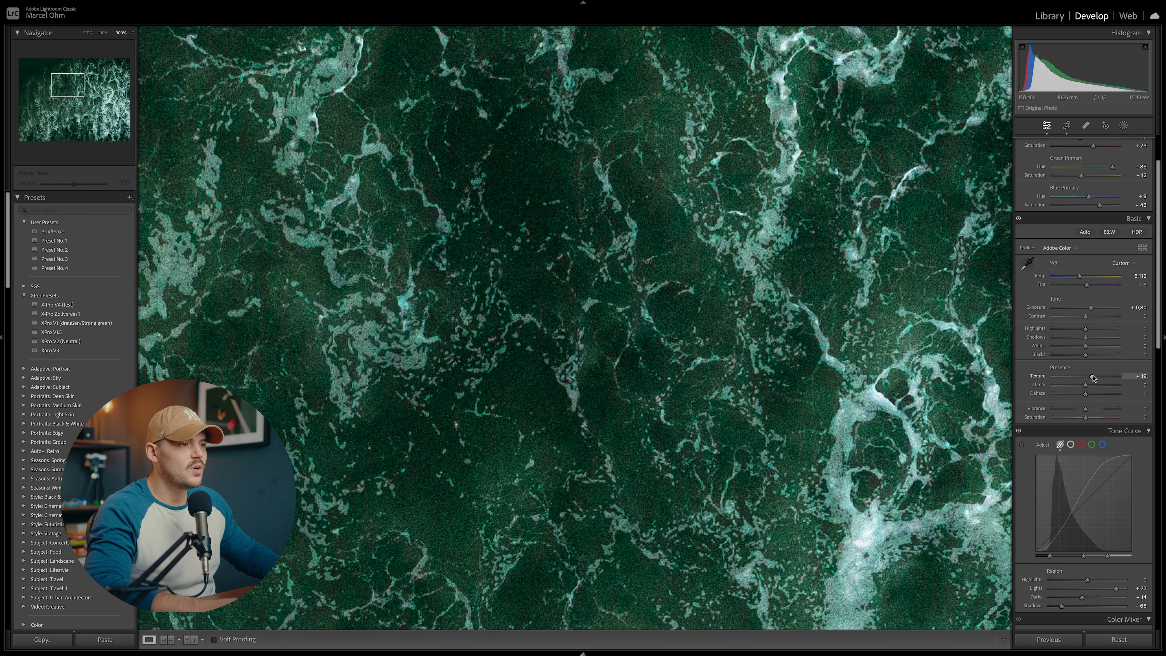
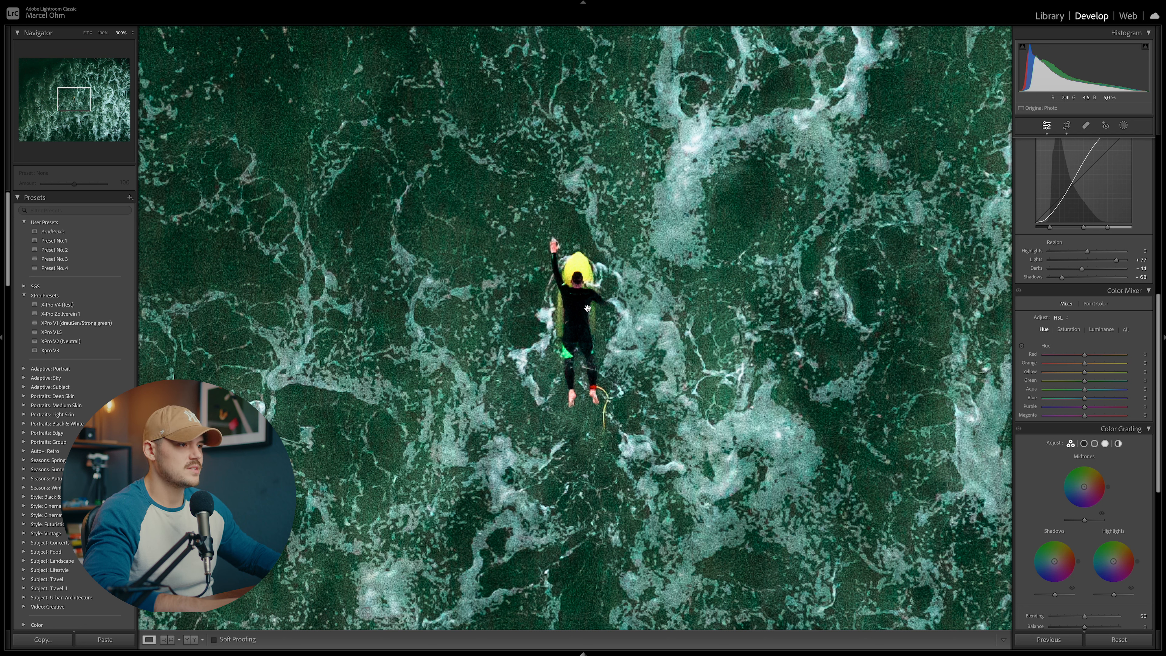
- Inspect the surfer's skin tones up close and set the red hue to +38 and red saturation to -25
click(578, 312)
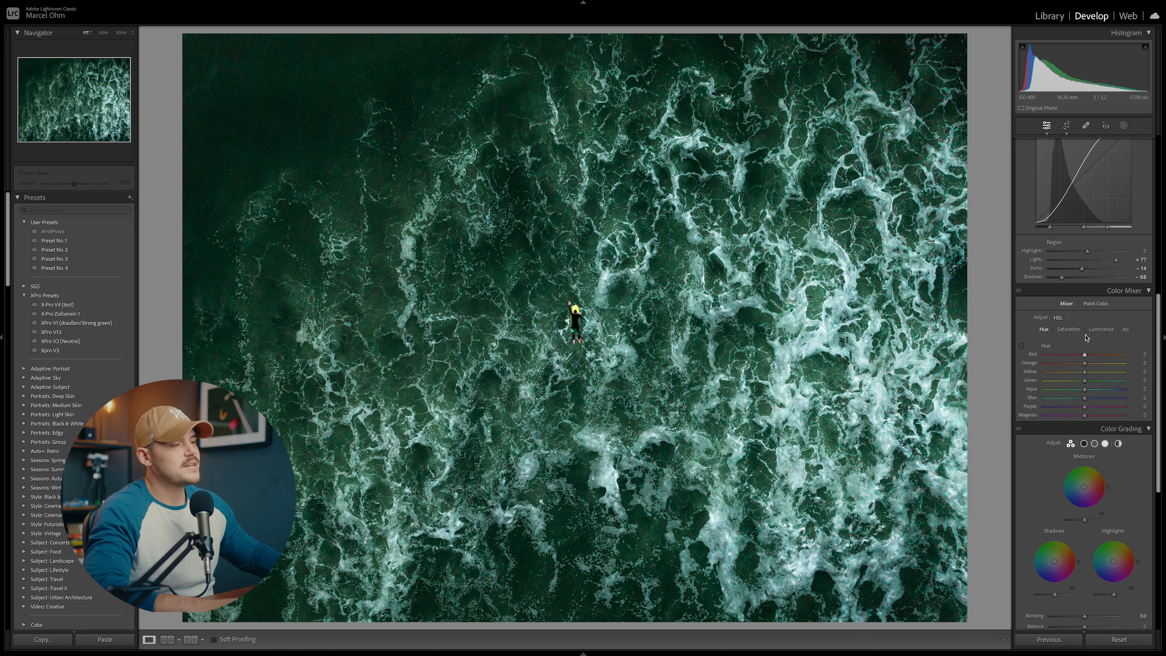
click(577, 329)
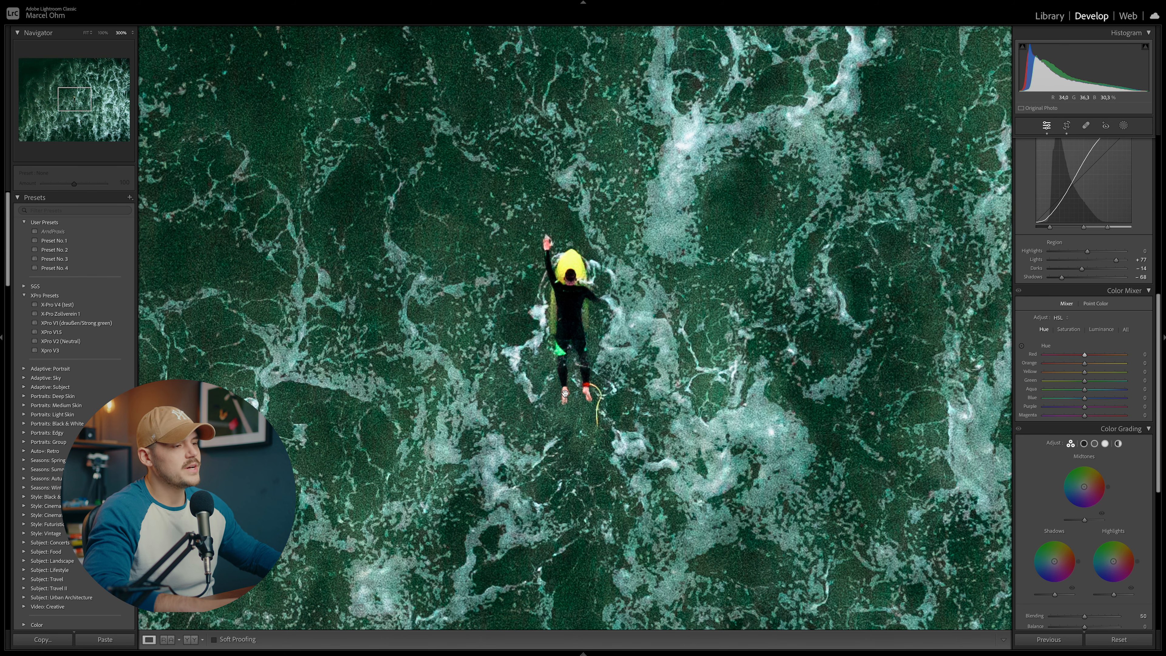
click(563, 276)
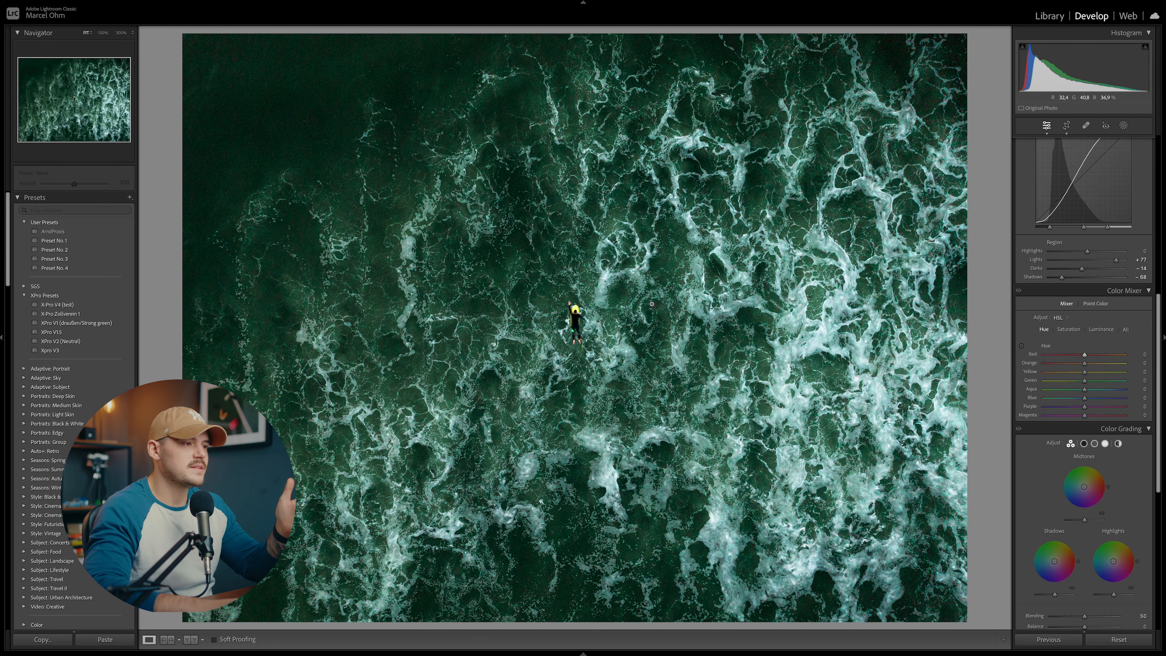
click(578, 312)
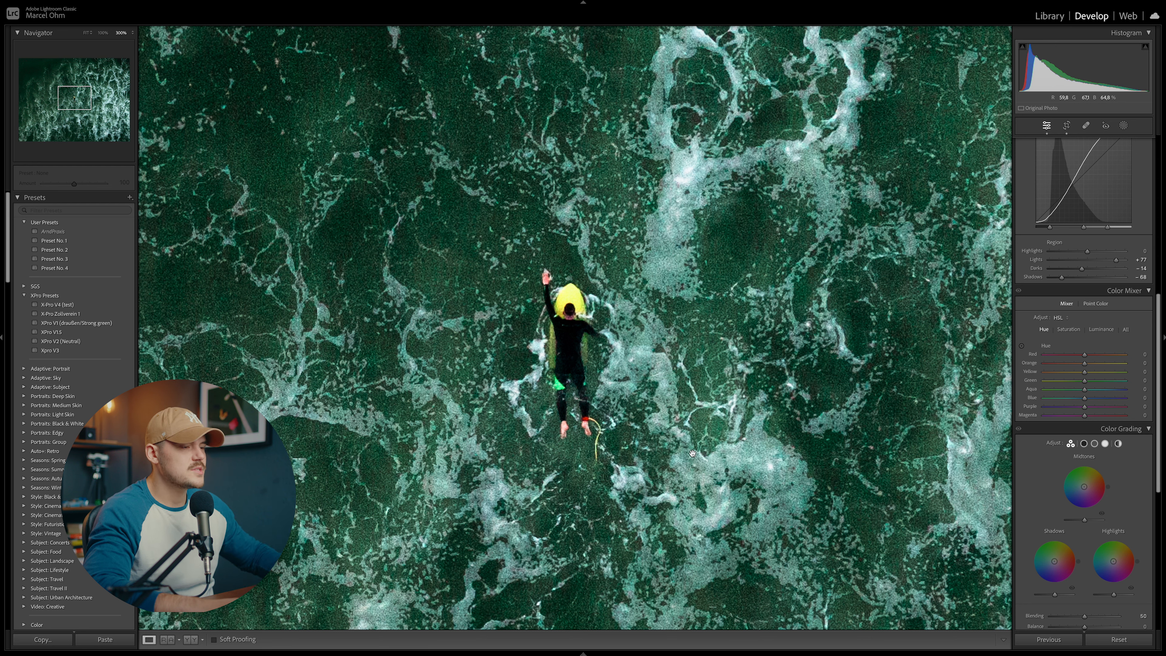
drag(1035, 353, 1060, 355)
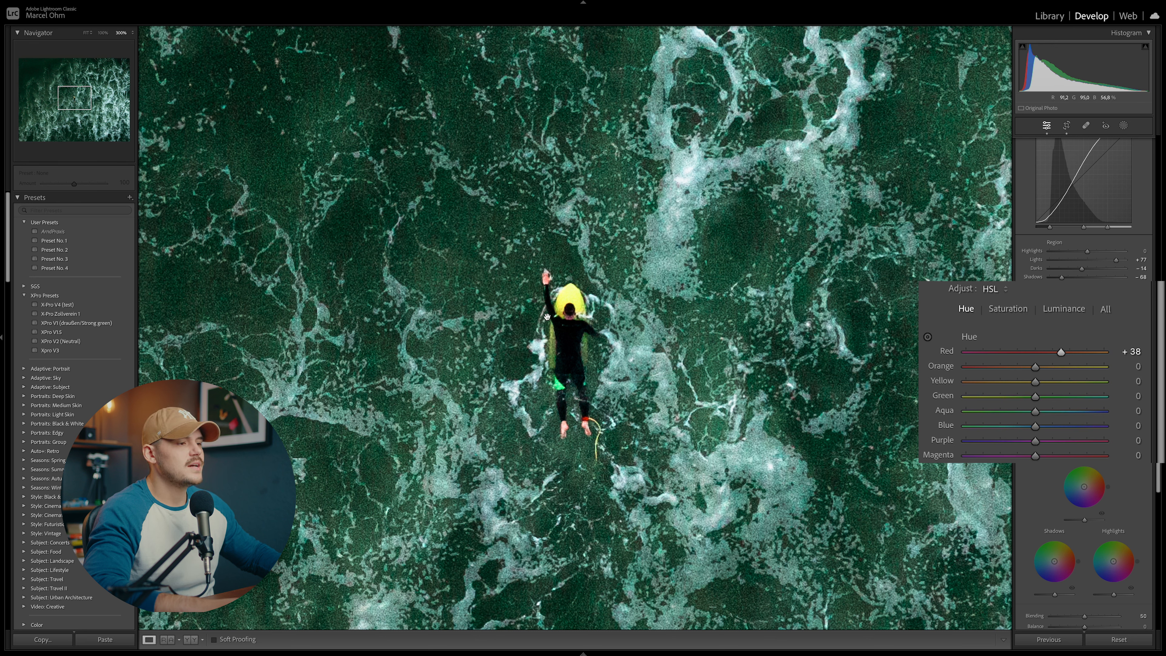
click(1003, 309)
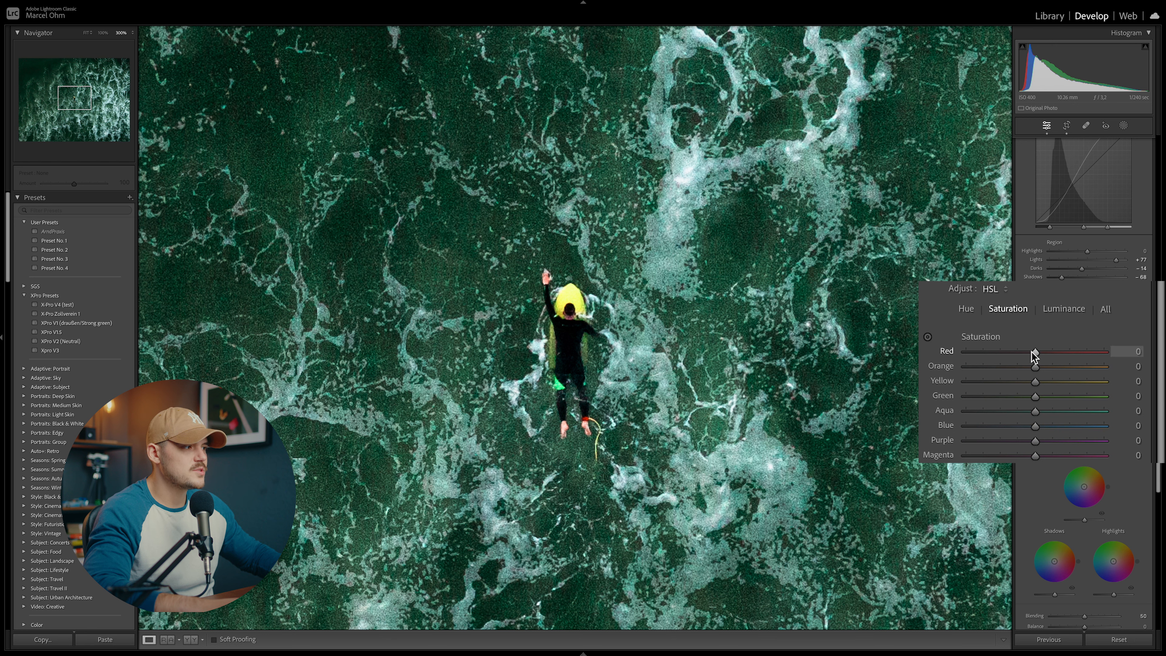
drag(1035, 354, 1017, 353)
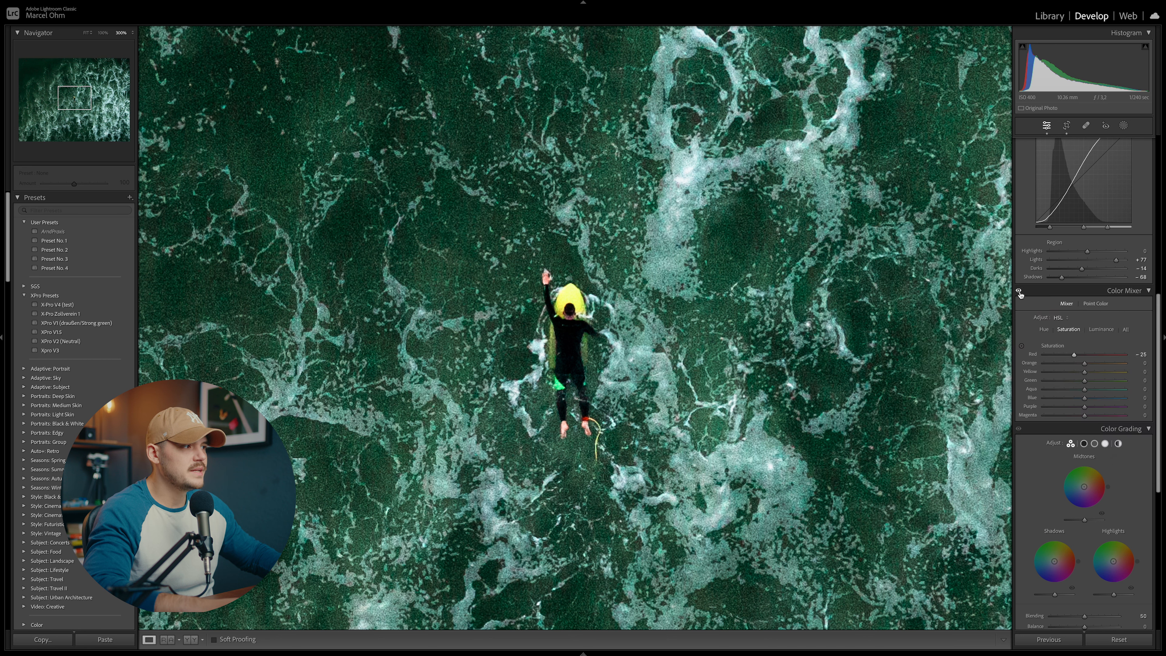
- Compare the surfer's skin with and without the color mixer adjustments, leaving them enabled, and return to the full photo
click(1018, 291)
click(1020, 292)
click(1018, 292)
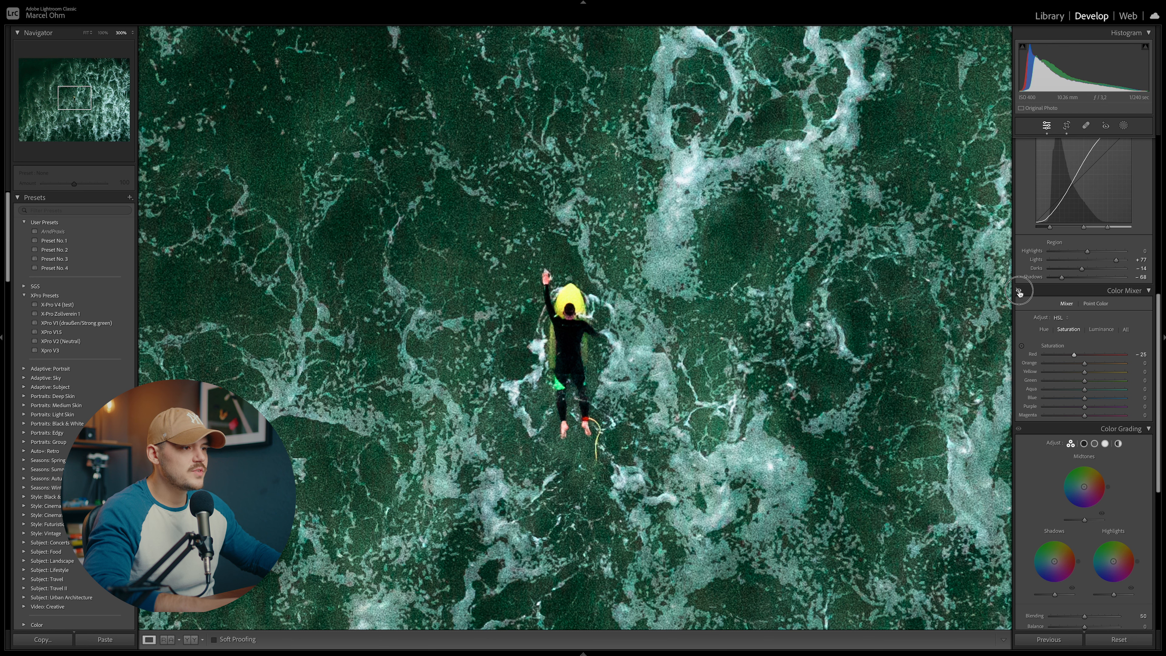
click(1018, 292)
click(1019, 292)
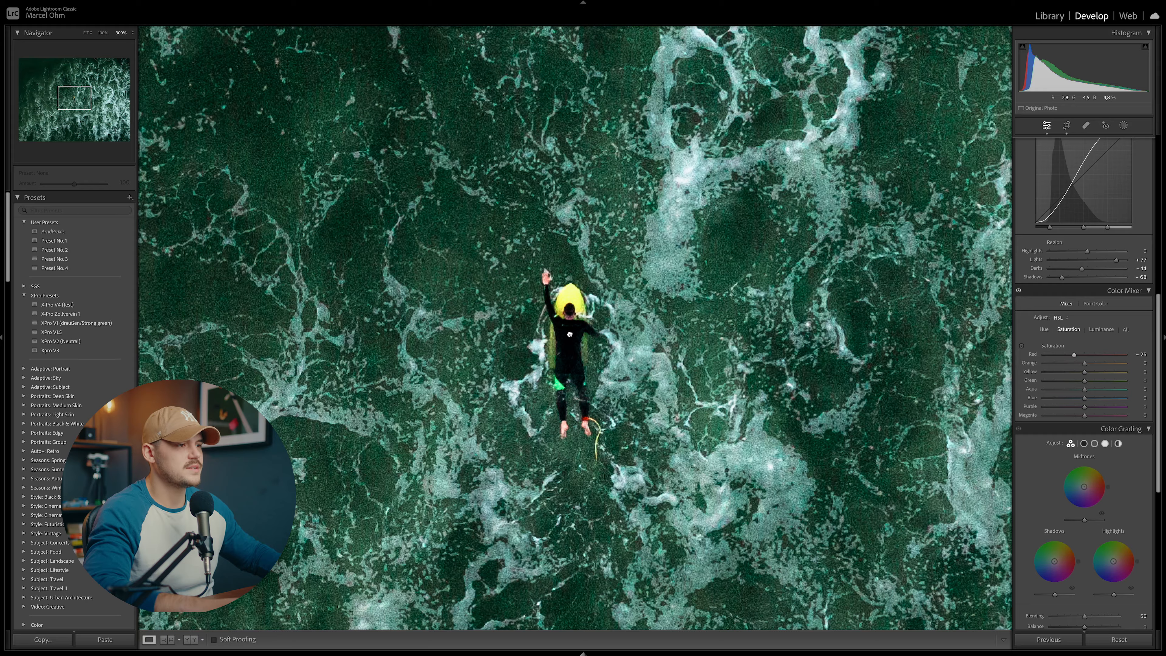
click(570, 334)
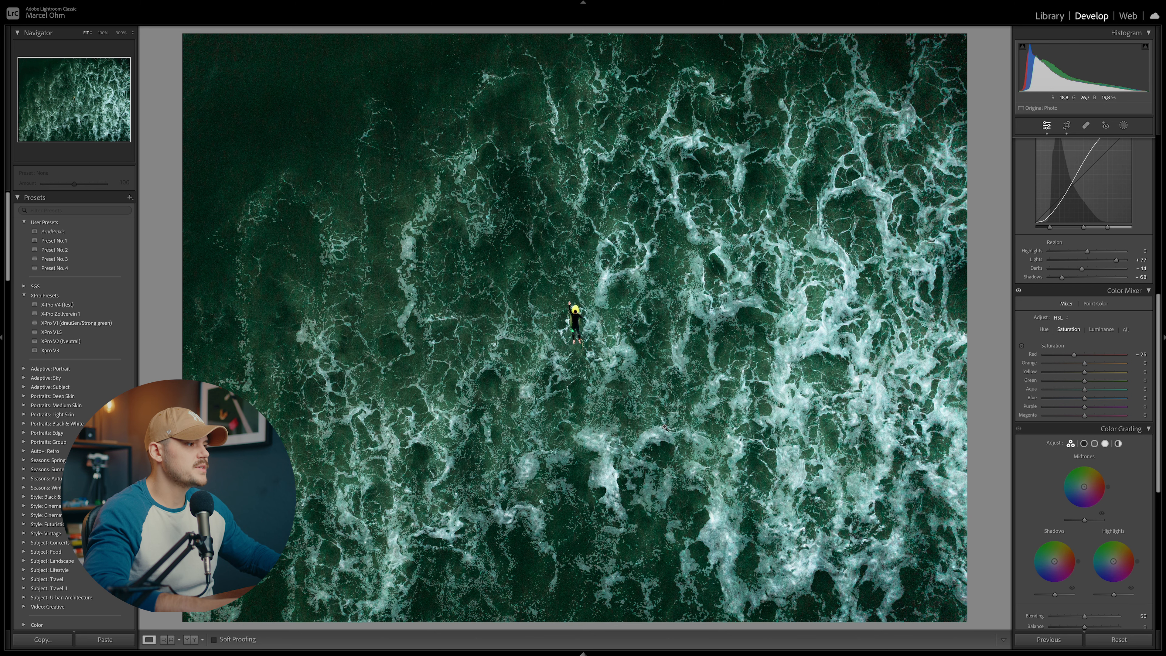
- Shift the water's hues in the color mixer: green to +43, aqua to +41 and blue to about -26
click(1044, 329)
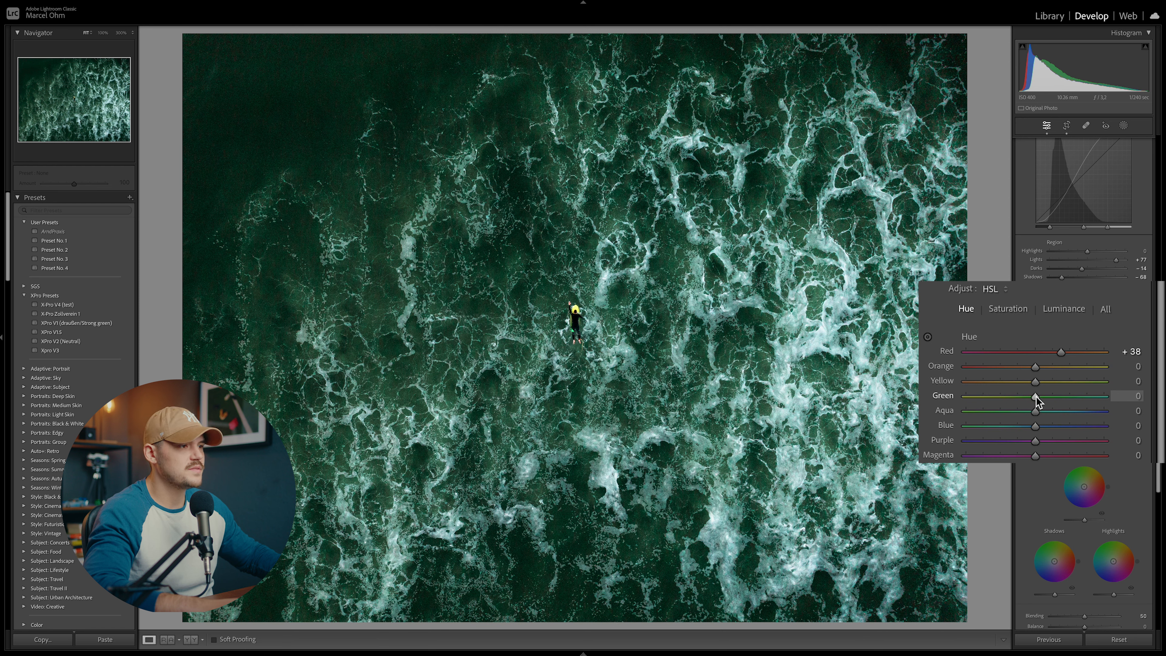
drag(1034, 396, 1065, 398)
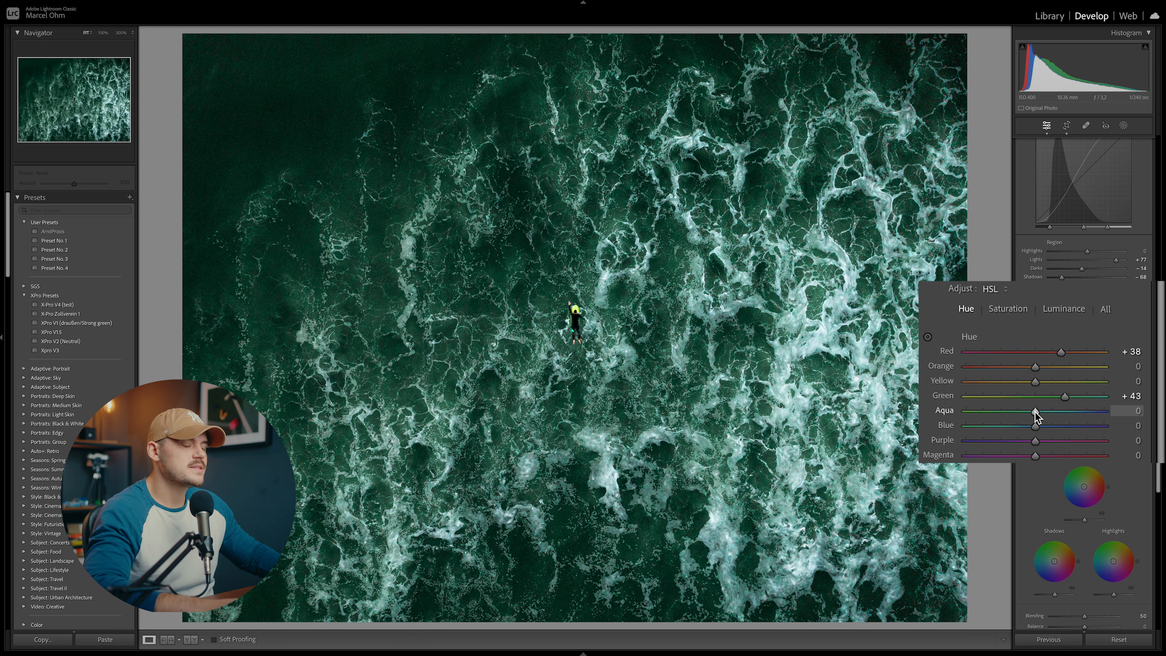
drag(1035, 412, 1063, 410)
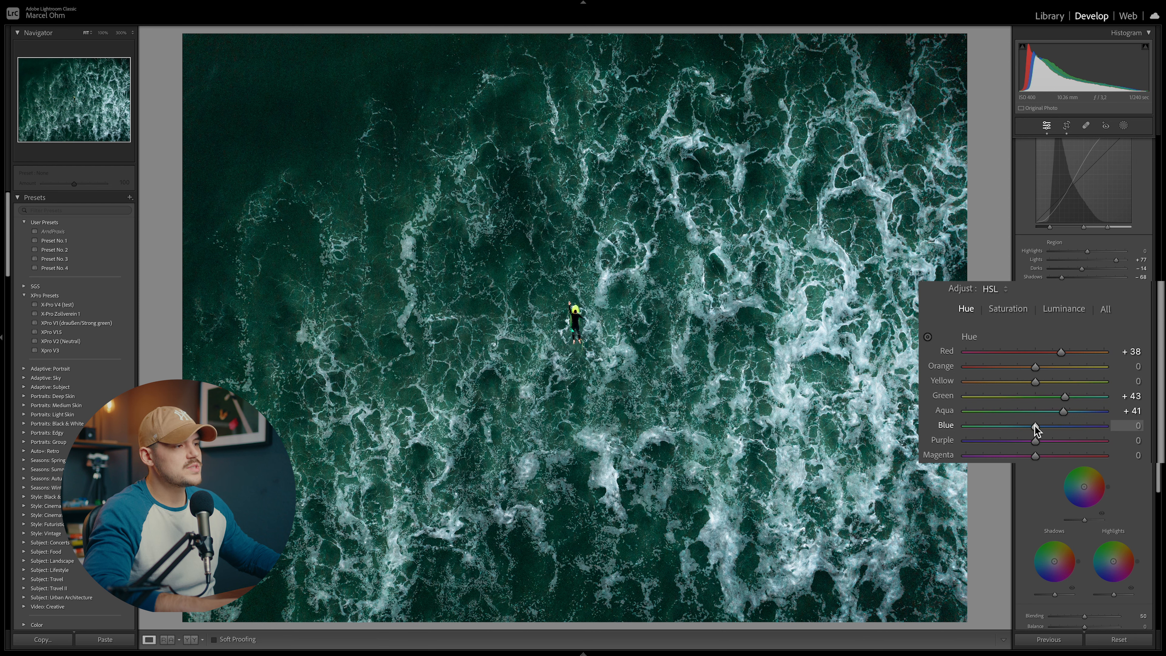
mouse_move(1036, 429)
mouse_down()
mouse_move(1004, 428)
mouse_move(1143, 424)
mouse_move(968, 421)
mouse_move(1106, 417)
mouse_move(965, 408)
mouse_move(1096, 412)
mouse_move(990, 422)
mouse_move(1036, 423)
mouse_move(1018, 426)
mouse_up()
click(840, 323)
key(z)
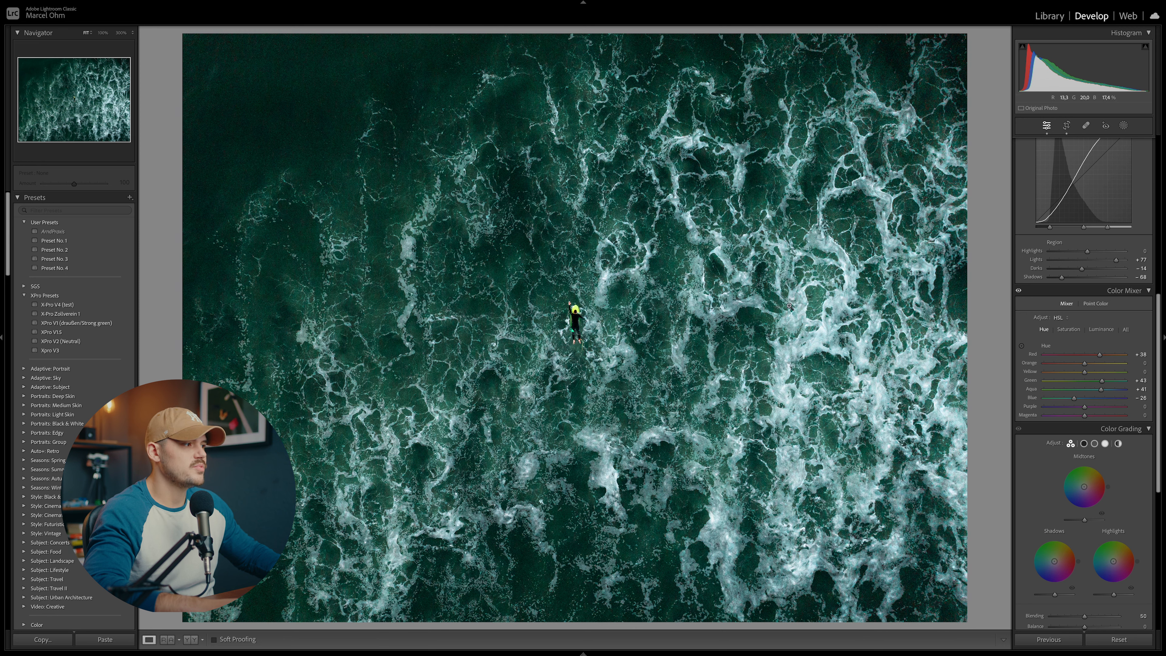
- Try green saturation up to +62, settle on +19, and raise the aqua saturation to +44
click(1069, 330)
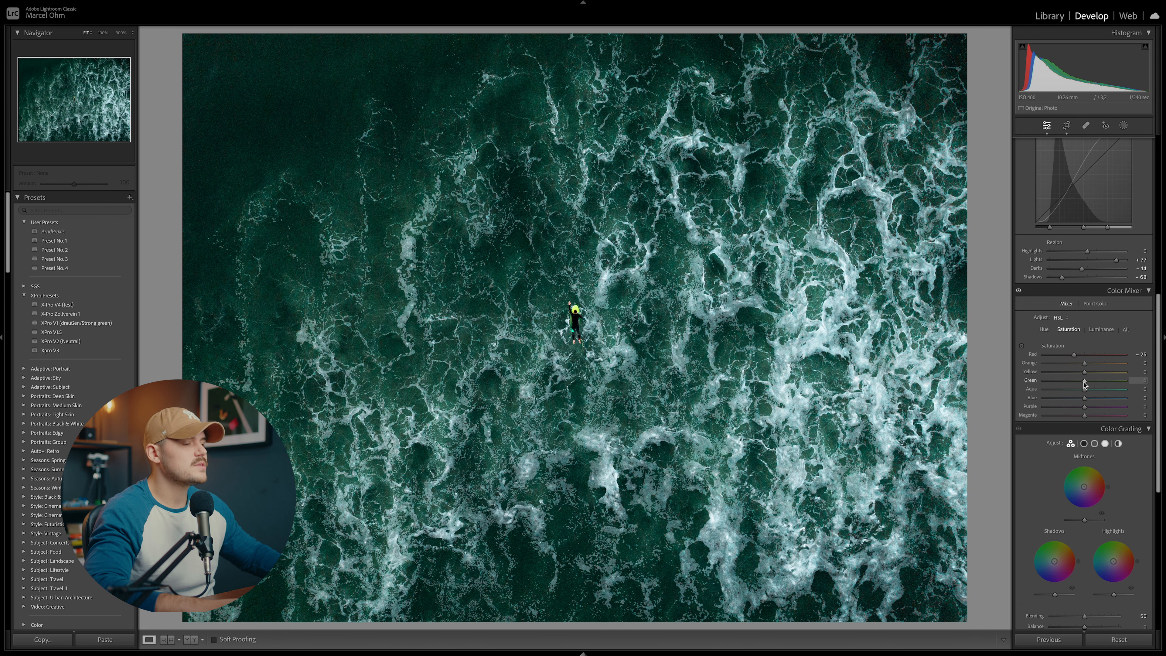
mouse_move(1084, 381)
mouse_down()
mouse_move(1064, 380)
mouse_move(1107, 383)
mouse_move(1092, 381)
mouse_up()
drag(1092, 381, 1092, 381)
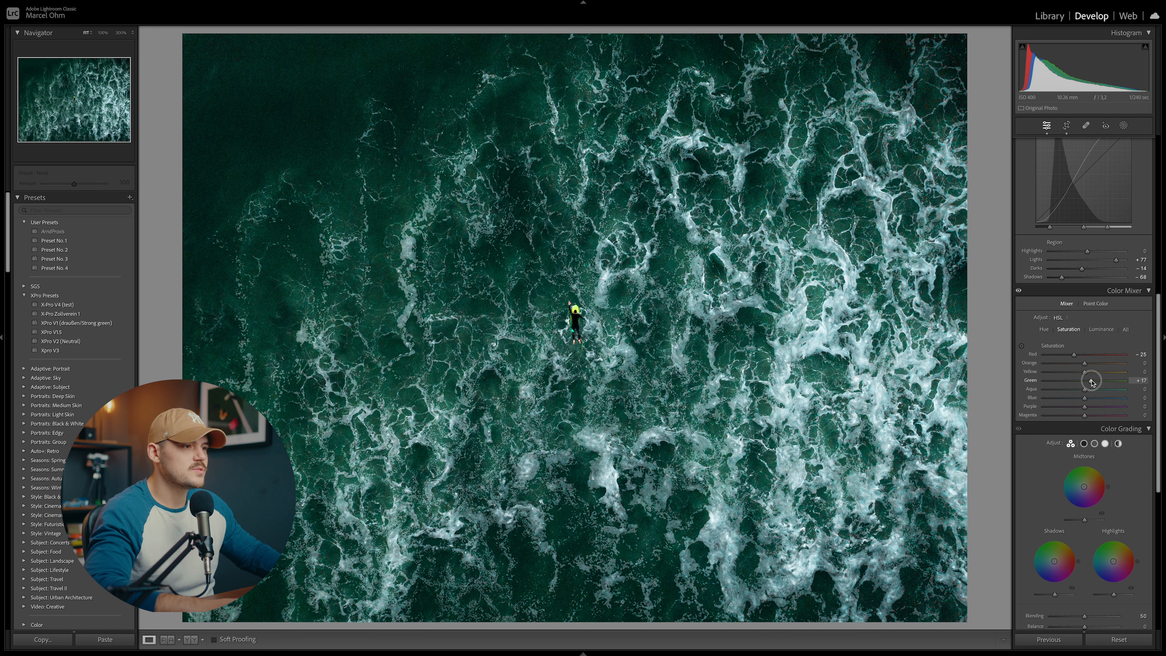
drag(1092, 381, 1109, 381)
drag(347, 252, 472, 338)
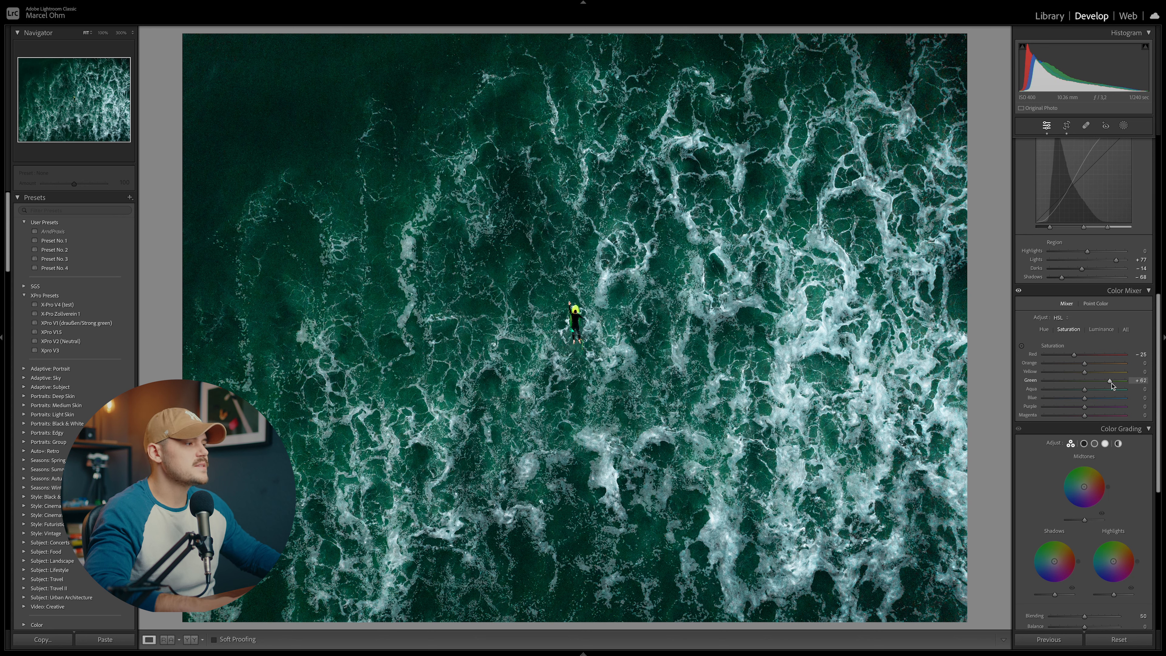
mouse_move(1110, 383)
mouse_down()
mouse_move(1086, 389)
mouse_move(1103, 390)
mouse_up()
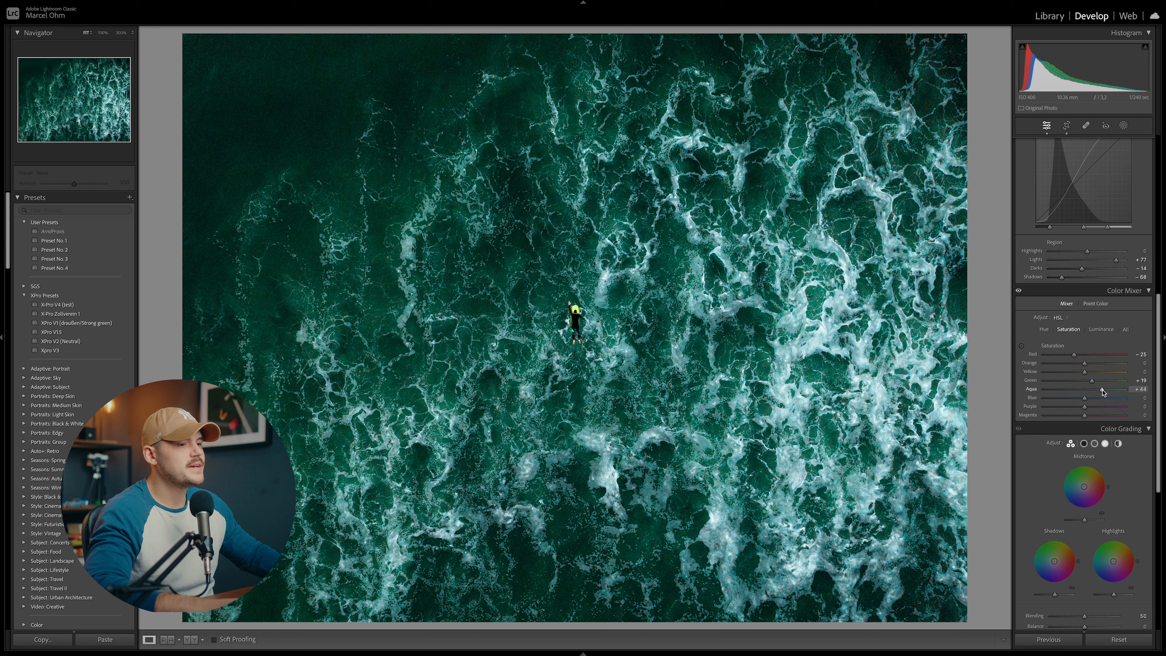
- Inspect the bright foam up close, reset the aqua saturation and lower it to -9, then check the foam again
click(820, 331)
drag(762, 353, 761, 388)
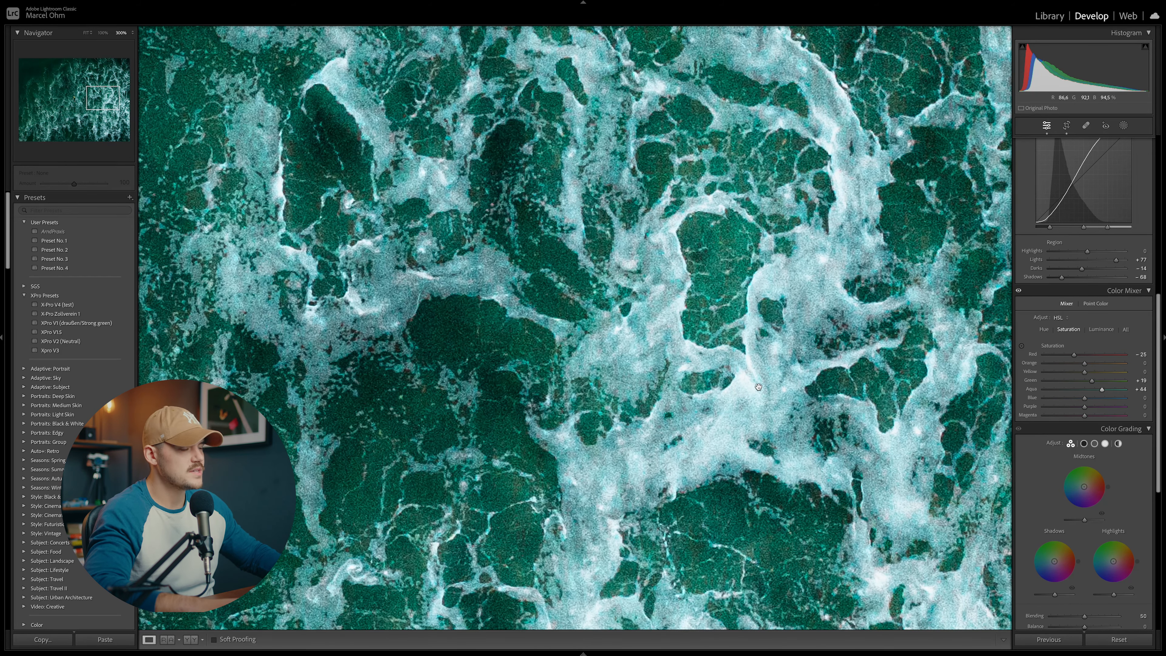
click(743, 395)
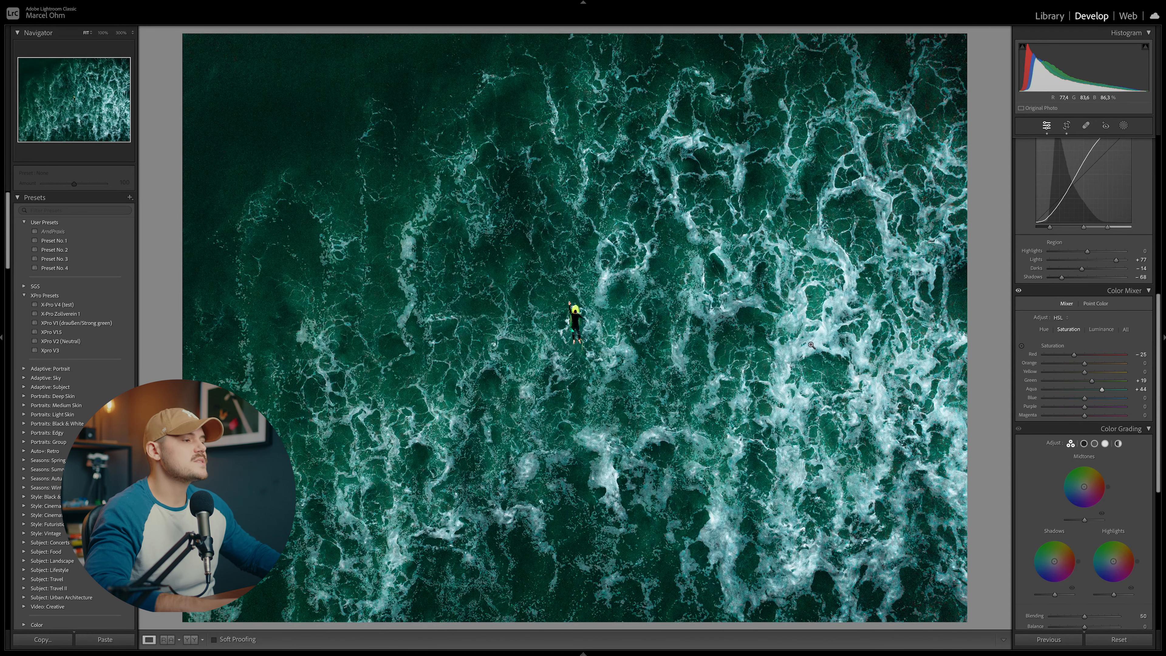
double_click(1102, 389)
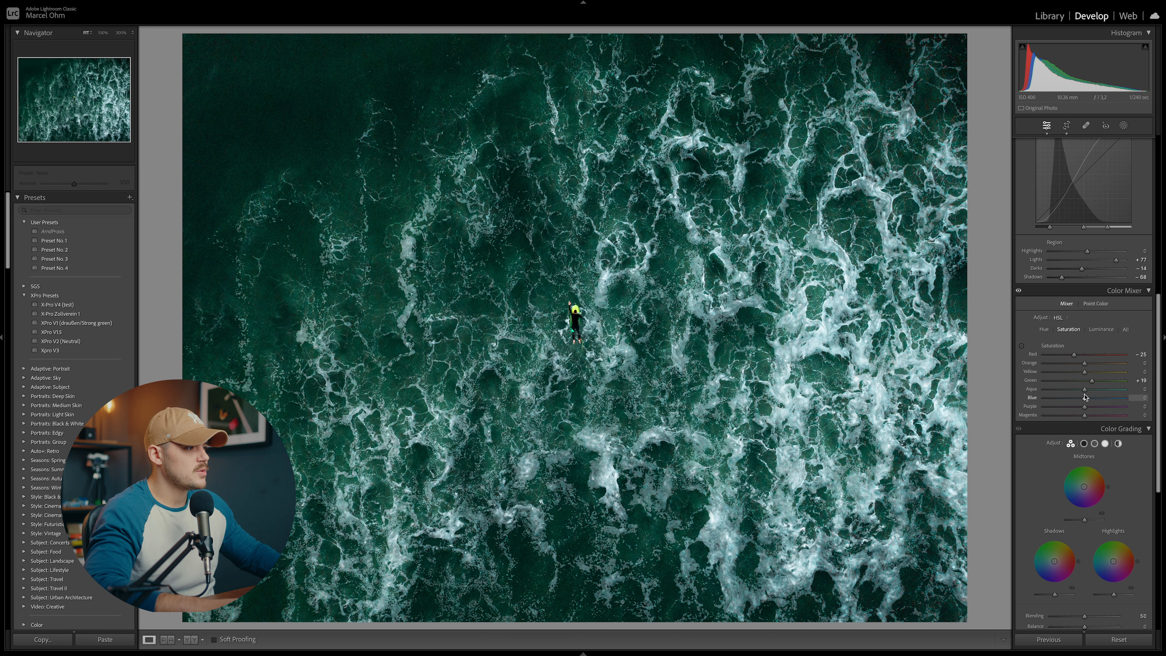
drag(1084, 389, 1080, 390)
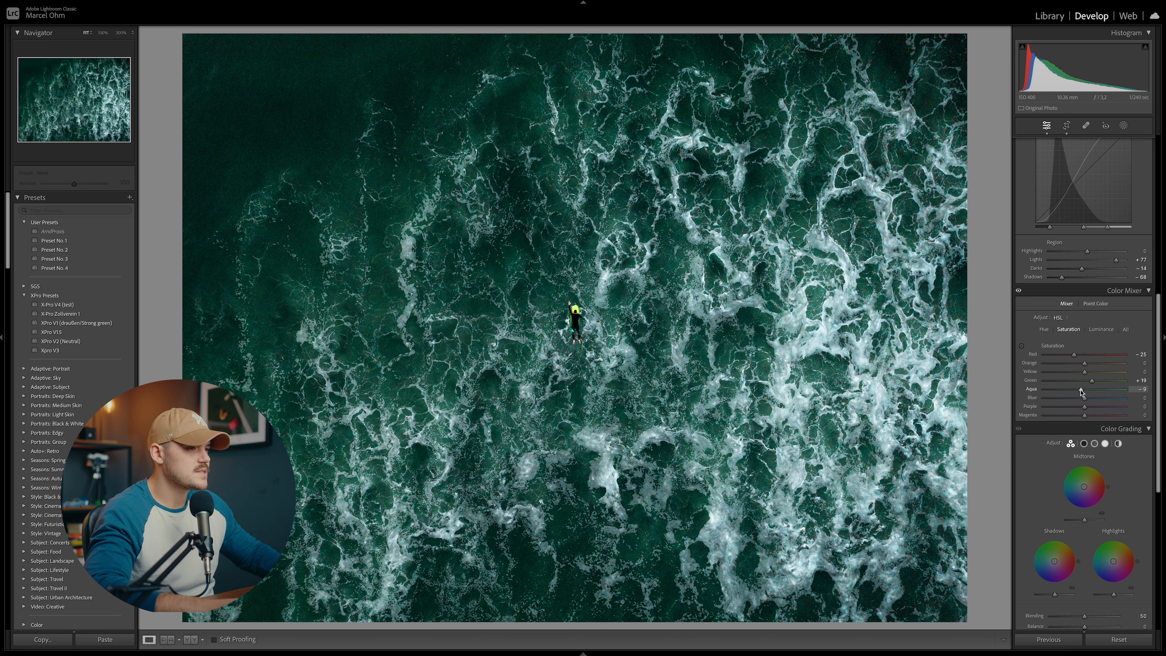
click(809, 330)
drag(865, 323, 753, 391)
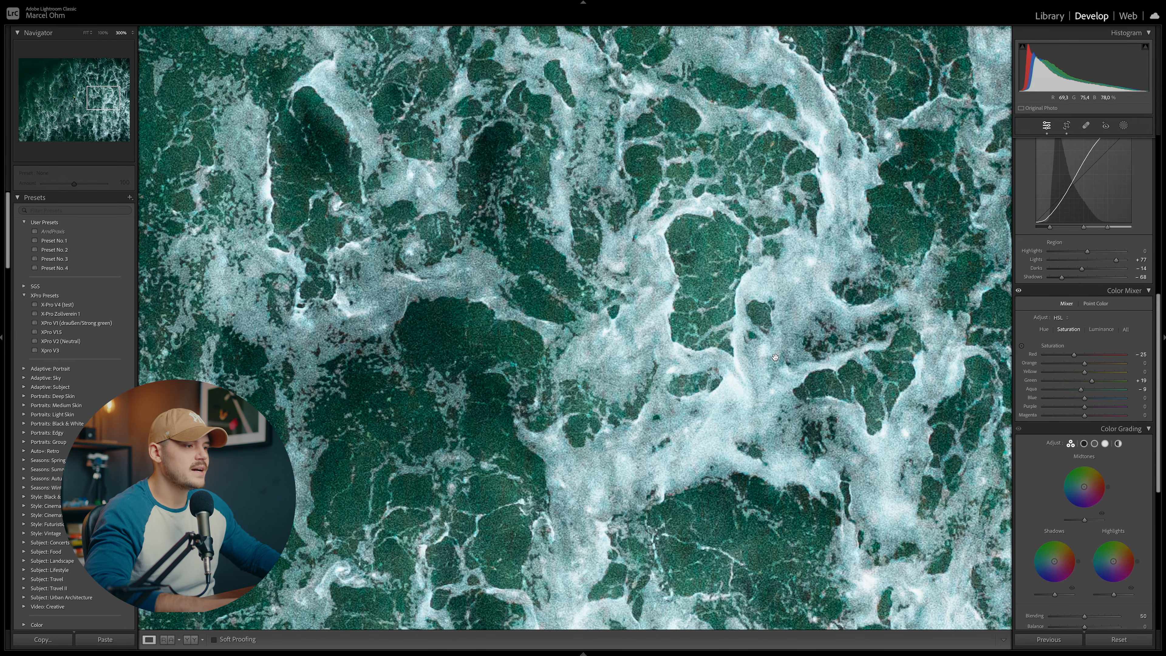
click(731, 409)
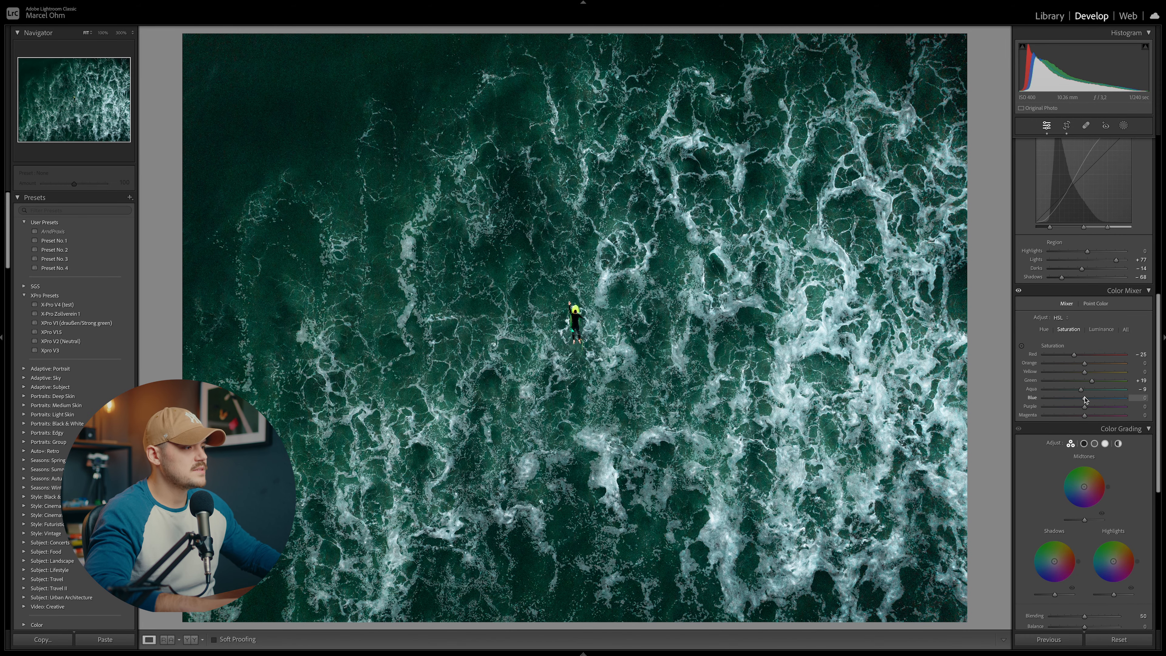
- Lower the blue saturation to -29 and compare the photo with and without the color mixer adjustments, leaving them enabled
mouse_move(1084, 399)
mouse_down()
mouse_move(1106, 397)
mouse_move(1067, 394)
mouse_move(1140, 396)
mouse_move(1047, 395)
mouse_move(1083, 398)
mouse_move(1073, 398)
mouse_up()
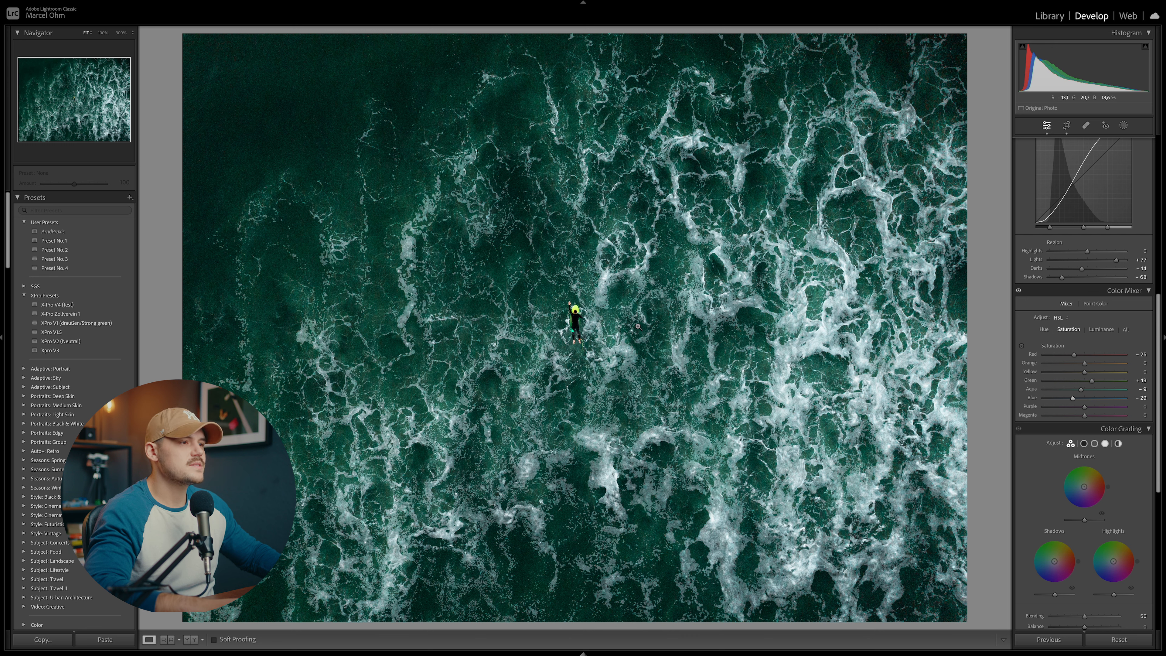
click(1018, 291)
click(1019, 292)
click(1019, 291)
click(1019, 291)
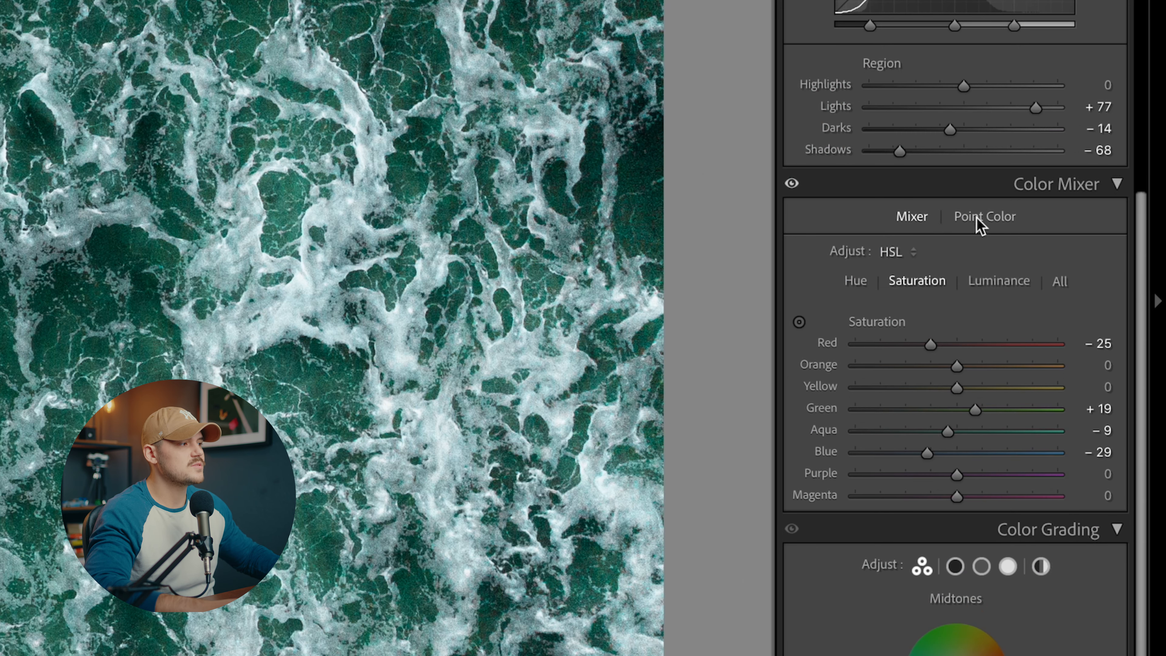
- Sample the dark teal water beside the surfer as a point color and visualize the range it affects
click(979, 224)
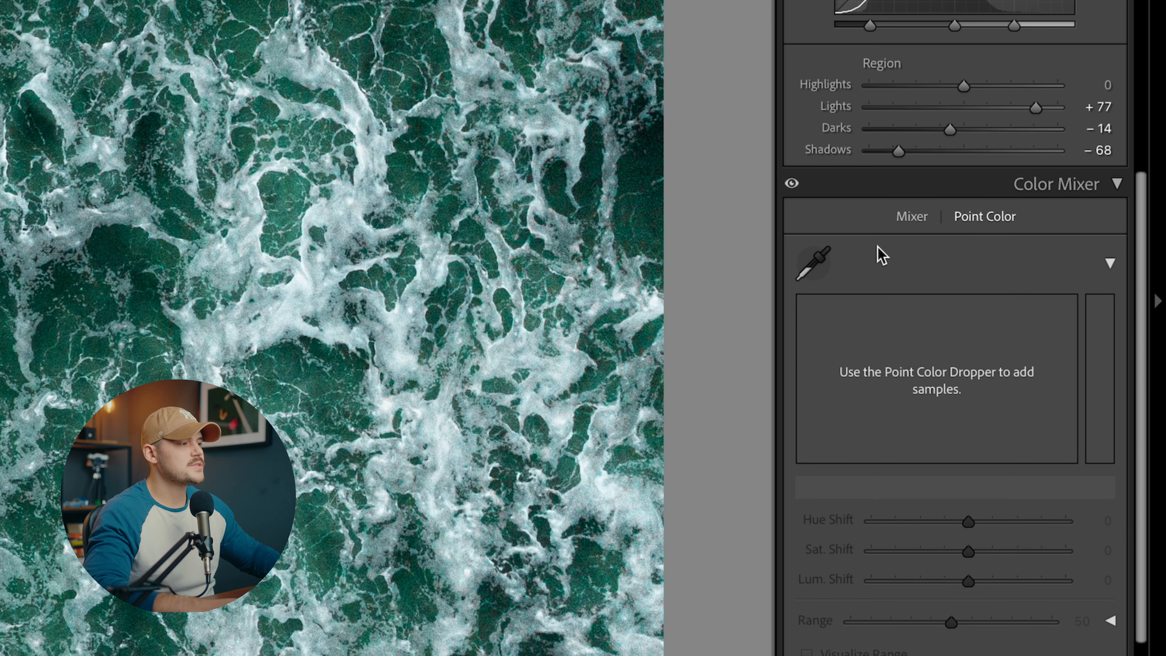
click(812, 263)
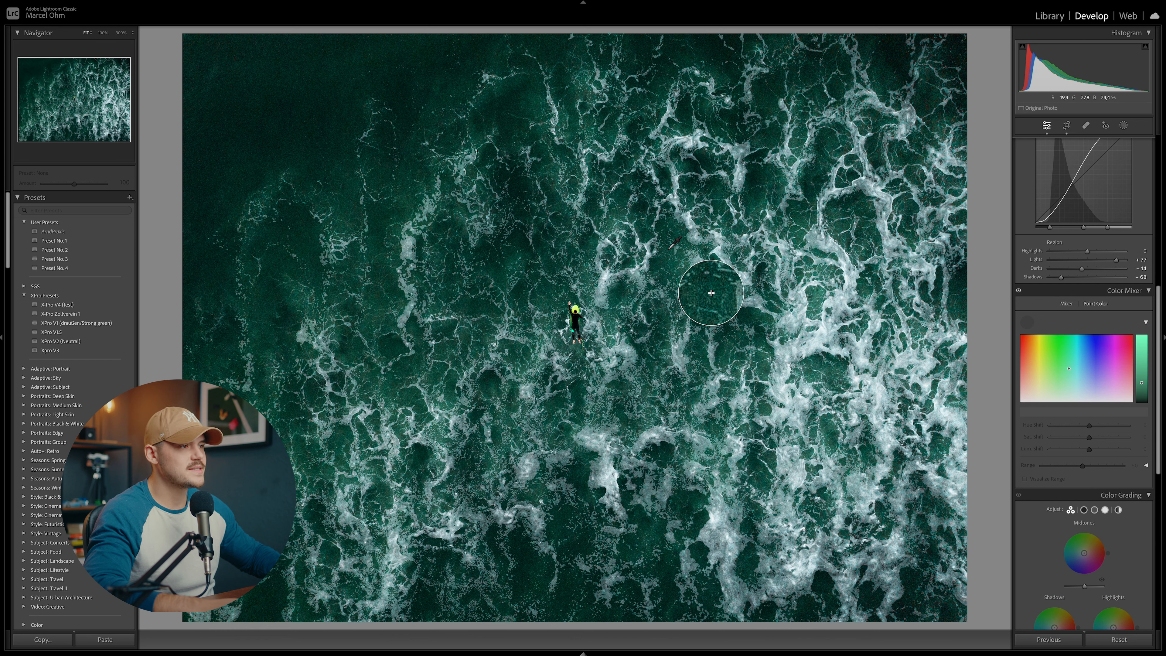
click(711, 293)
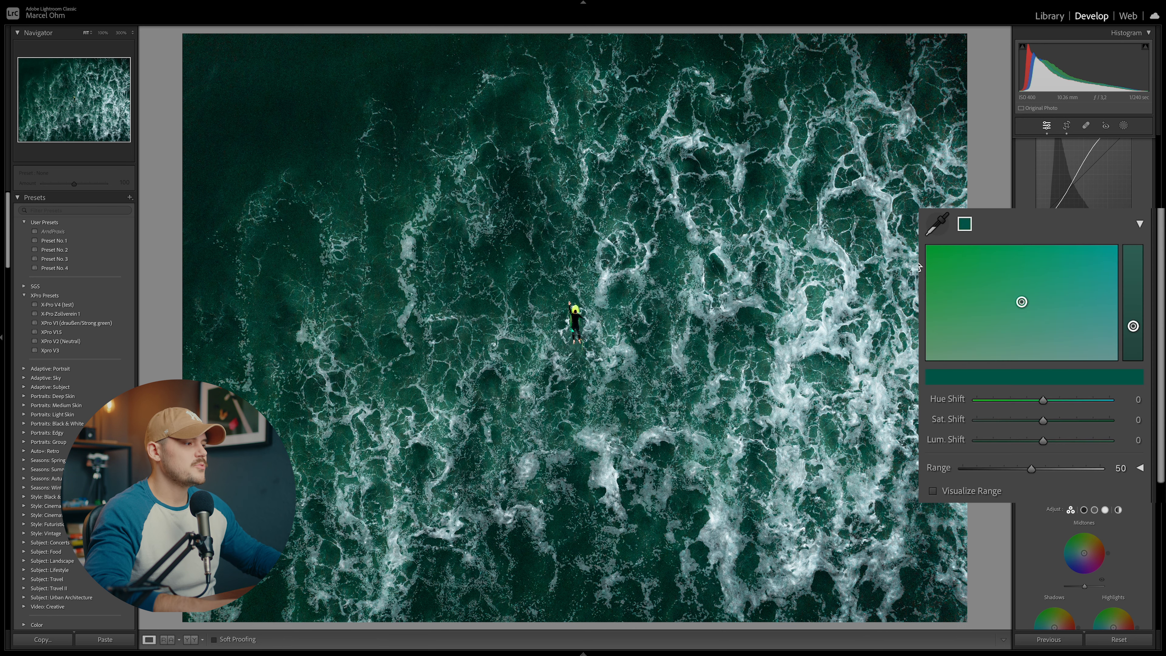
click(935, 491)
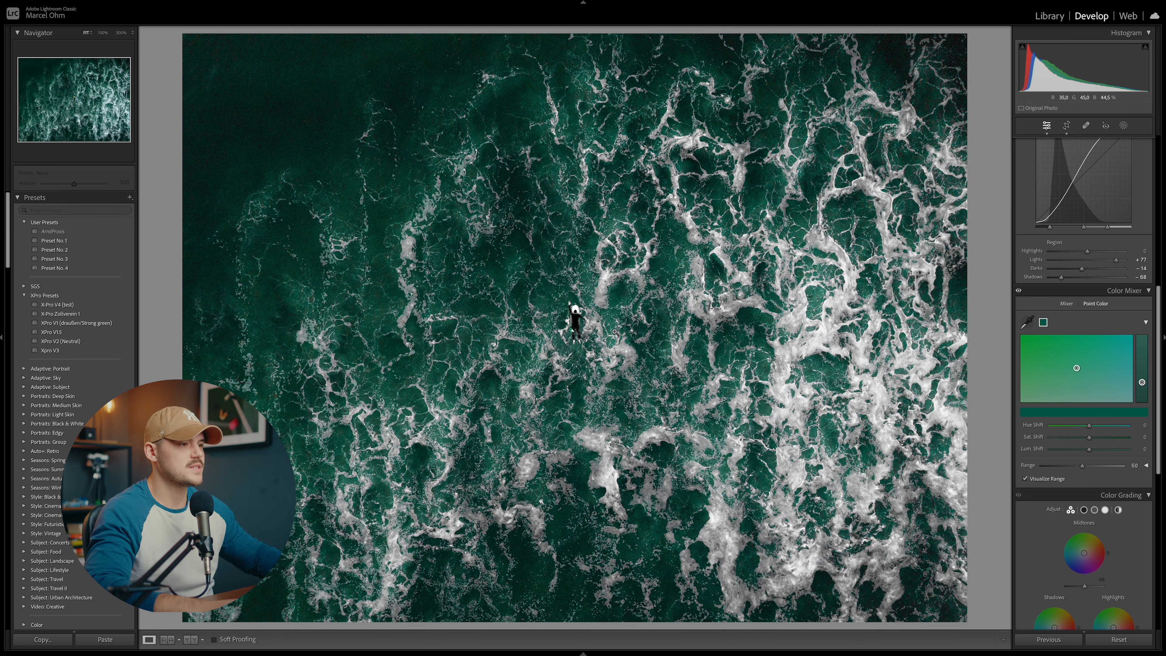
- Inspect the visualized point color range up close around the surfer, the bright foam and the surrounding water
click(575, 309)
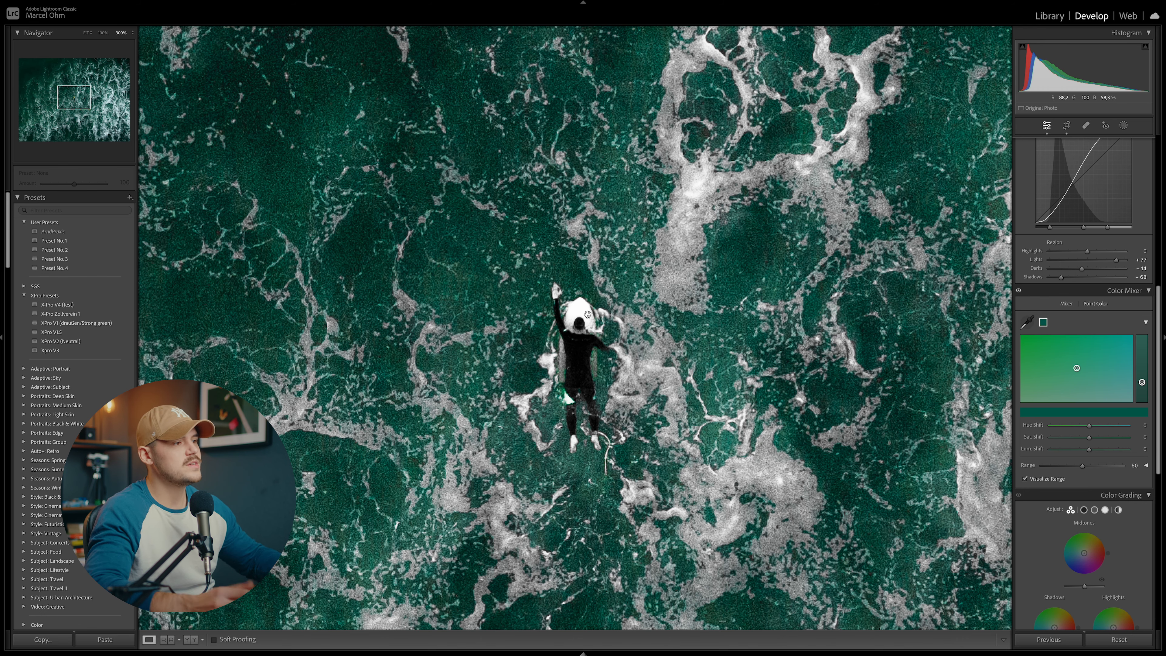
click(633, 338)
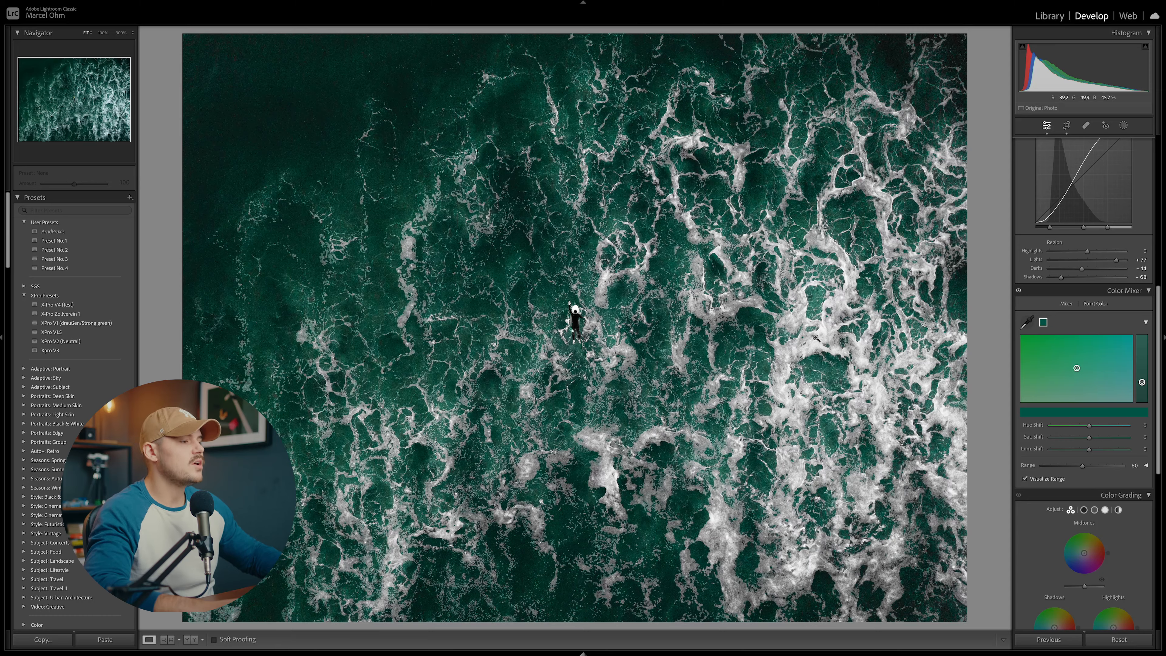
click(816, 338)
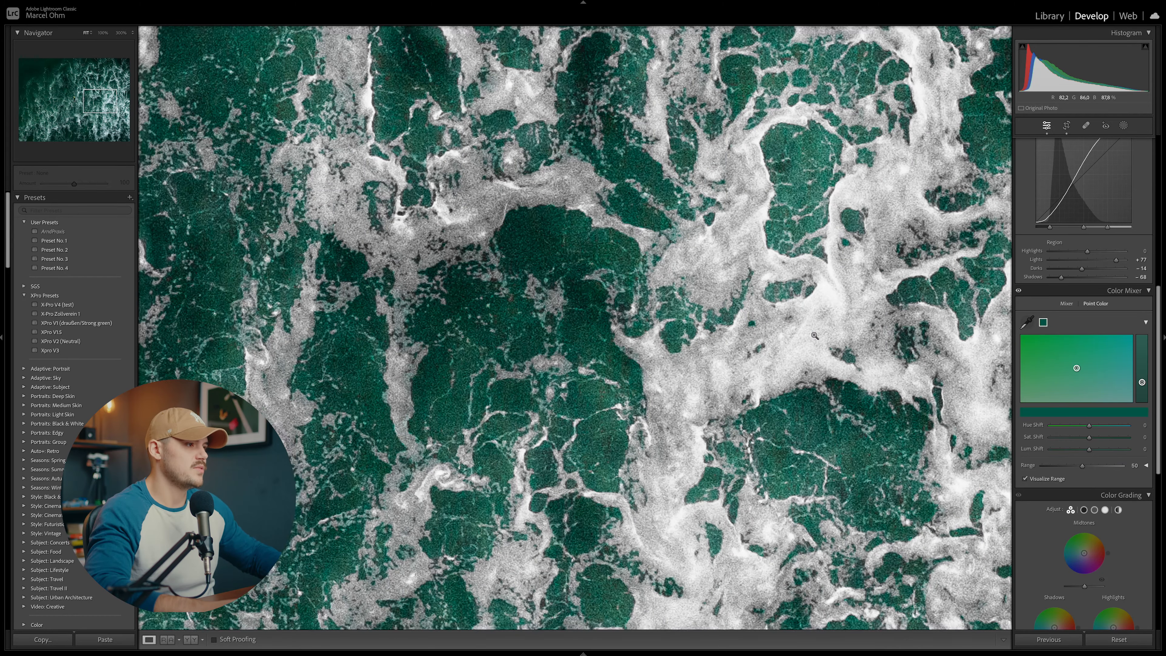
click(814, 336)
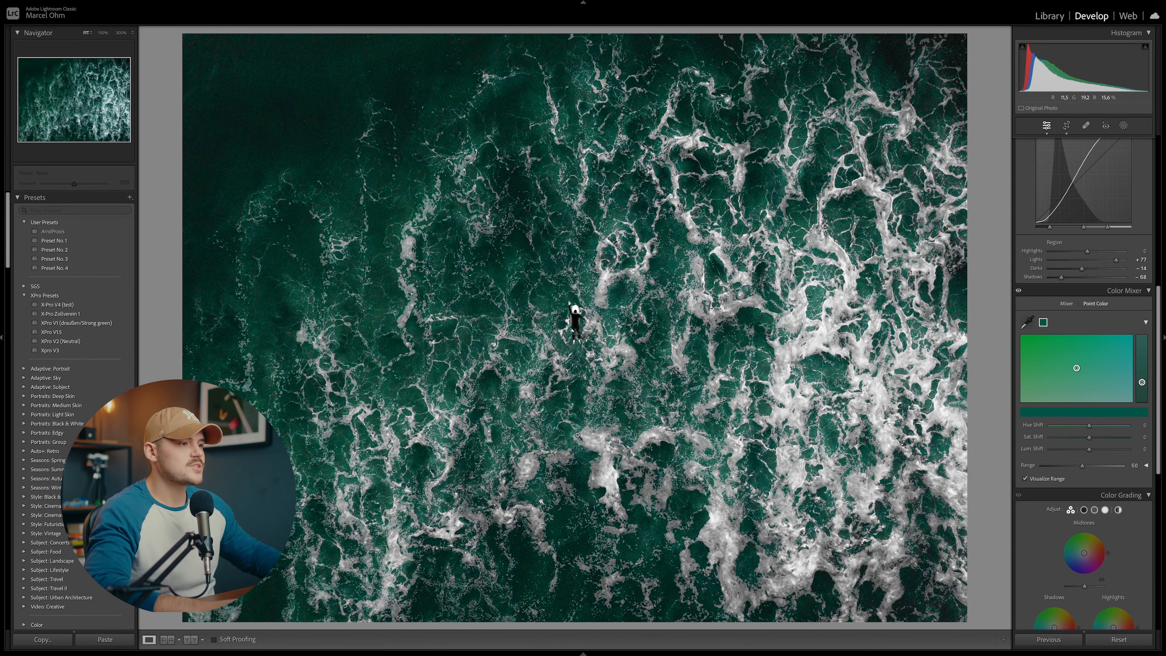
click(669, 391)
drag(813, 322, 703, 387)
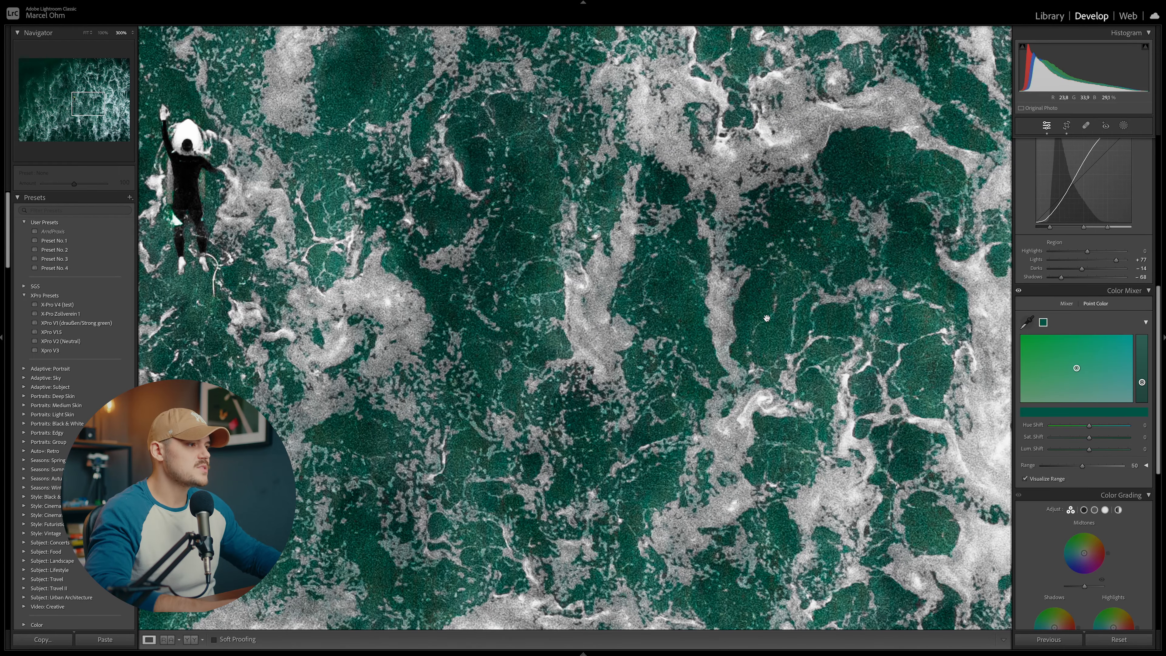
click(785, 307)
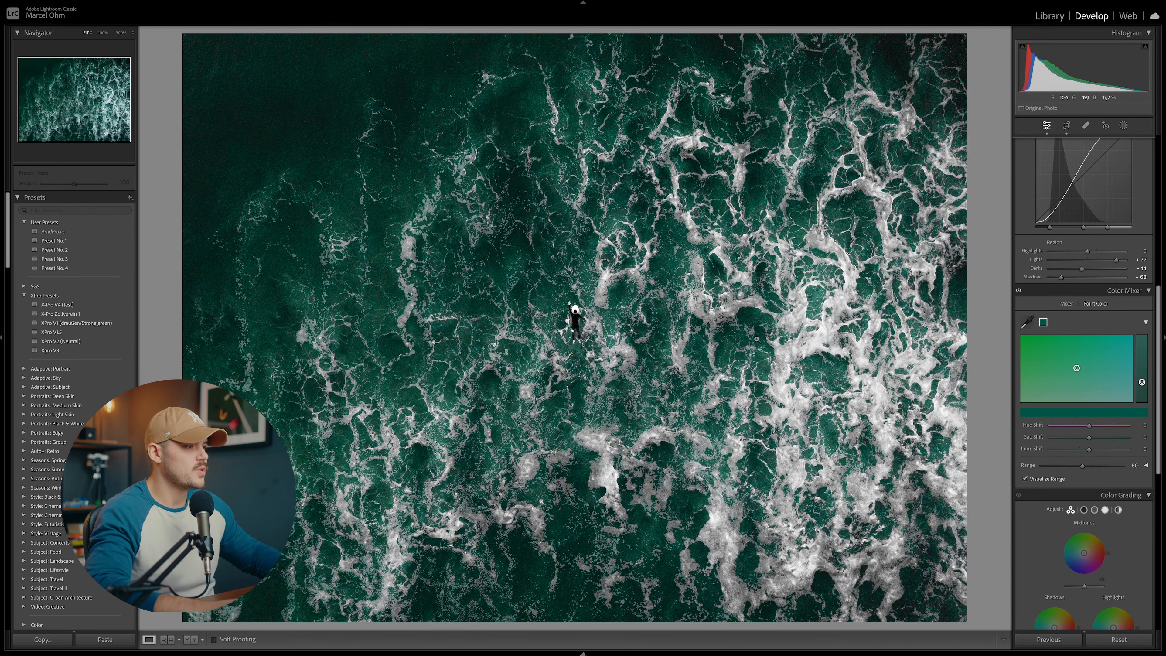
- Try the teal point color's range at 100 and examine the affected foam and water up close
drag(1082, 467, 1133, 467)
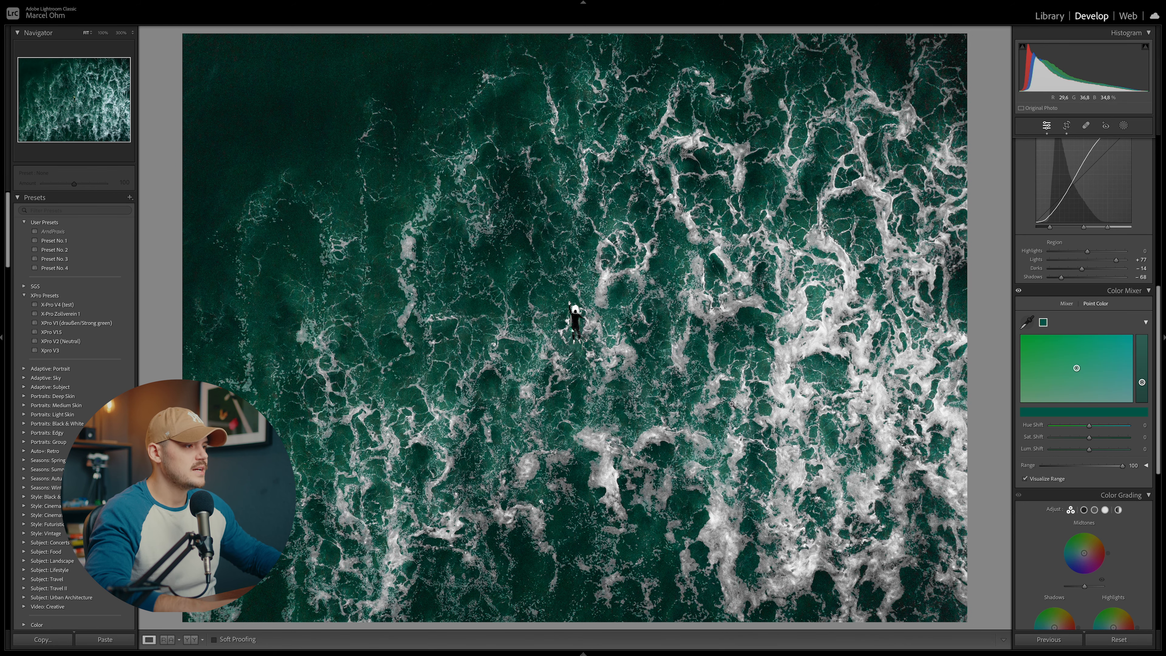
click(573, 320)
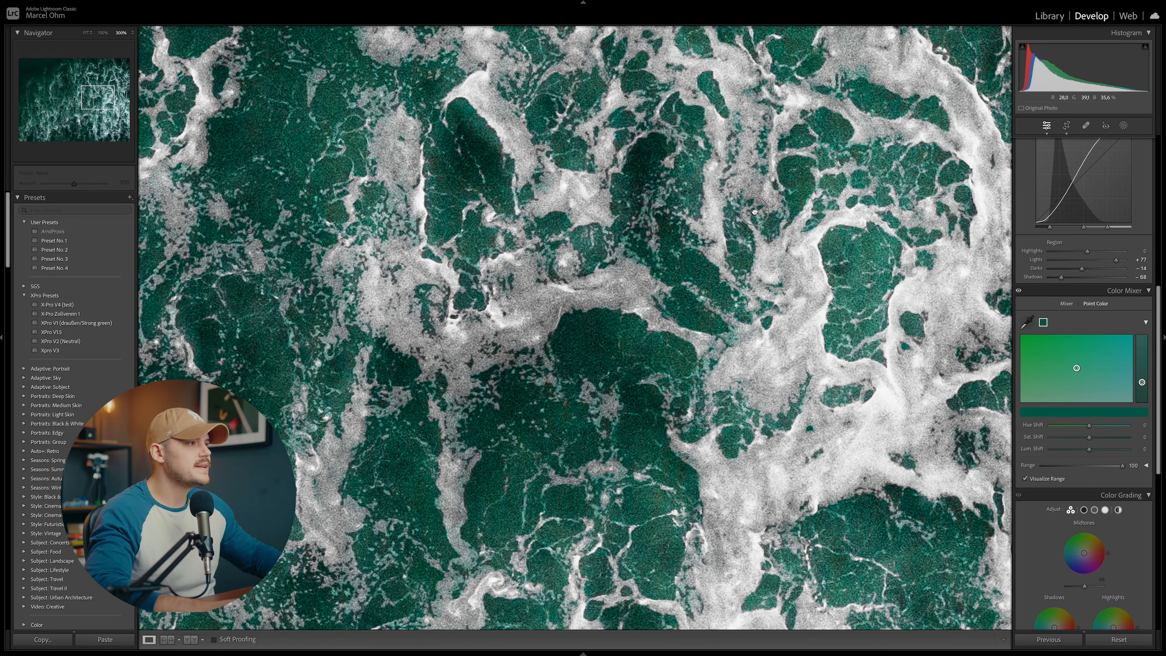
drag(754, 211, 691, 320)
click(692, 320)
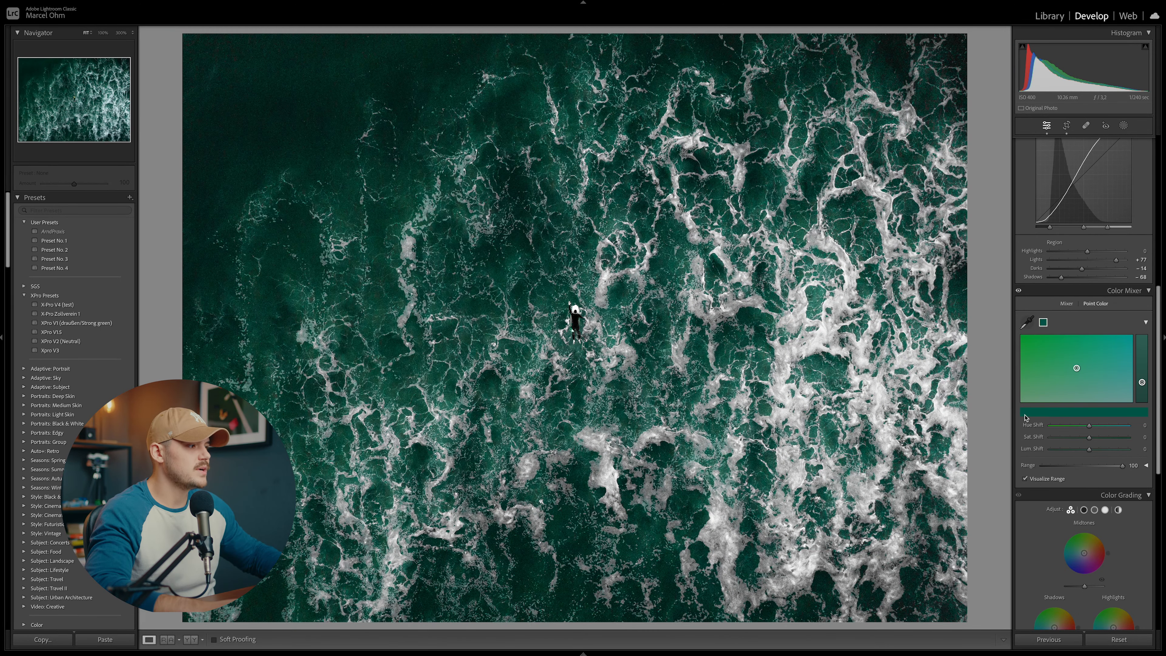
- Reduce the teal point color's range to 0, settle on 30, and check the affected water and foam around the surfer
drag(1123, 466, 989, 477)
click(575, 320)
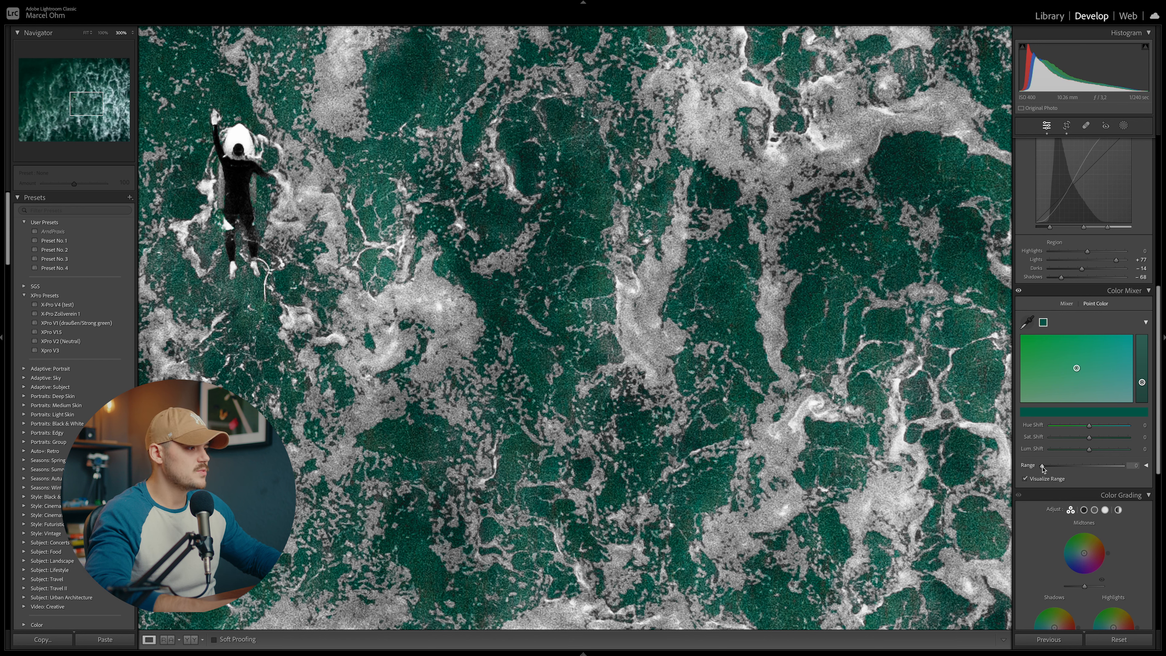
drag(1043, 466, 1068, 467)
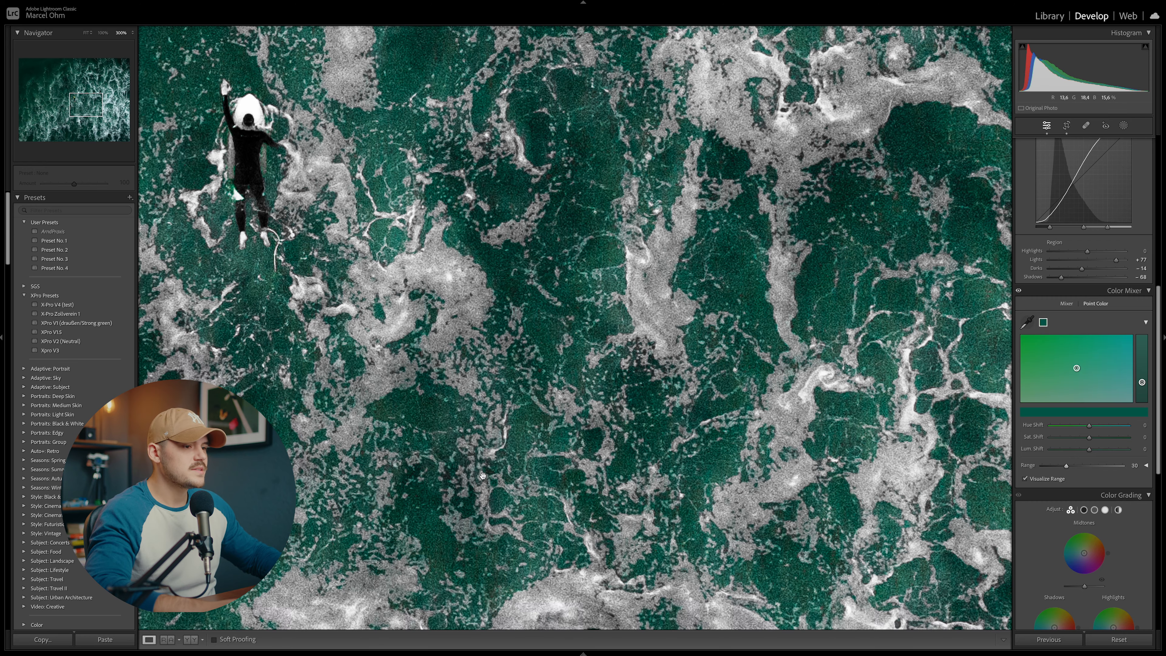
drag(465, 483, 530, 433)
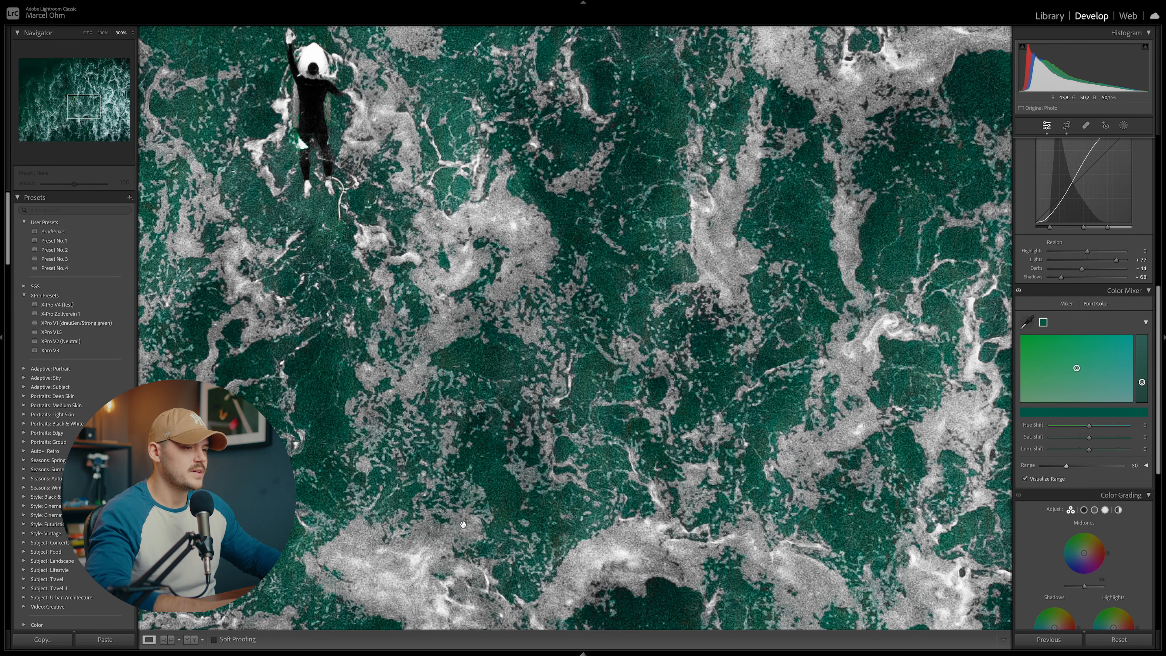
drag(307, 528, 343, 514)
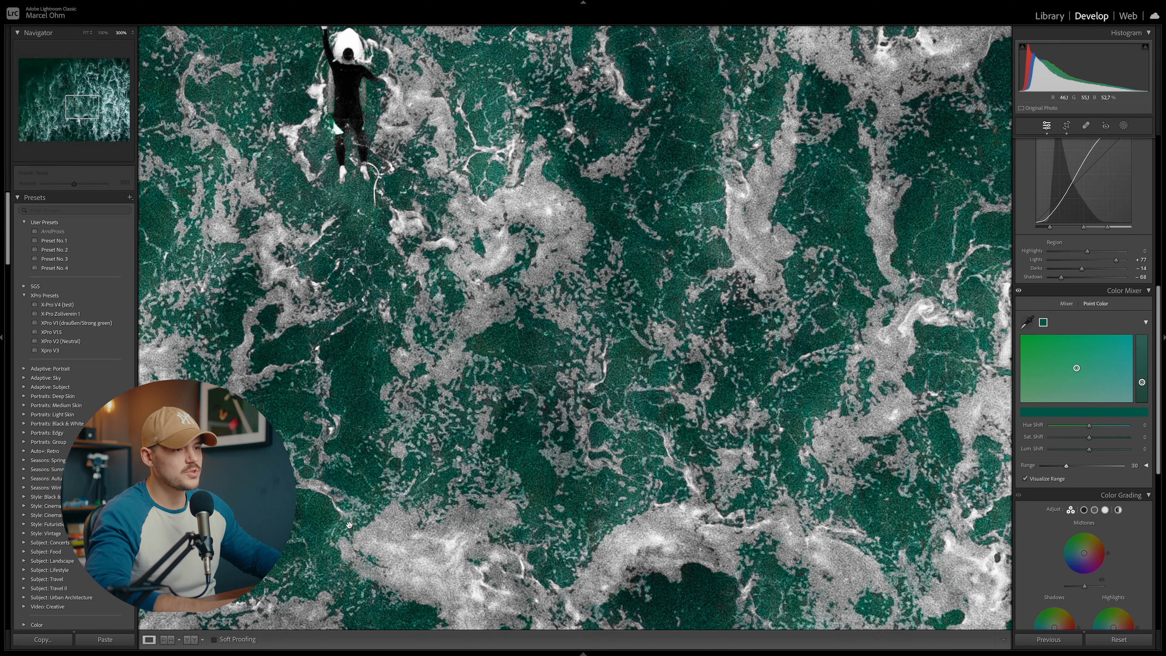
drag(627, 430, 625, 450)
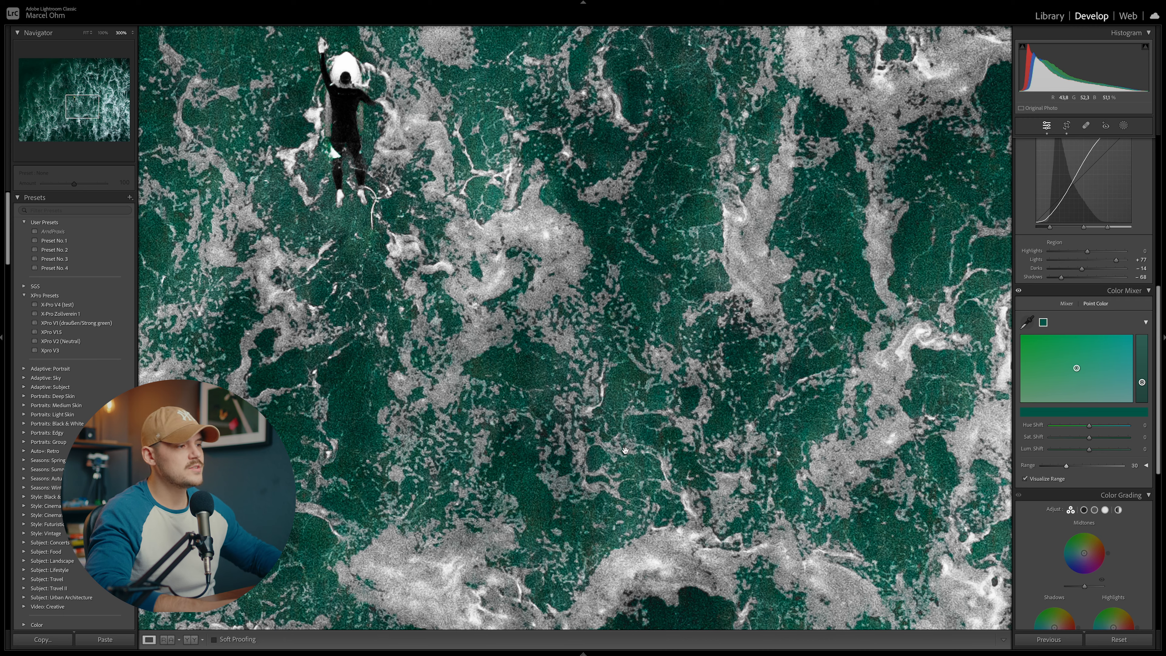
click(573, 320)
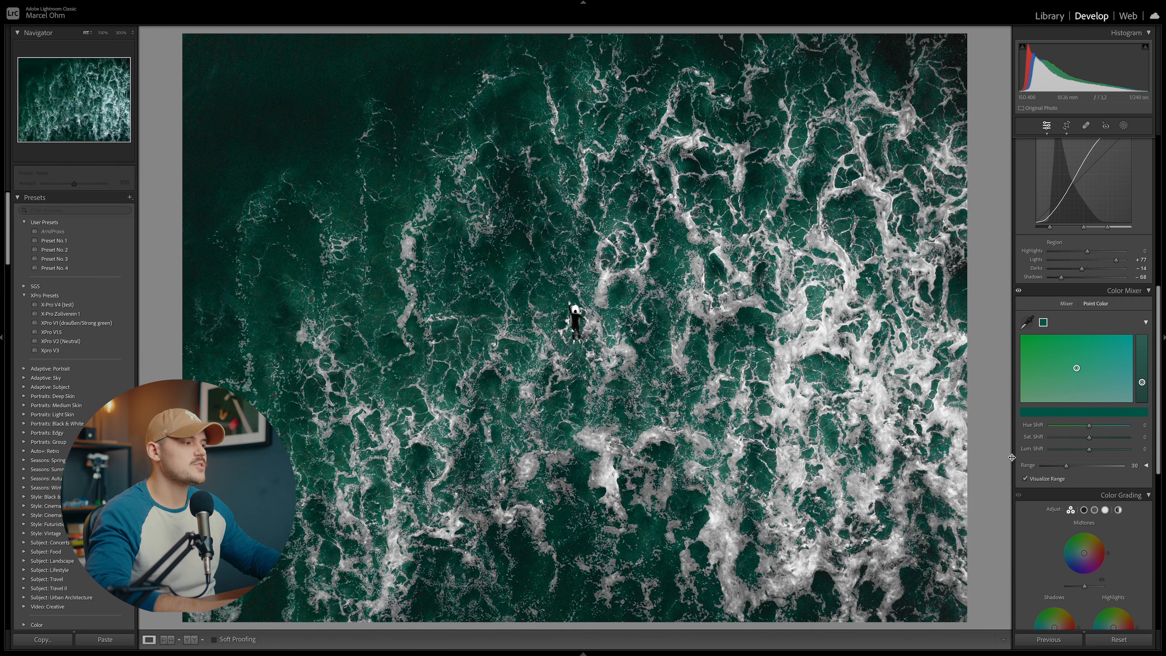
- Turn off the range visualization and set the teal point color's hue shift to +71, saturation shift to +13 and luminance shift to -7
click(1025, 479)
drag(1089, 428, 1116, 428)
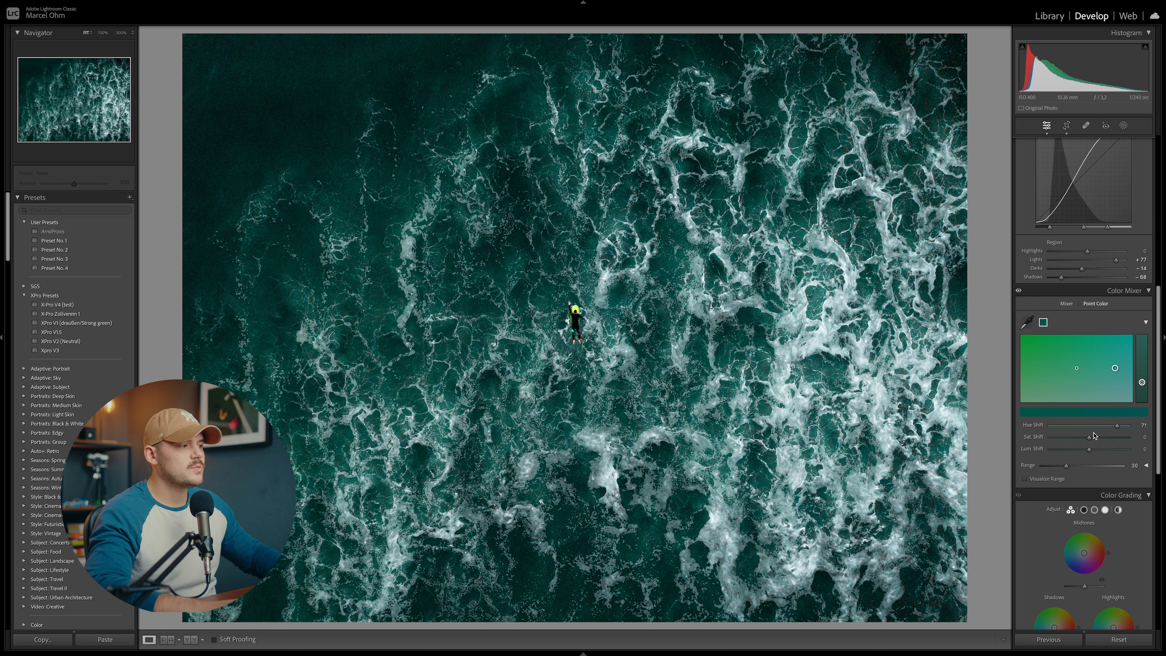
drag(1089, 437, 1094, 439)
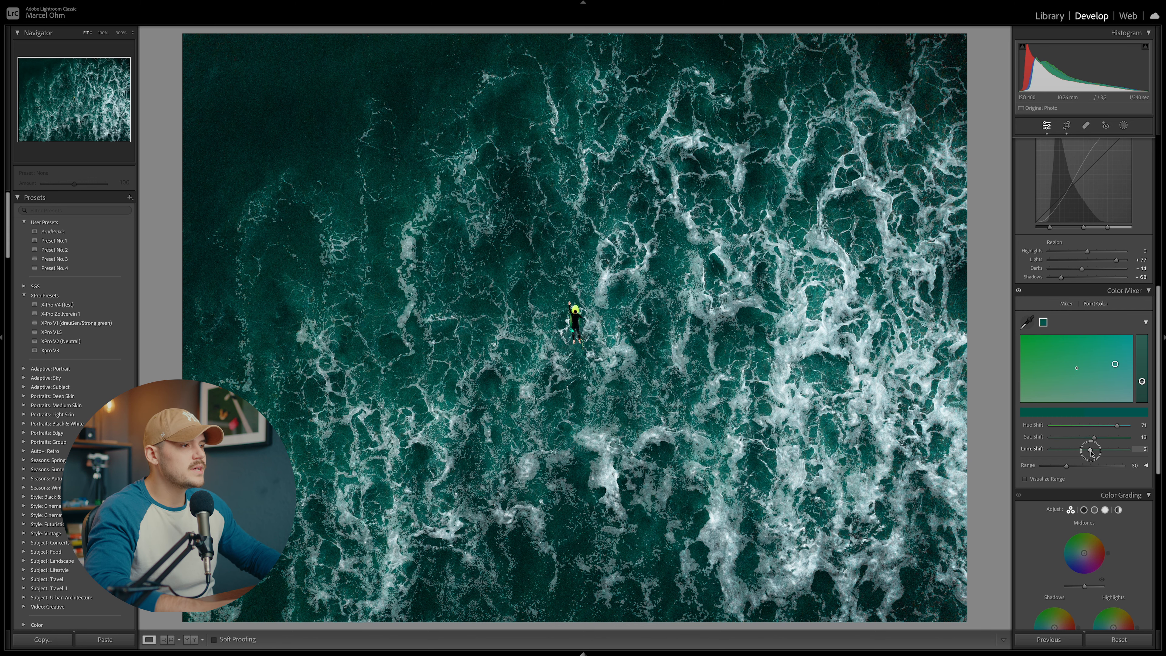
mouse_move(1092, 452)
mouse_down()
mouse_move(1100, 452)
mouse_move(1087, 451)
mouse_up()
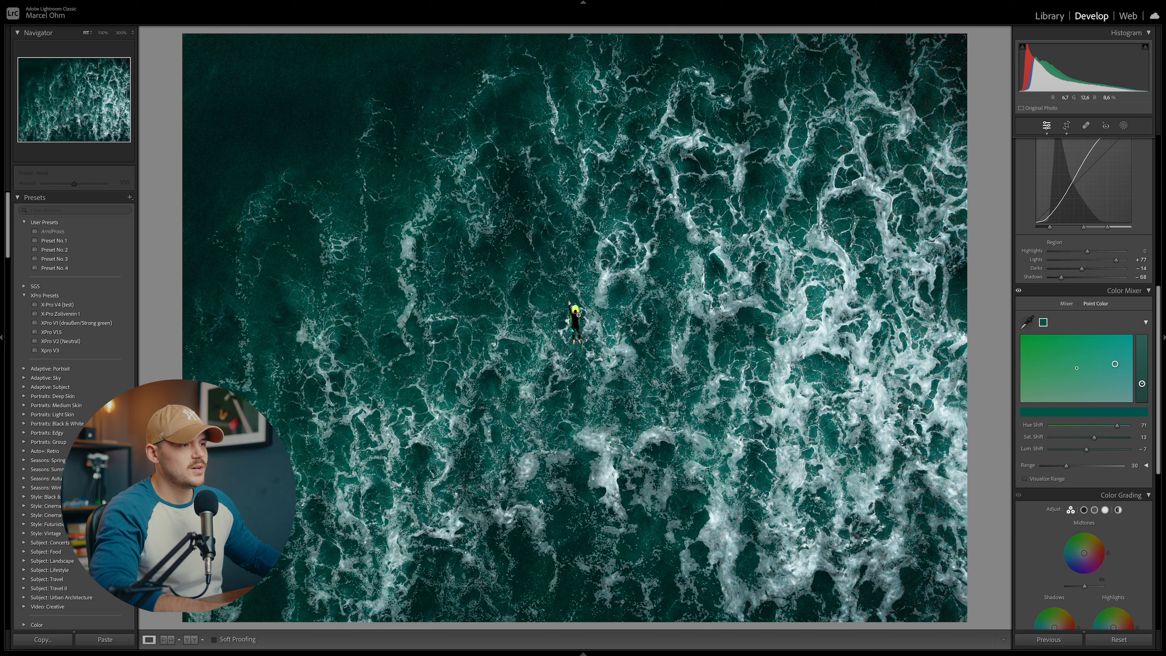
- Sample the yellow-green surfboard as a second point color, set its hue shift to -80, and check it in the full and close-up views
click(578, 315)
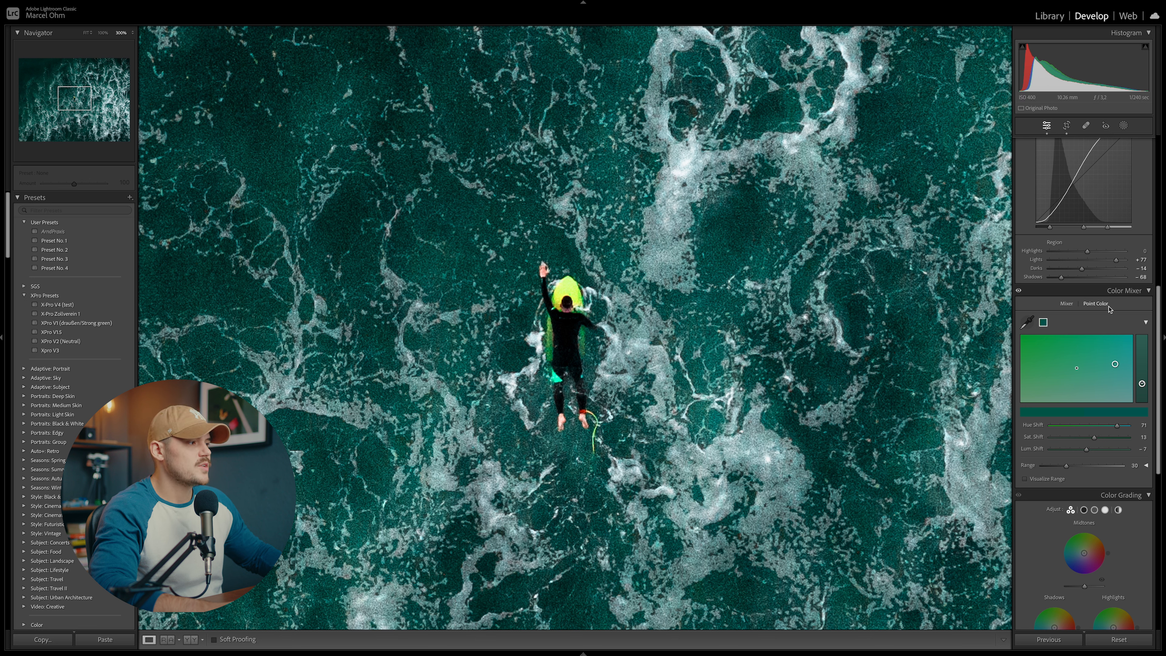
click(1027, 323)
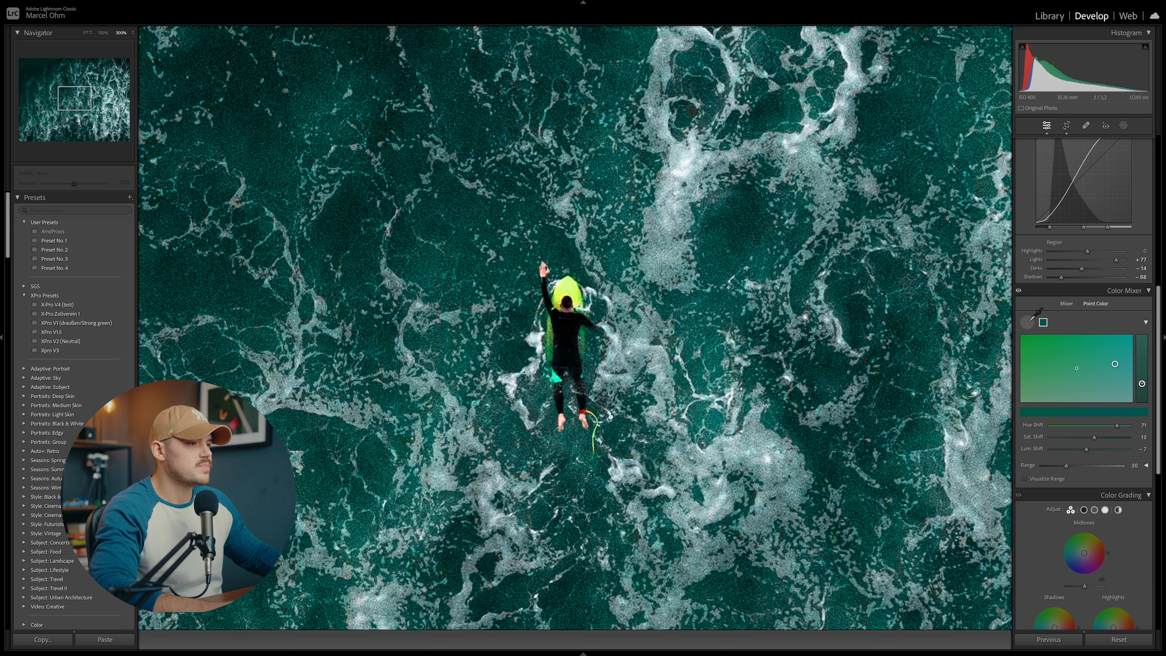
click(568, 288)
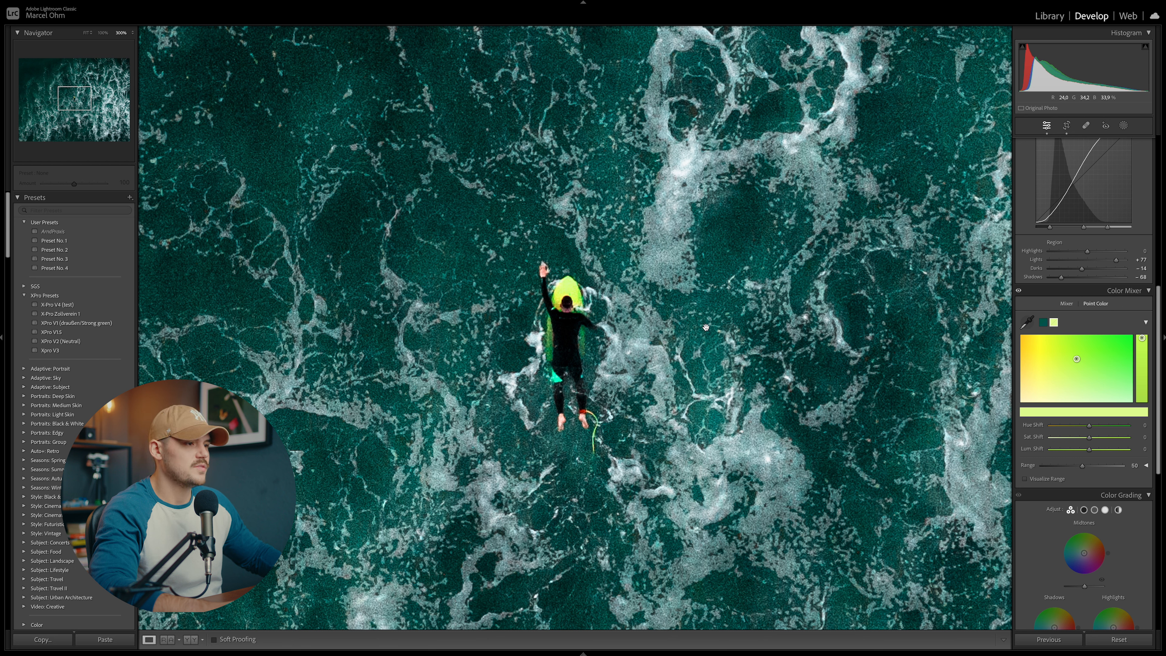
drag(1091, 427, 1058, 427)
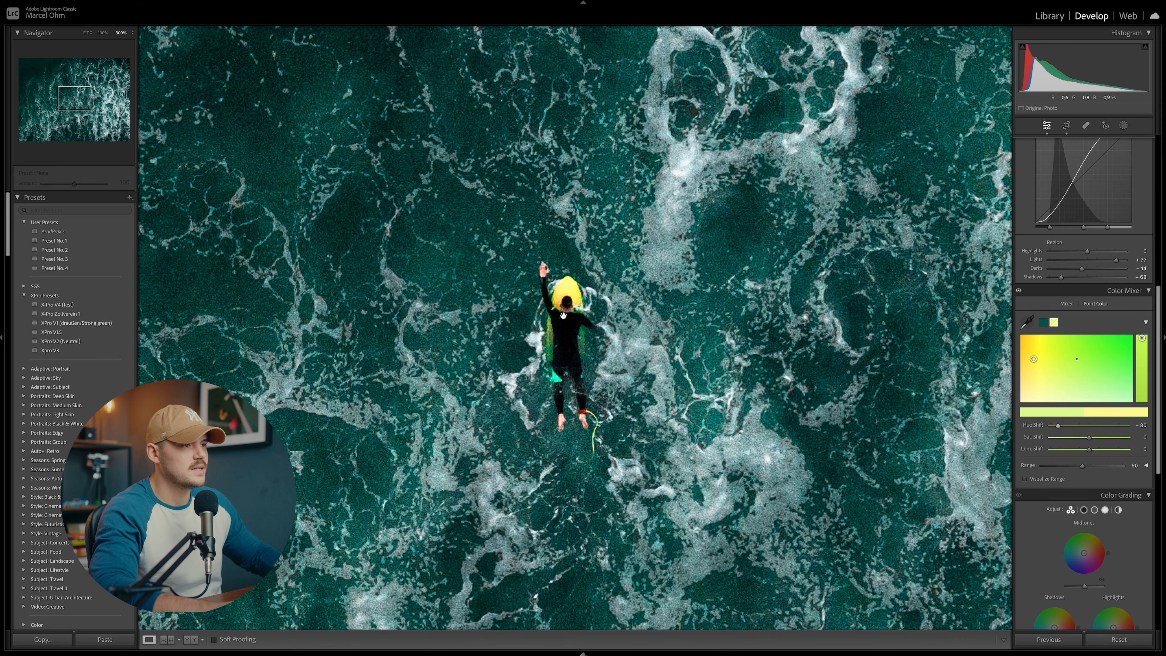
click(563, 315)
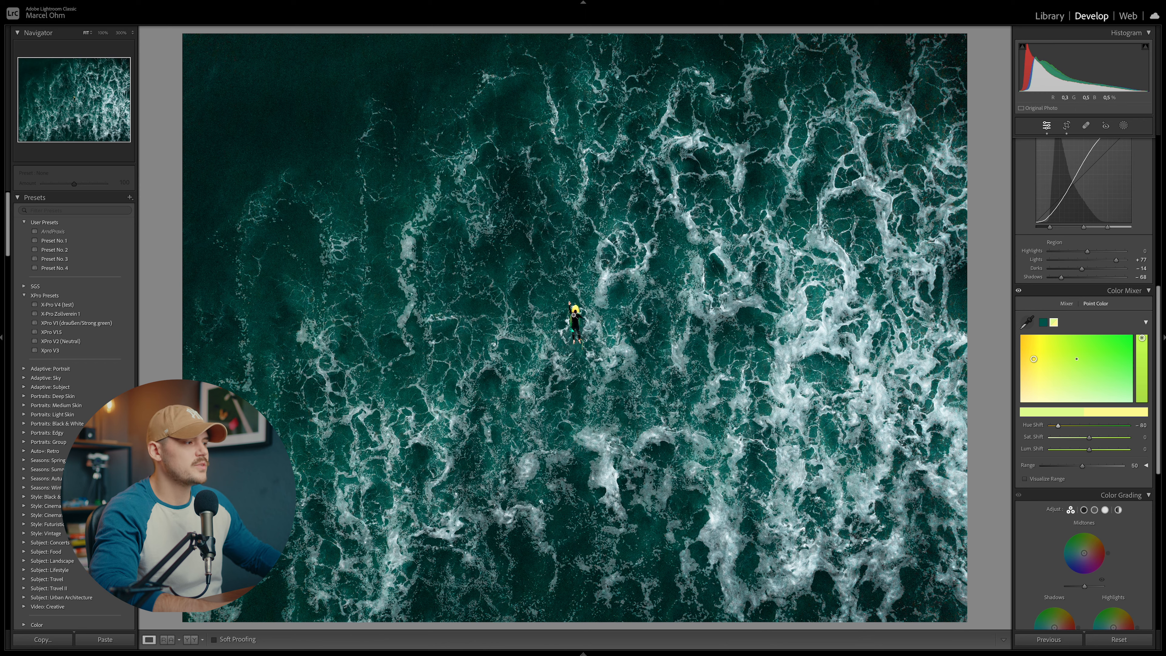
click(565, 325)
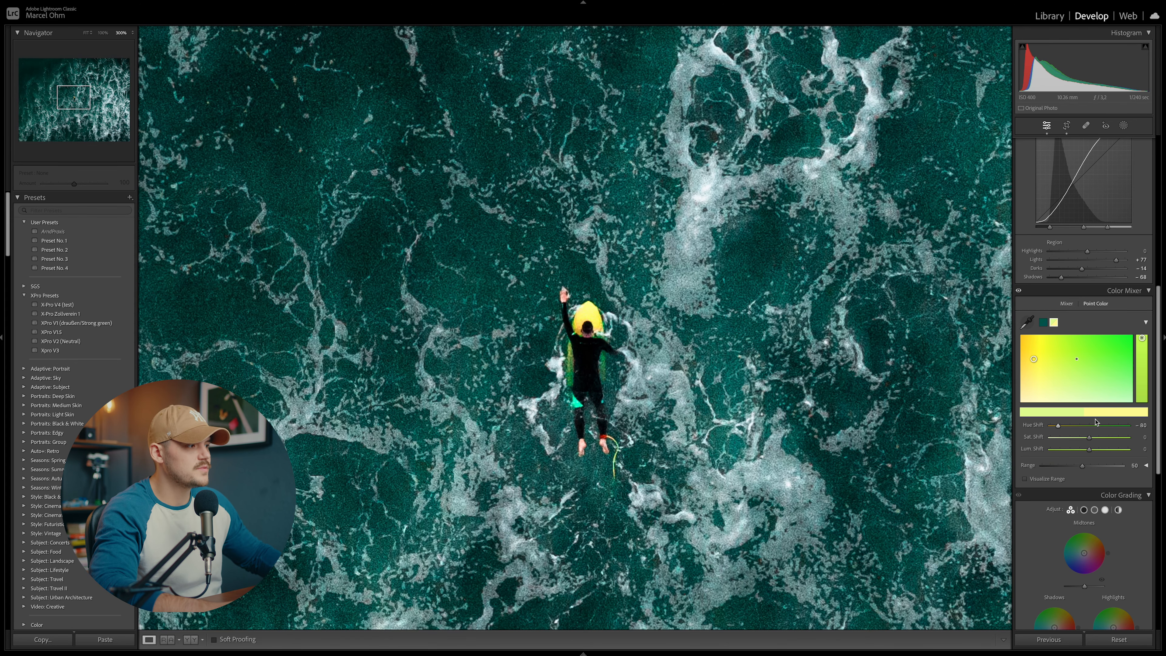
- Raise the surfboard point color's saturation shift to +38 and disable the color mixer adjustments to compare the full photo
drag(1089, 439, 1102, 439)
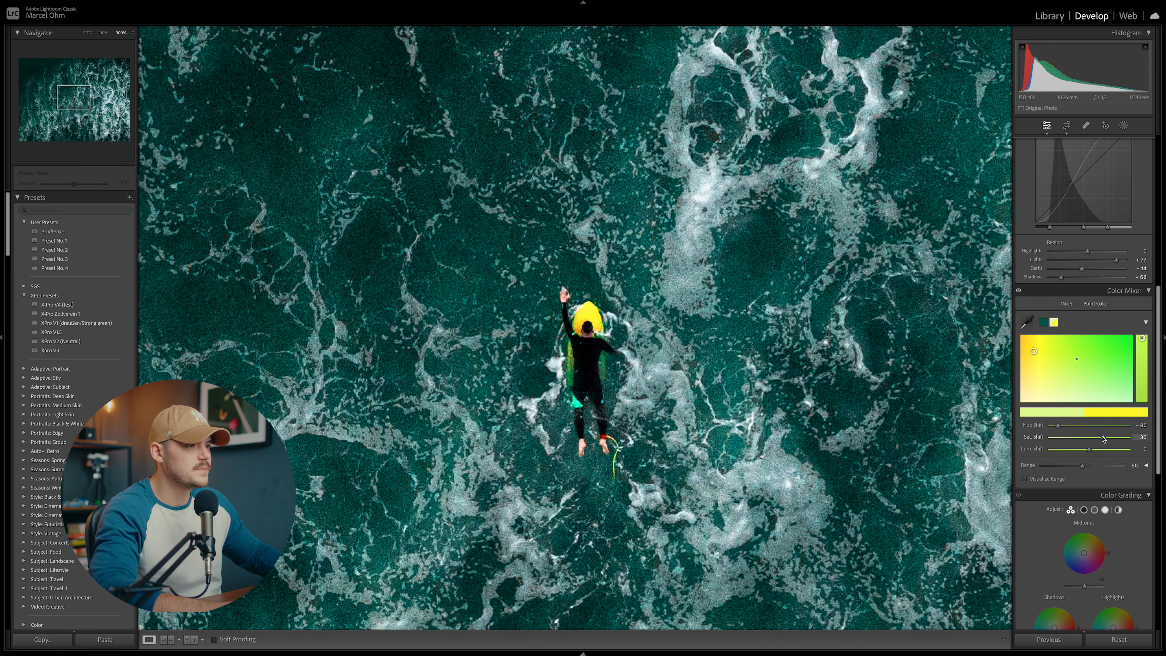
click(586, 323)
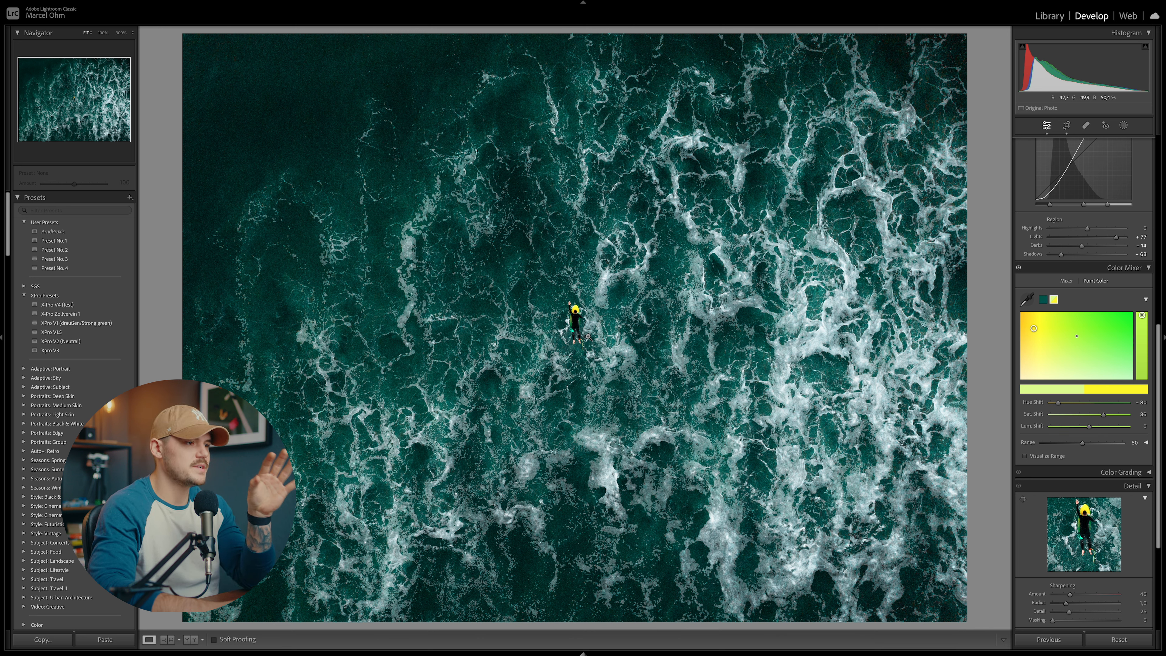
scroll(1042, 299, up, 1)
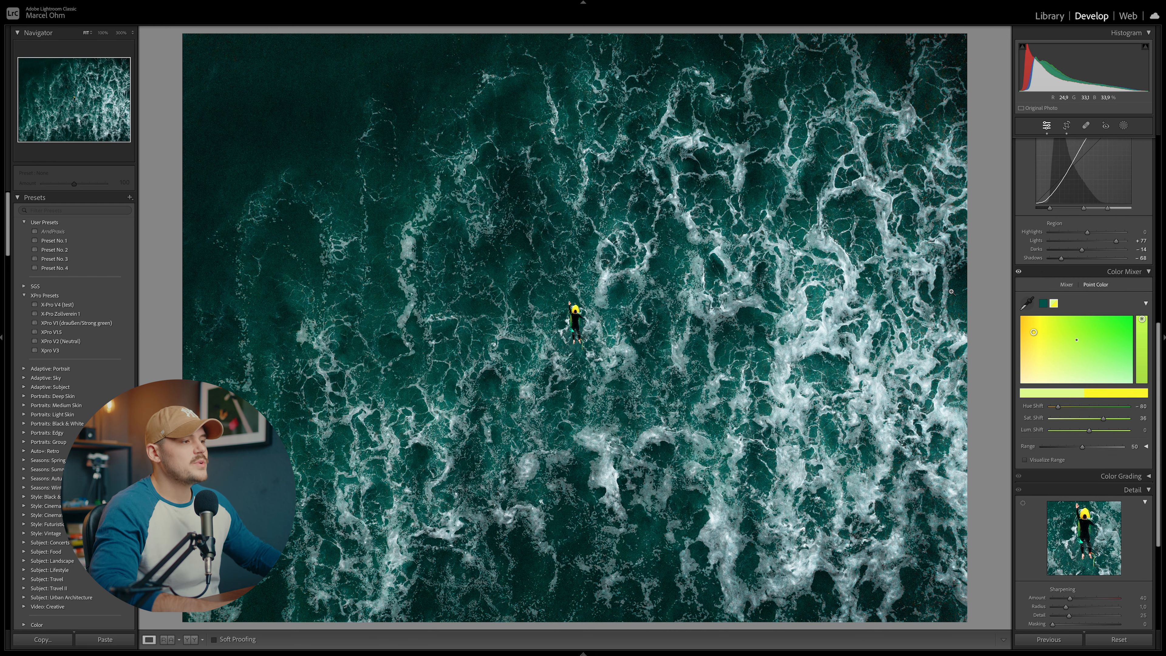
click(1018, 270)
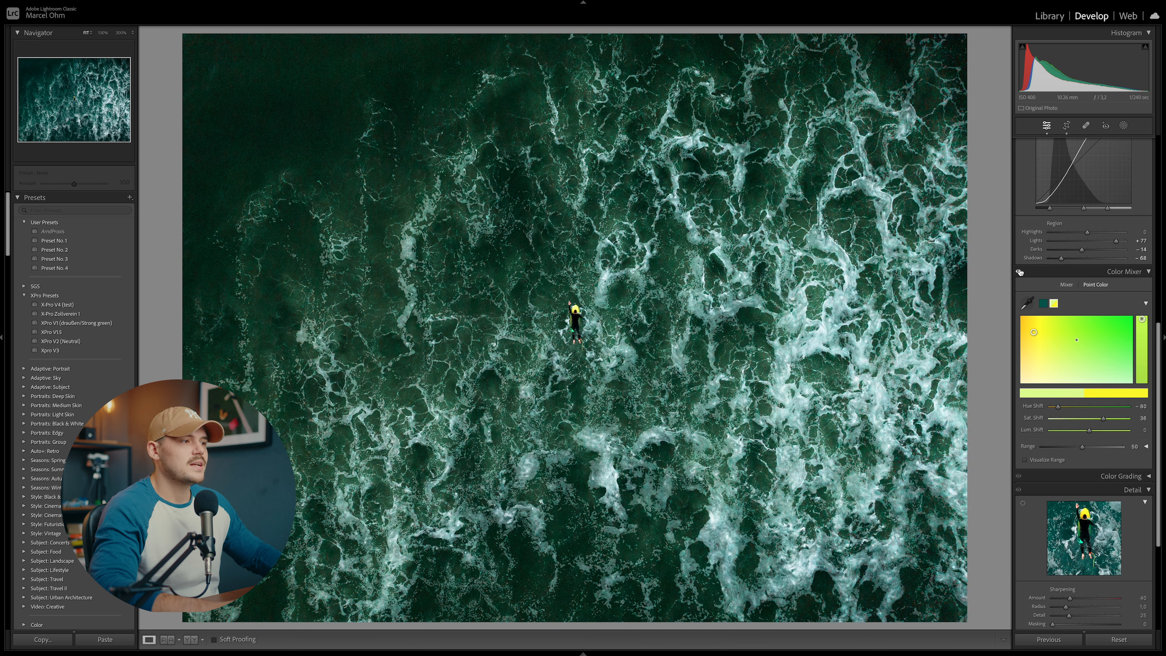
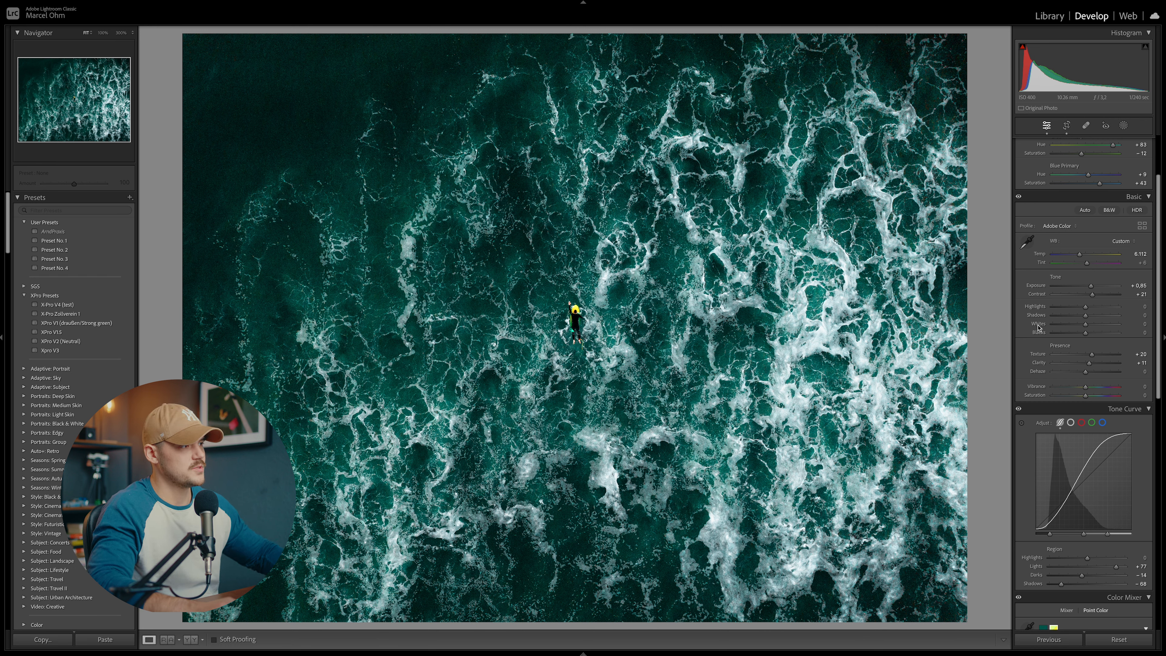
- Compare the edited photo with its unedited original twice
key(backslash)
key(backslash)
key(backslash)
key(backslash)
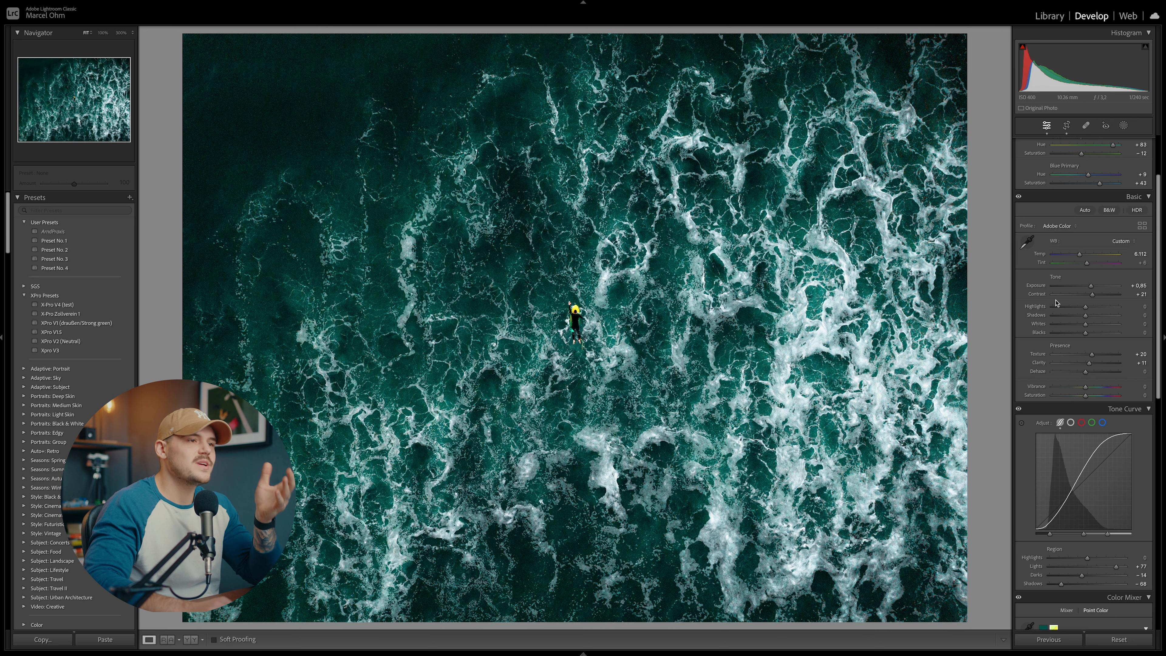
- Cool the white balance slightly by setting the temperature to 5859
scroll(1019, 399, up, 2)
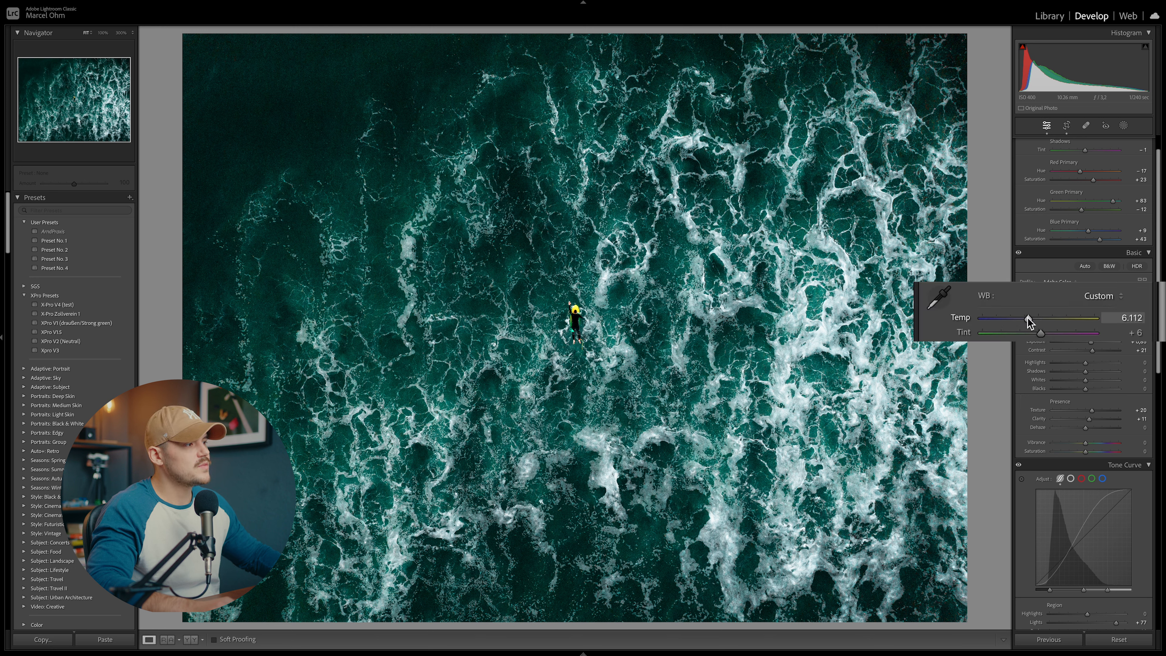
click(1027, 318)
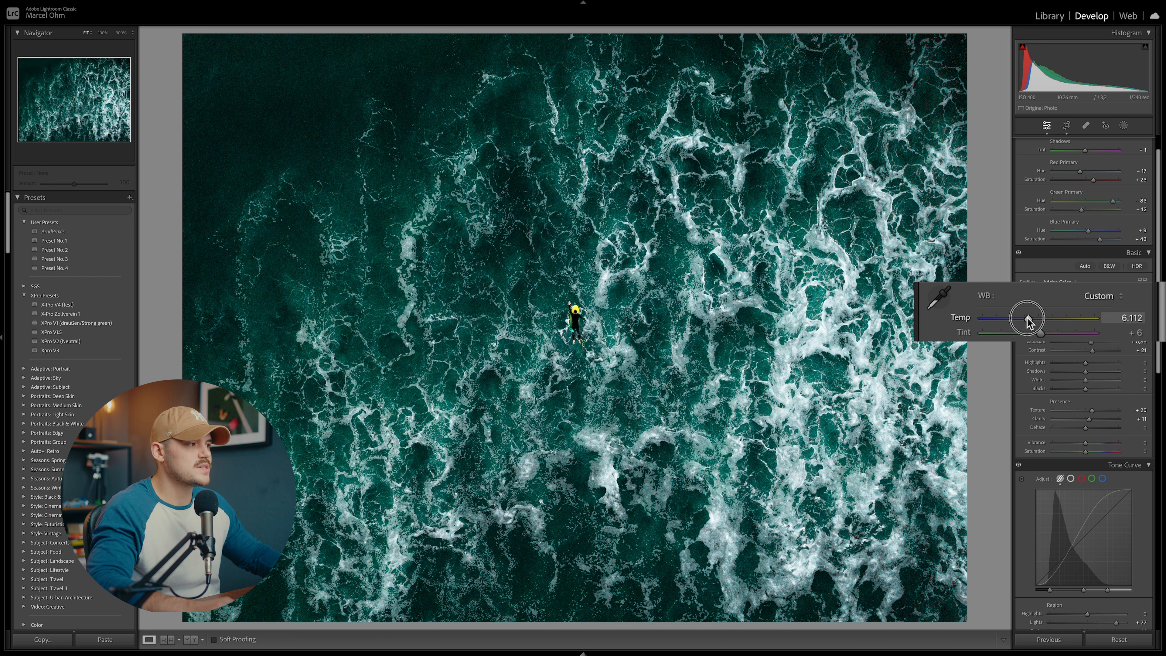
drag(1027, 318, 1025, 318)
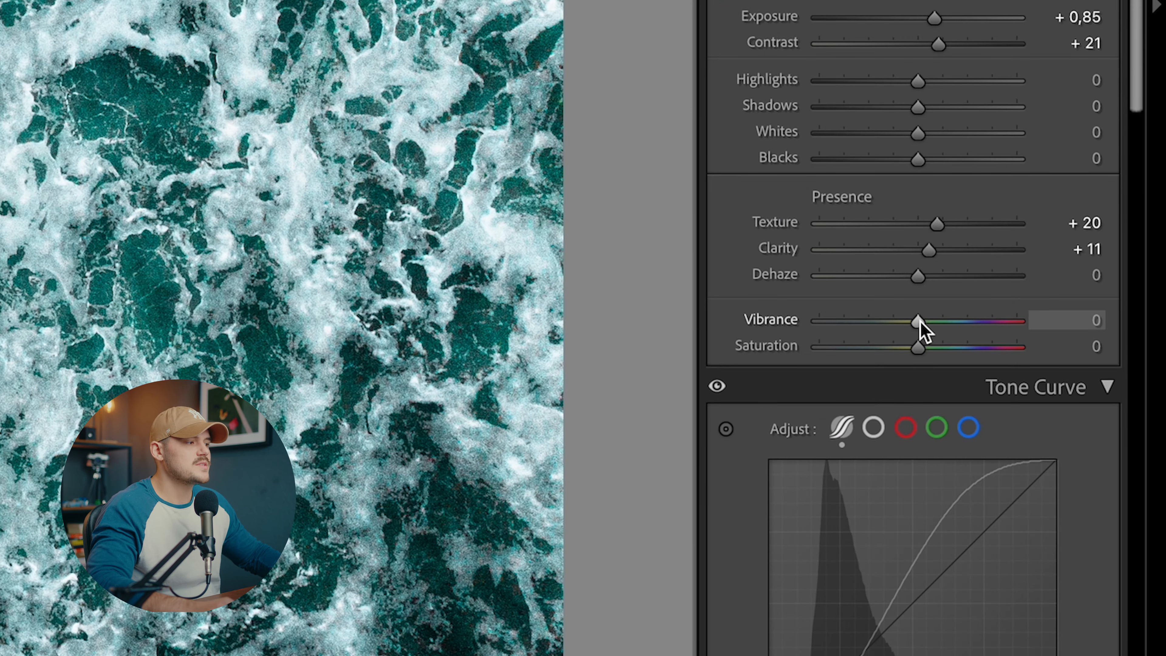
- Try raising the vibrance to +32, and return it to 0
drag(919, 321, 949, 327)
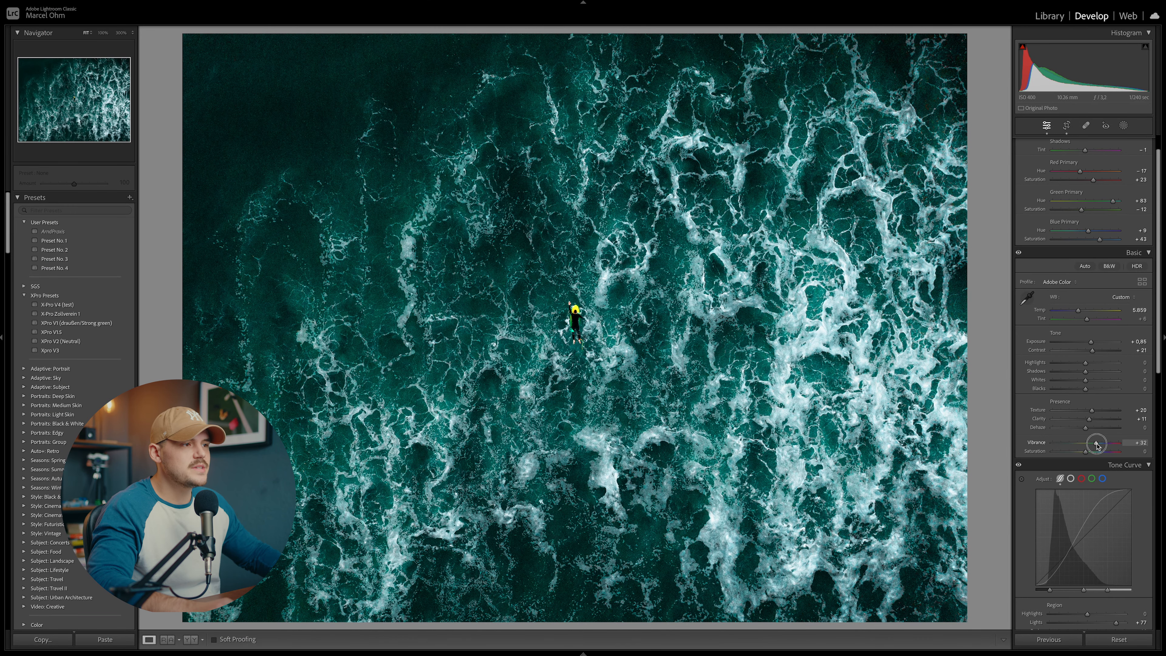
drag(1096, 445, 1096, 445)
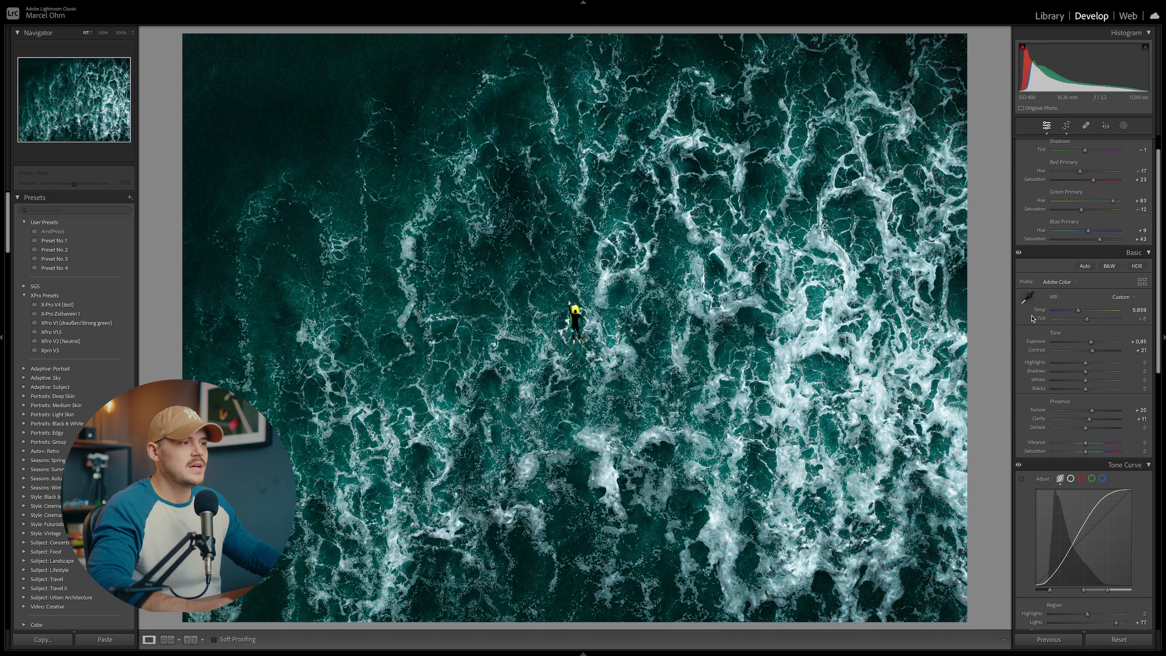
- Shift the calibration's blue primary to saturation +67 and hue +11
scroll(1036, 407, up, 1)
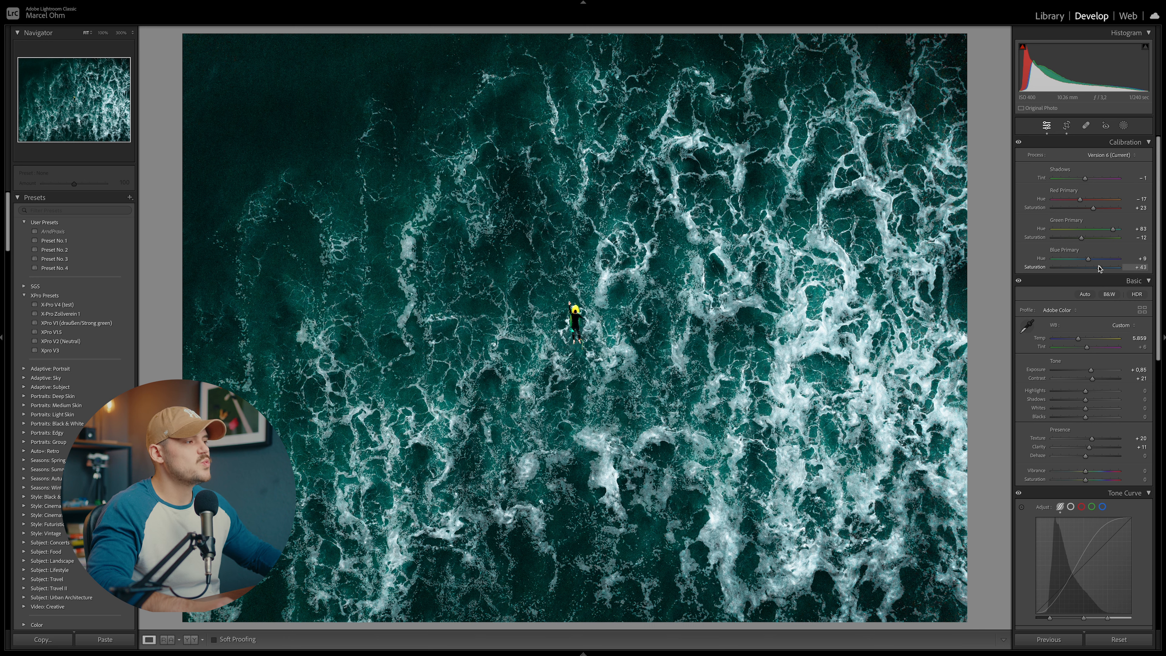
drag(1098, 267, 1107, 268)
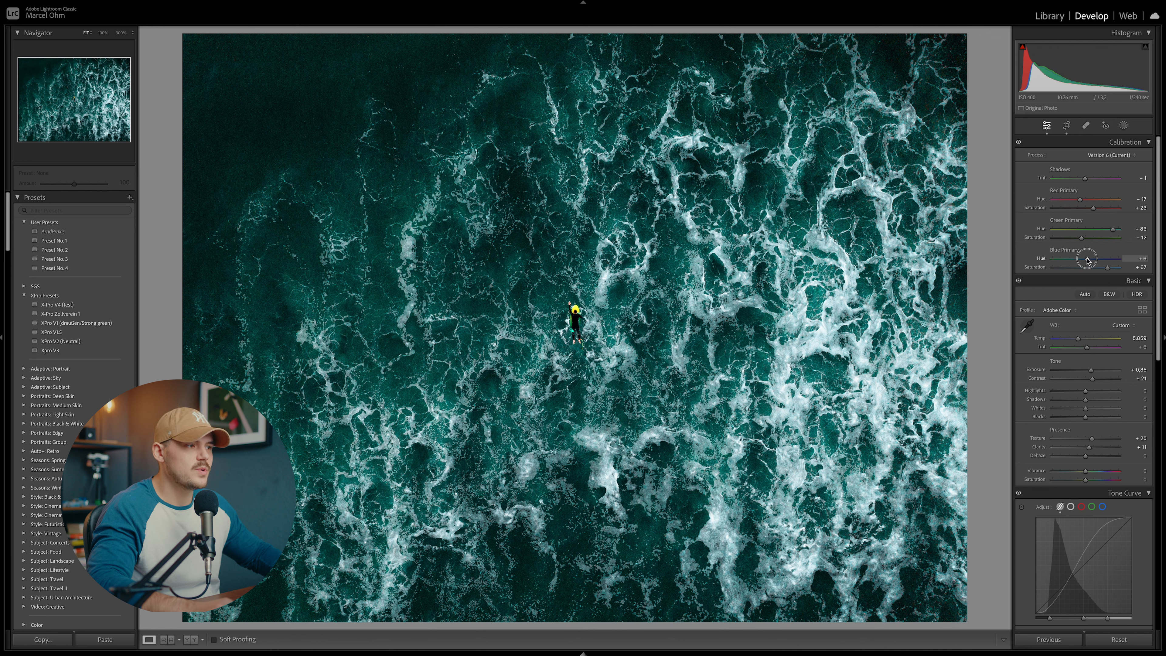
mouse_move(1084, 259)
mouse_down()
mouse_move(1075, 259)
mouse_move(1090, 258)
mouse_up()
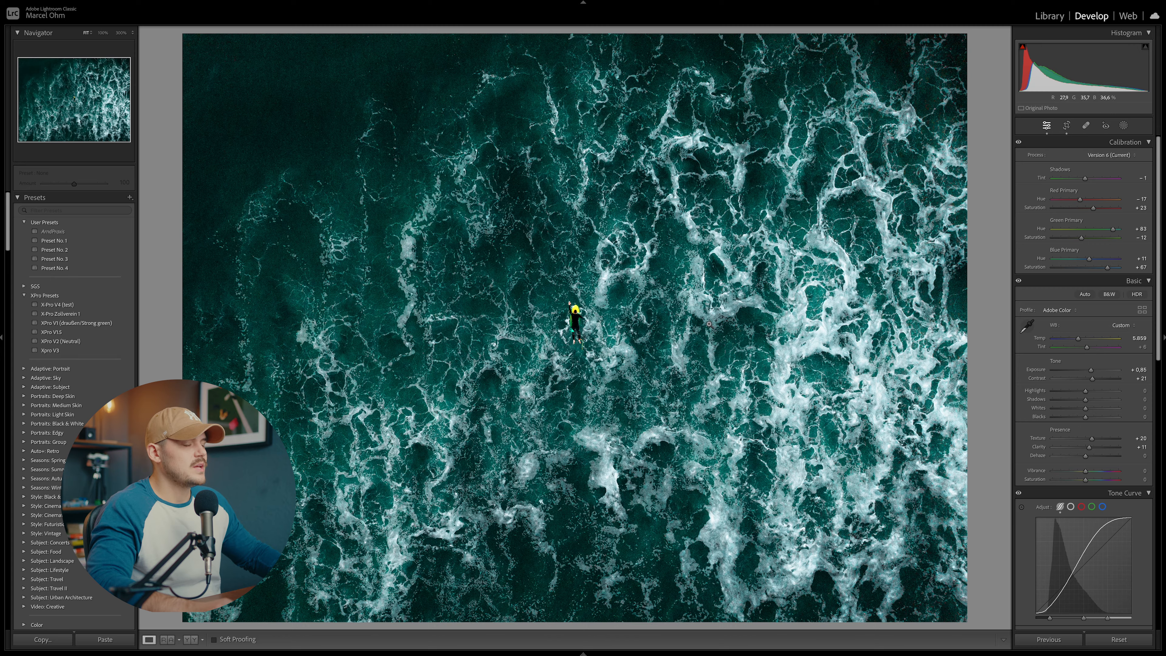
click(810, 346)
drag(835, 322, 766, 338)
click(763, 345)
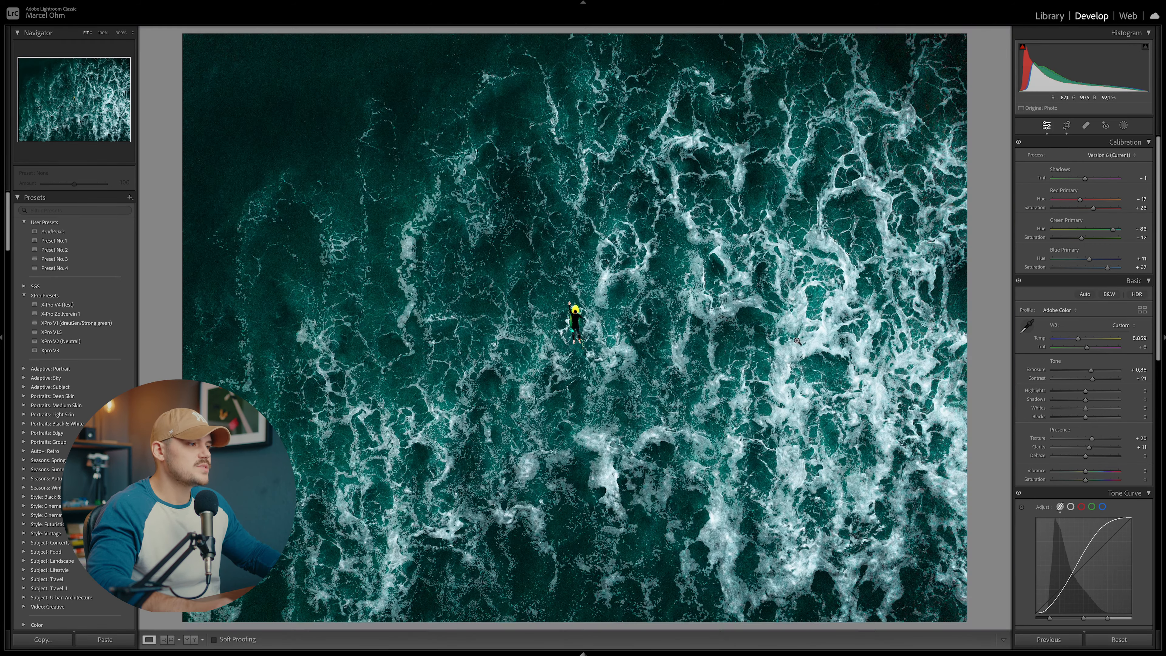
- Tint the photo's highlights warm orange in color grading, with hue 37
drag(1161, 218, 1160, 450)
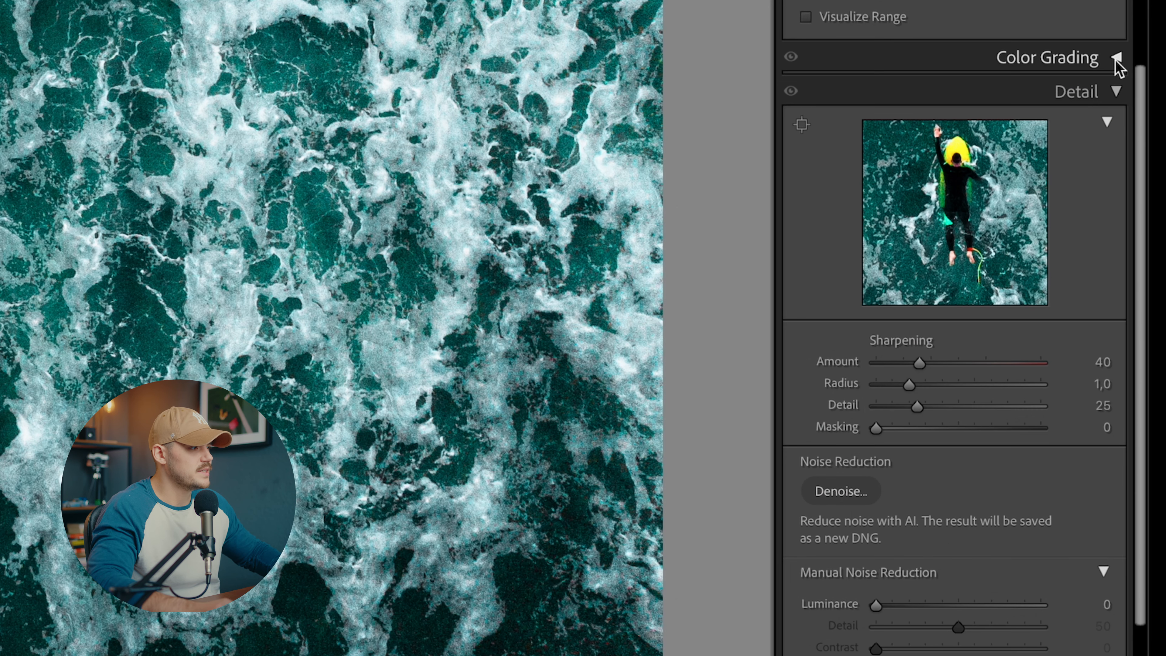
click(1117, 62)
click(1006, 94)
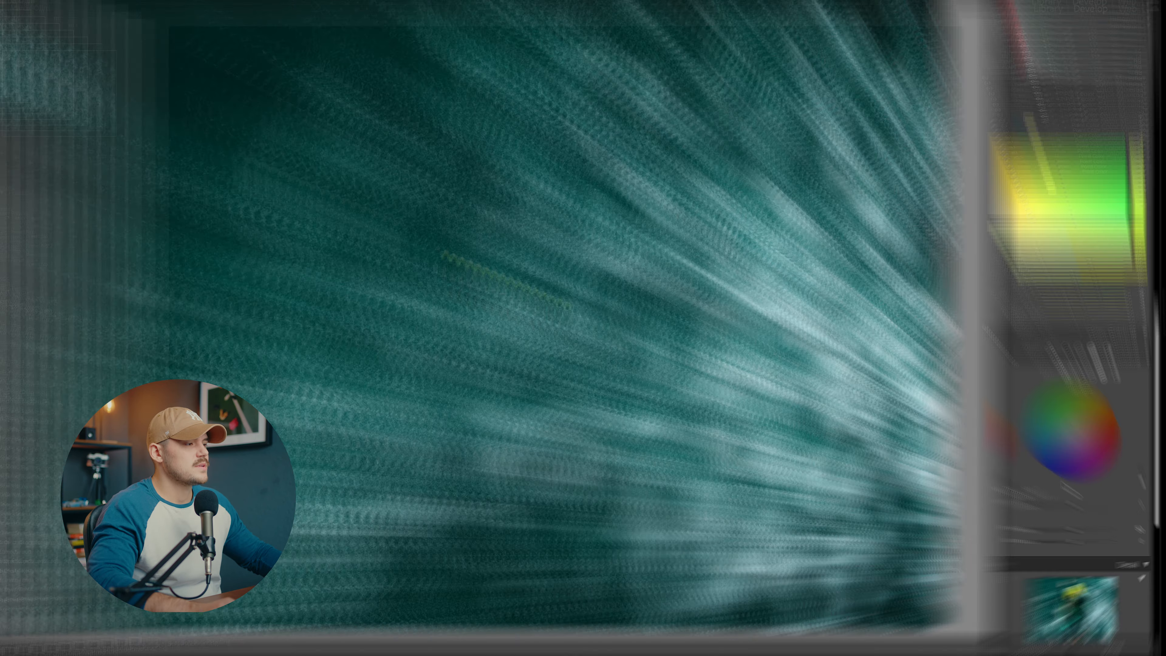
drag(1034, 500, 1080, 494)
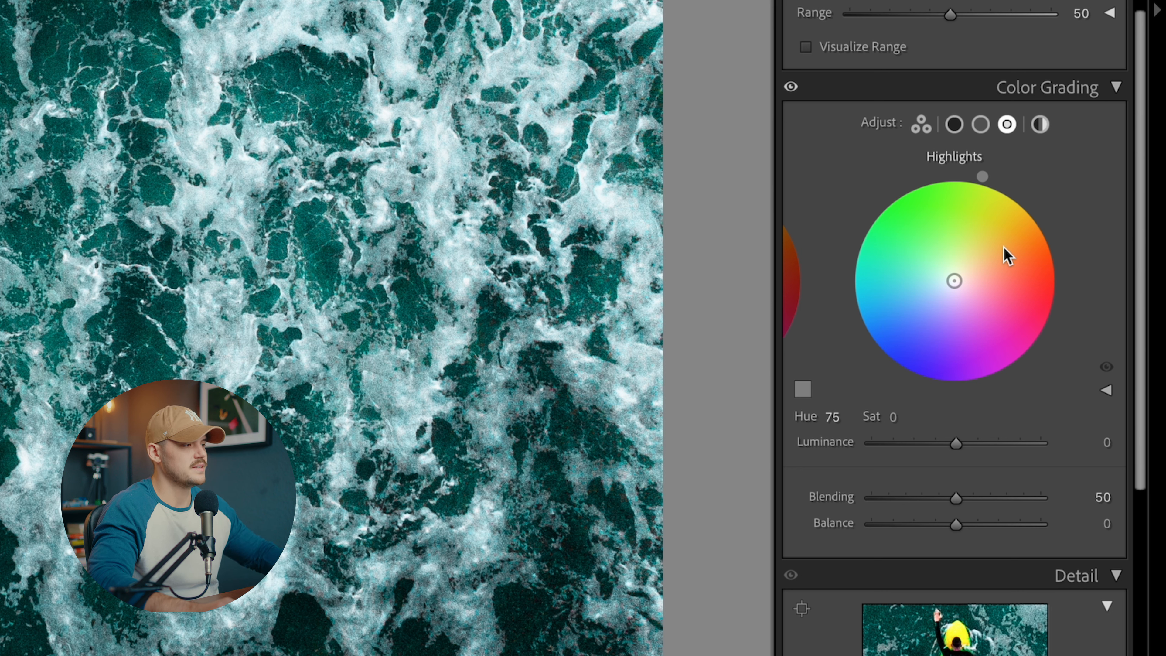
mouse_move(1005, 253)
mouse_down()
mouse_move(989, 240)
mouse_move(985, 259)
mouse_up()
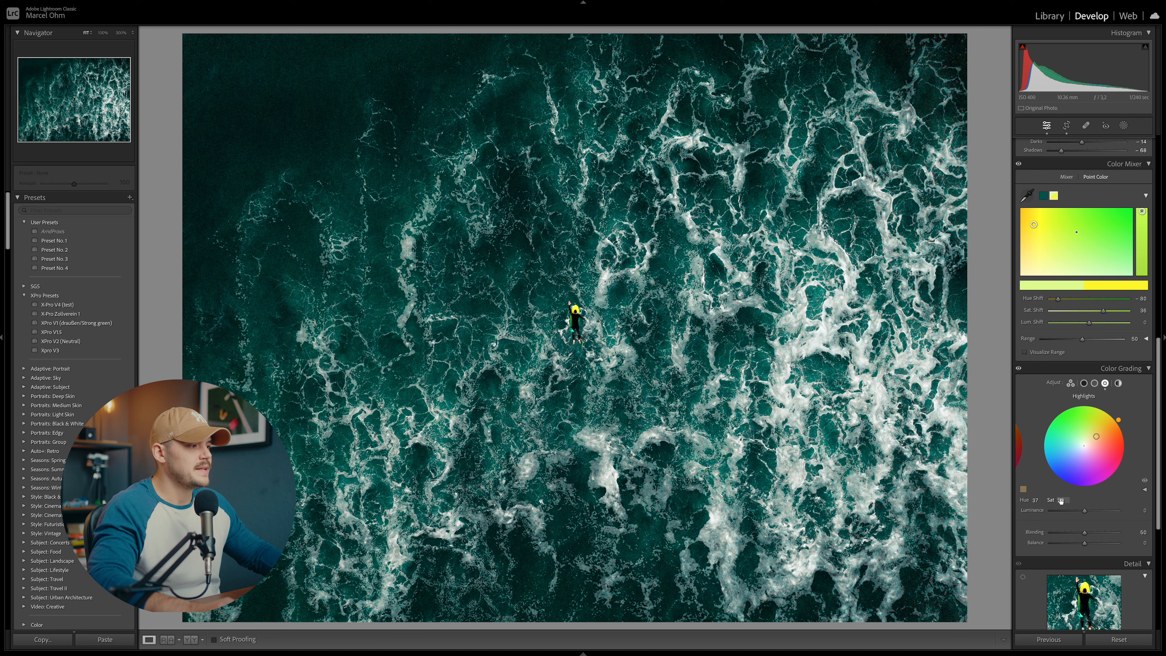
- Reset the highlights' color grading saturation to 0 for comparison and settle it at 21
click(897, 417)
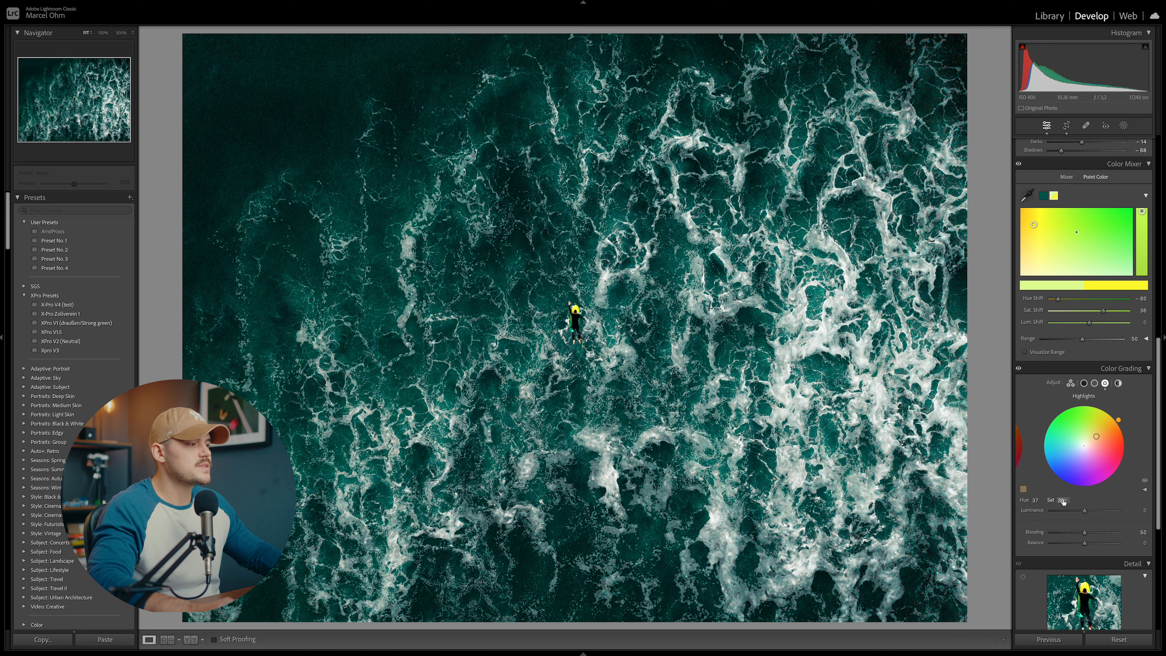
key(BackSpace)
text(0)
key(Return)
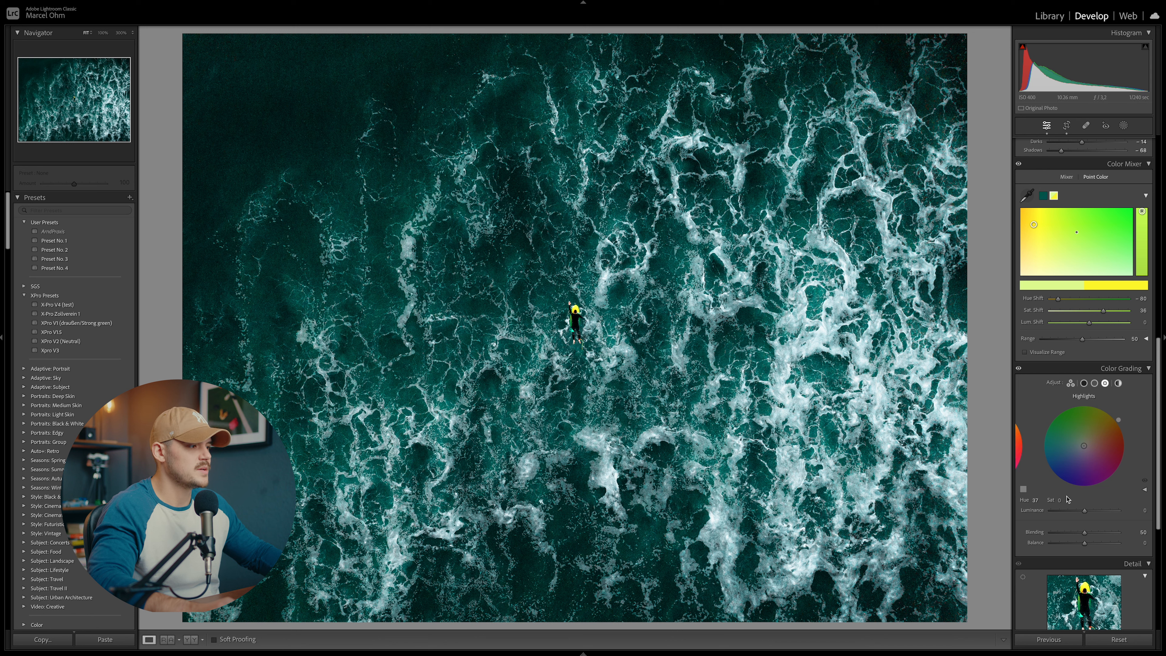
click(1060, 501)
text(3)
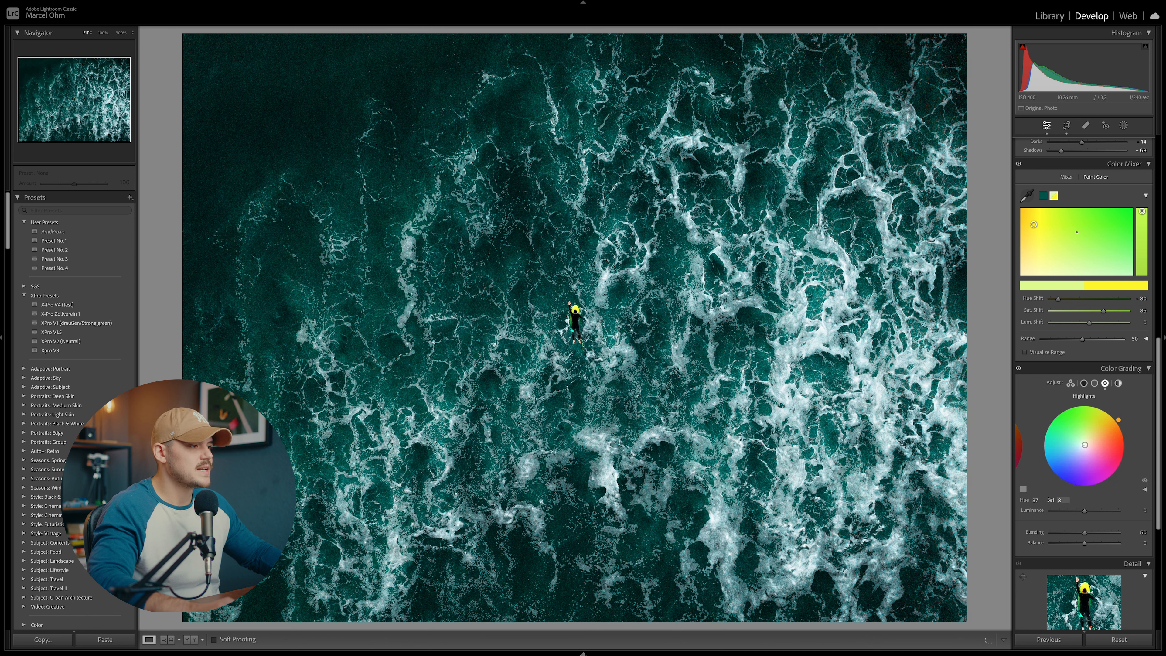
drag(1070, 500, 1067, 500)
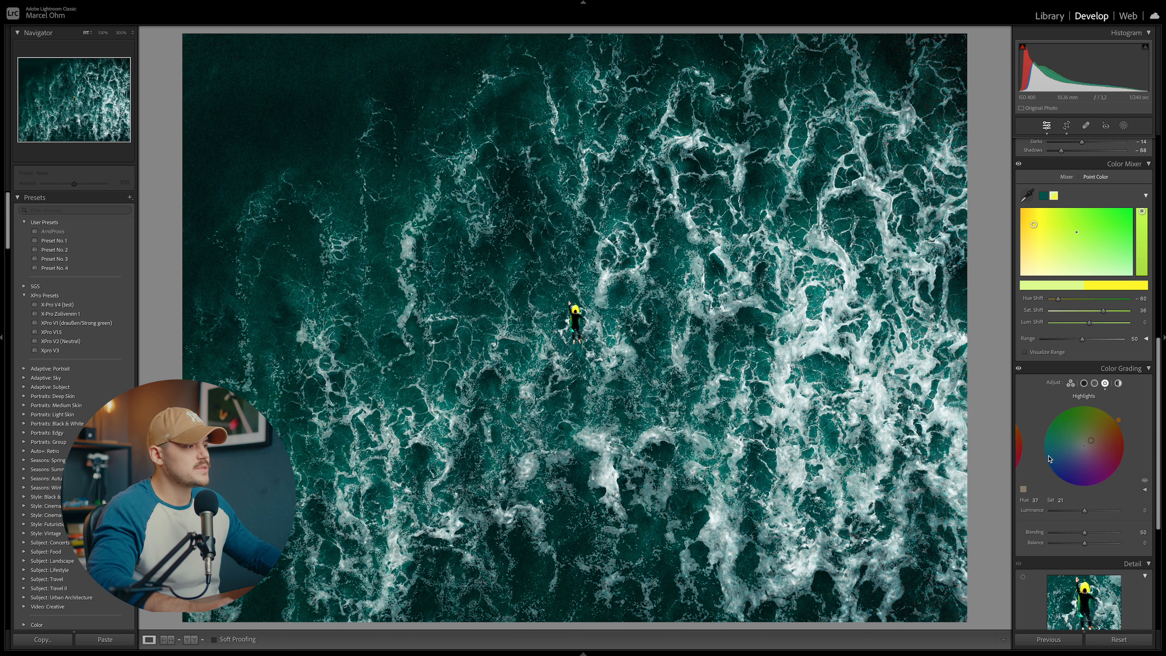
- Compare the photo with and without its color grading, and twice with the unedited original
click(1018, 369)
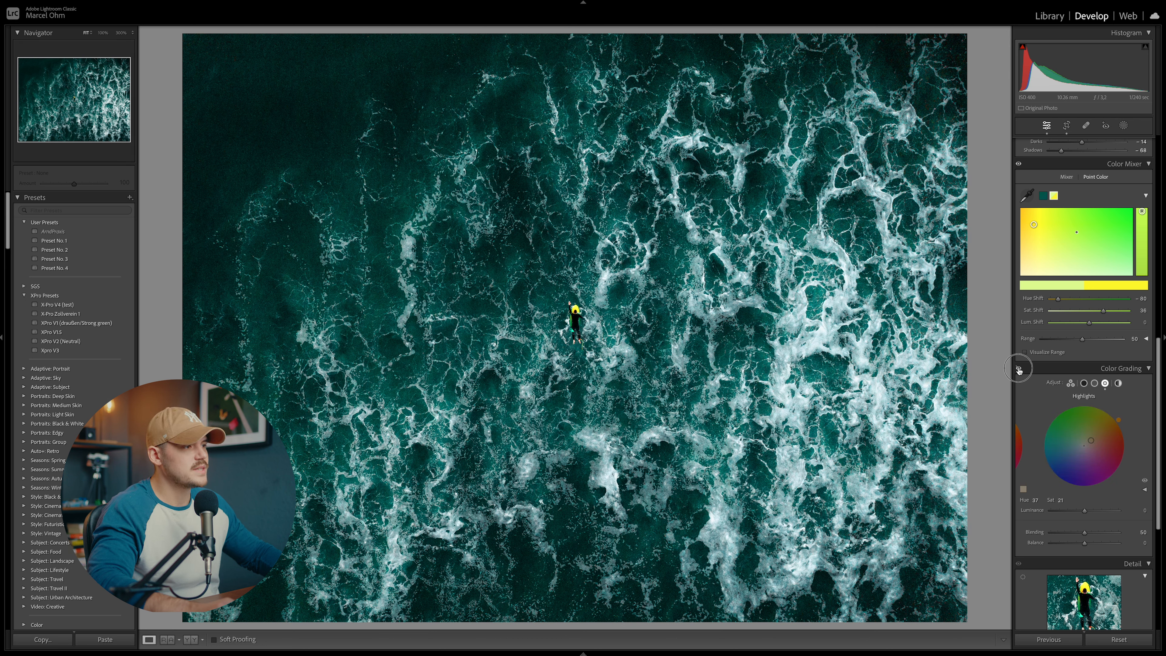
click(1018, 370)
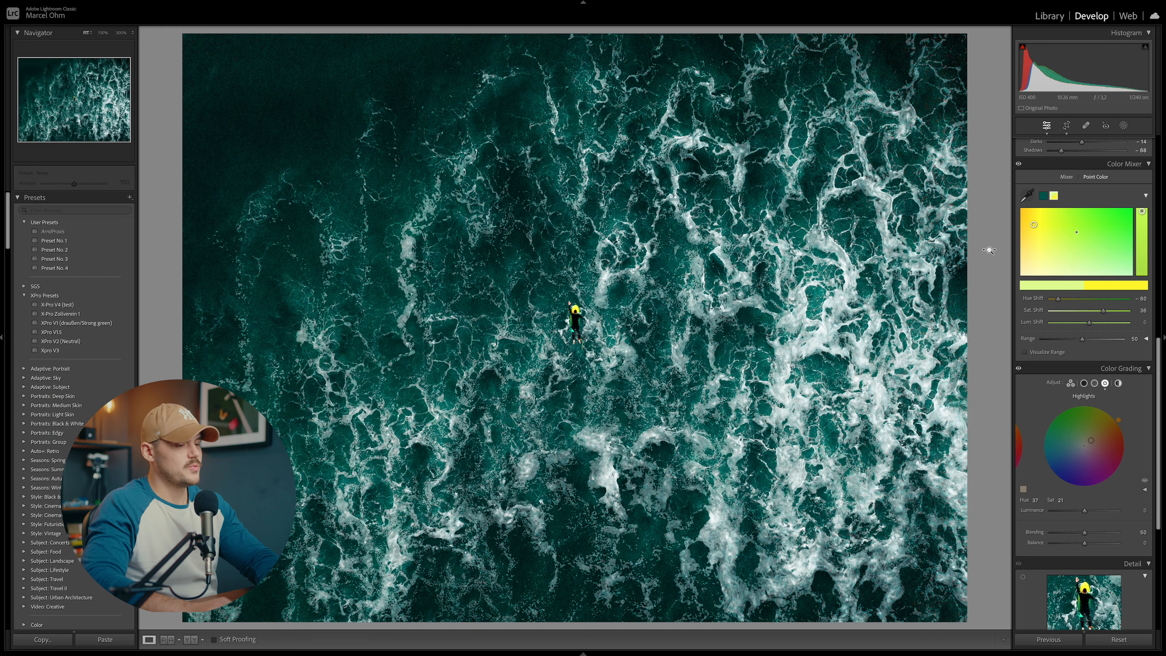
key(backslash)
key(backslash)
key(backslash)
key(backslash)
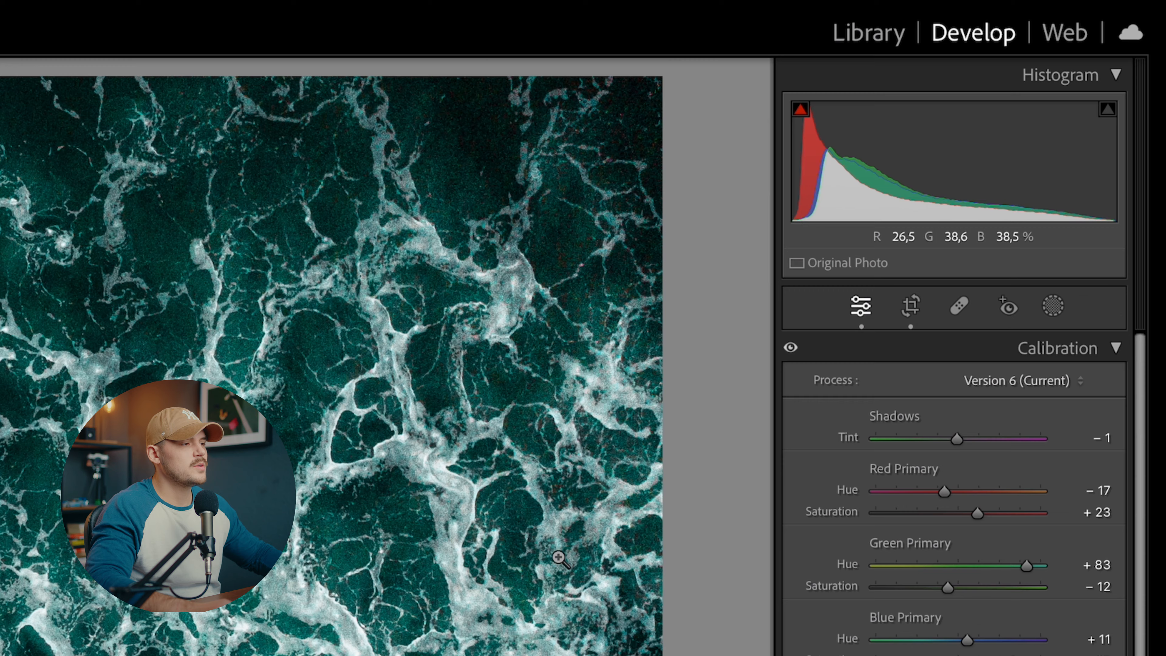
- Add a linear gradient mask fading from the photo's right edge toward its lower left, with exposure 0.19
click(1053, 306)
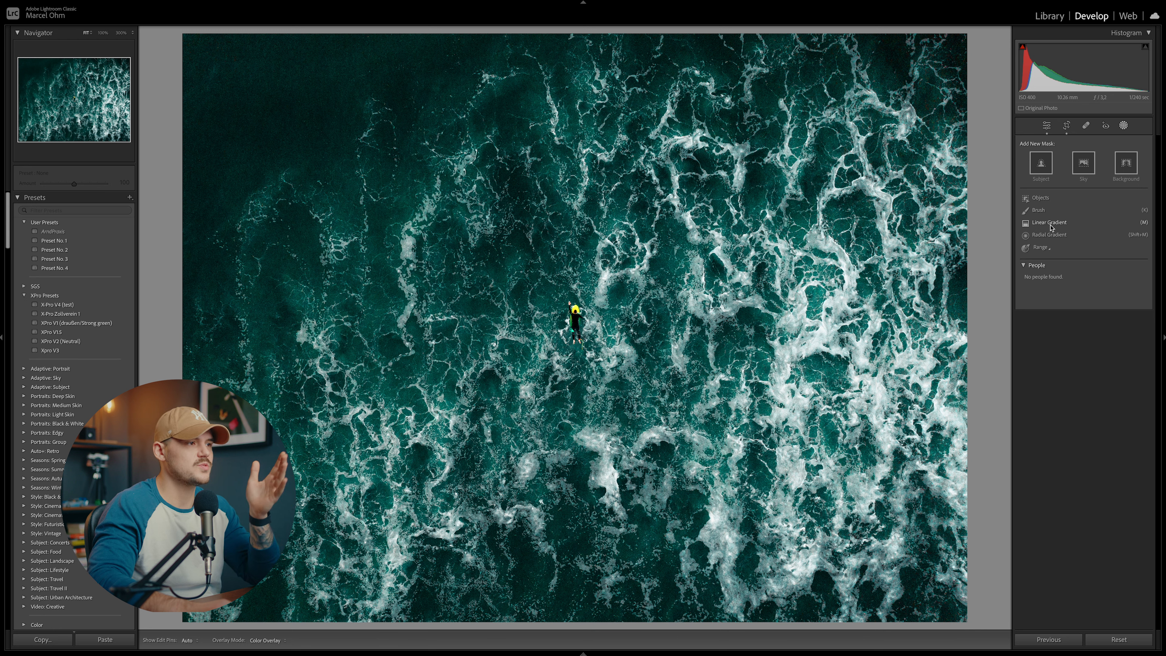
click(1050, 223)
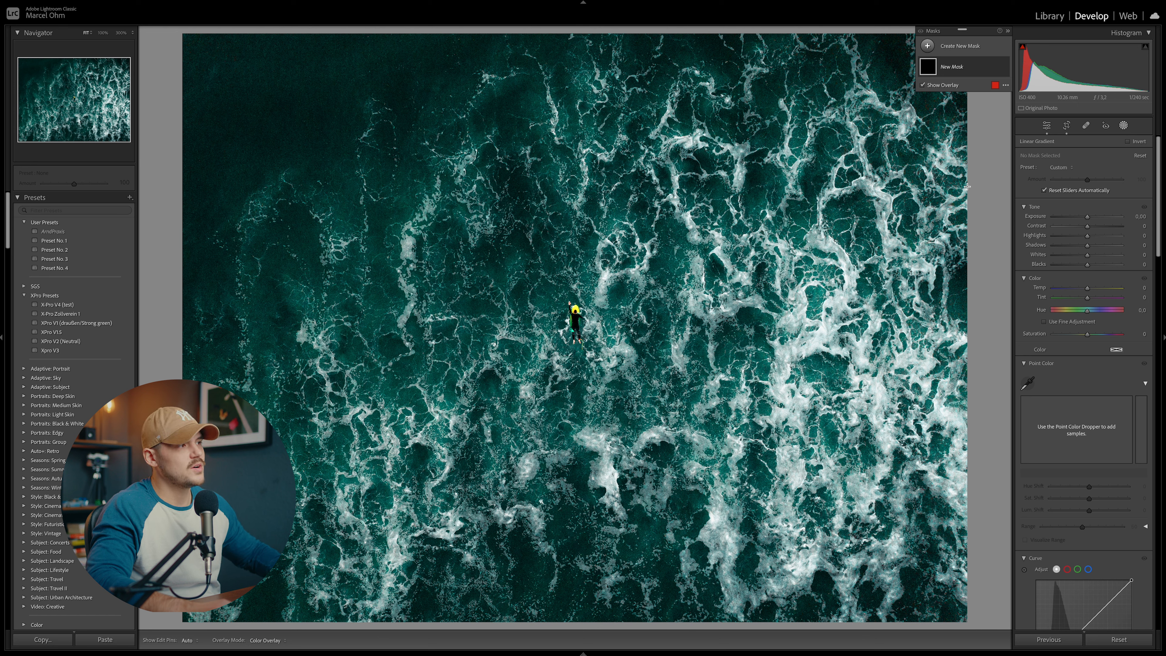
drag(967, 186, 292, 435)
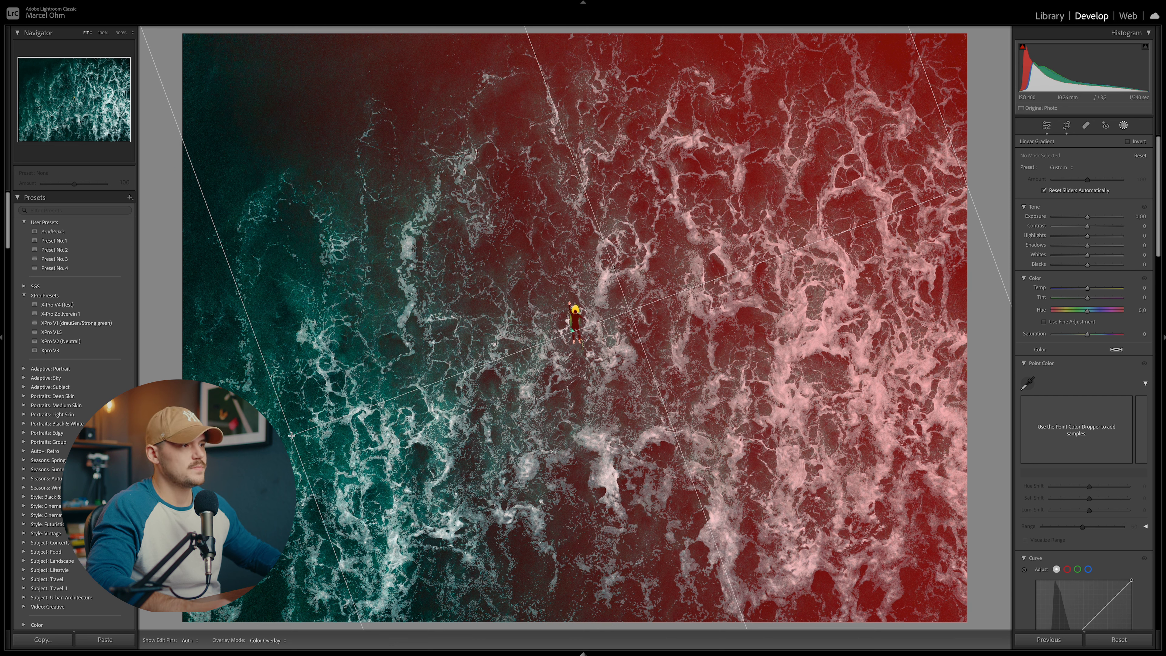
drag(1089, 221, 1092, 221)
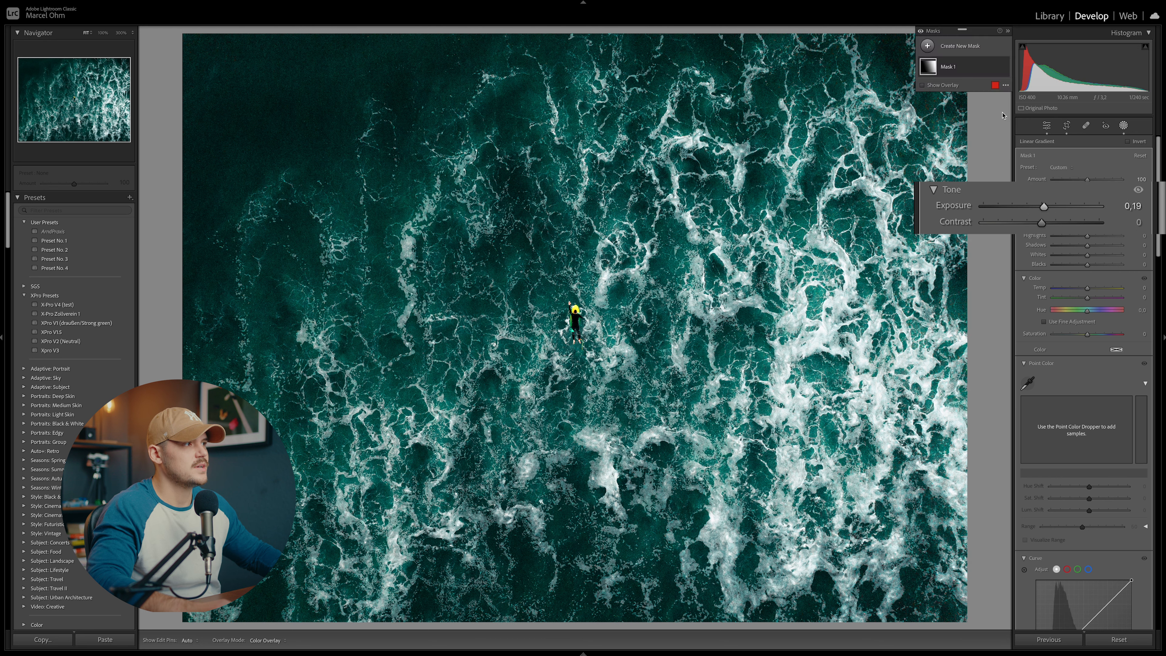
- Compare the photo with and without the brightening gradient mask several times
click(1005, 68)
click(1004, 68)
click(1004, 68)
click(1004, 68)
click(1005, 68)
click(1004, 68)
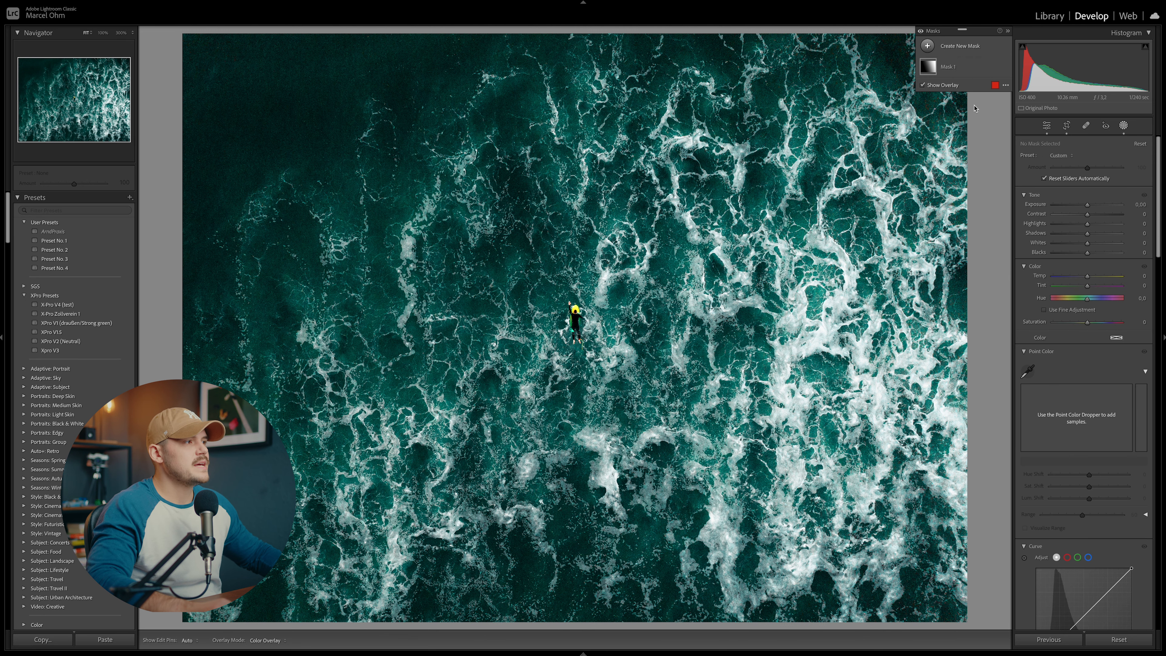
- Add a diagonal linear gradient mask over the photo's upper-left corner, with exposure -0.13 and blacks -24
click(927, 45)
click(988, 144)
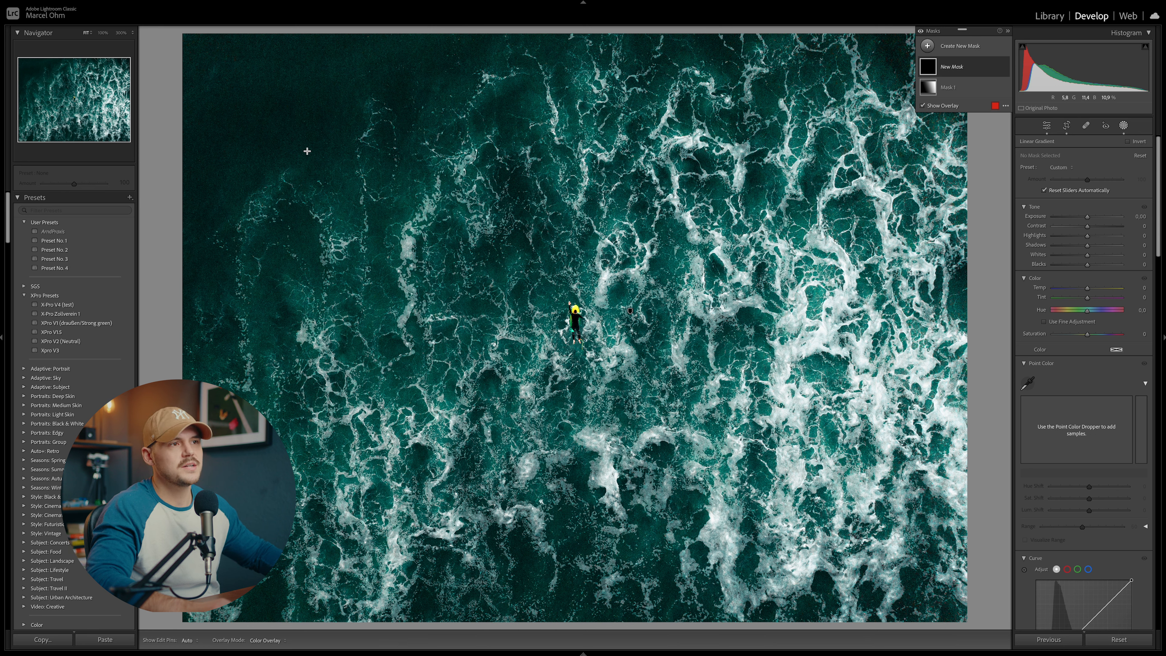
drag(307, 150, 525, 392)
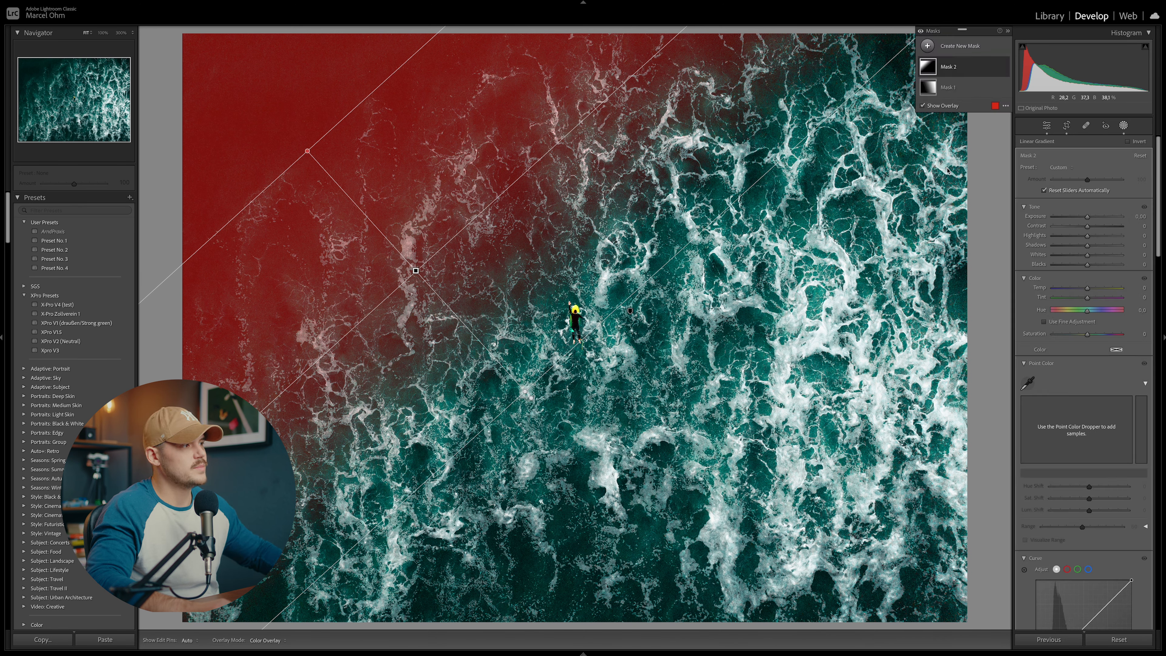
drag(1089, 215, 1086, 218)
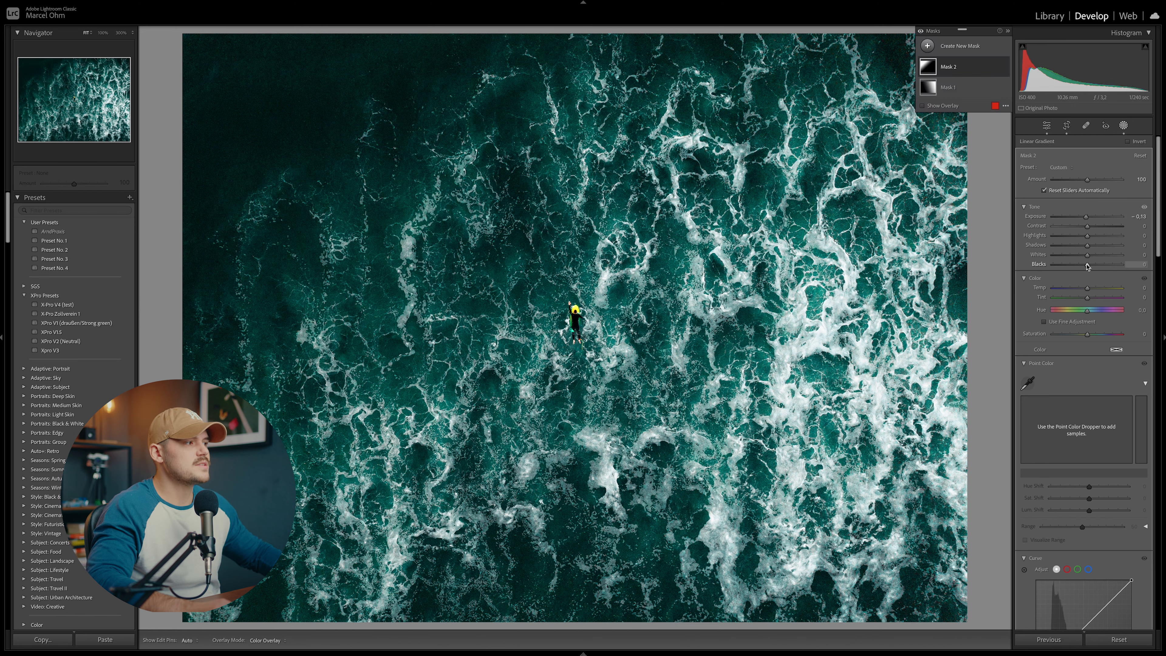
drag(1087, 266, 1079, 263)
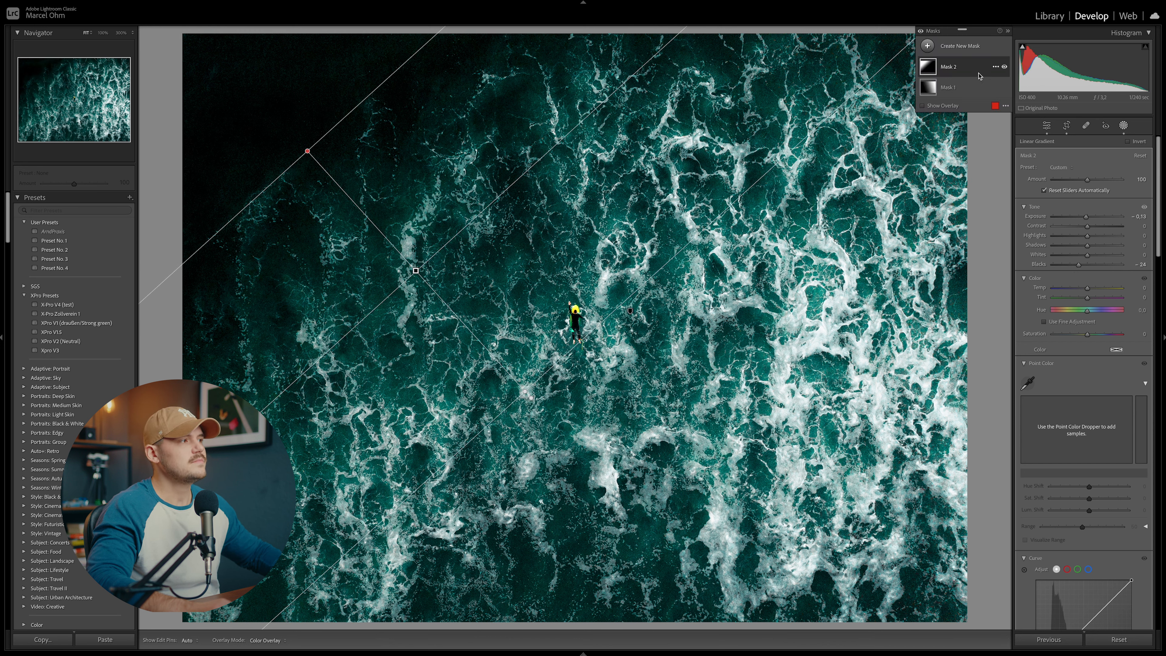
- Compare the photo with and without the upper-left darkening mask several times
click(1004, 68)
click(1004, 68)
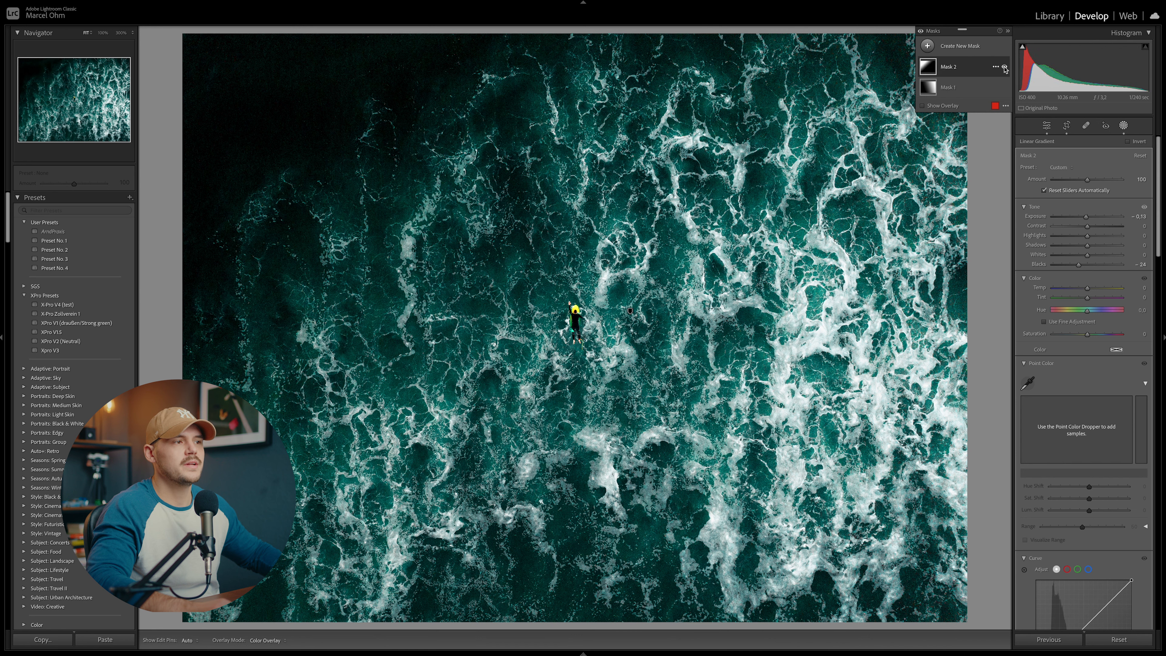
click(1005, 68)
click(1005, 68)
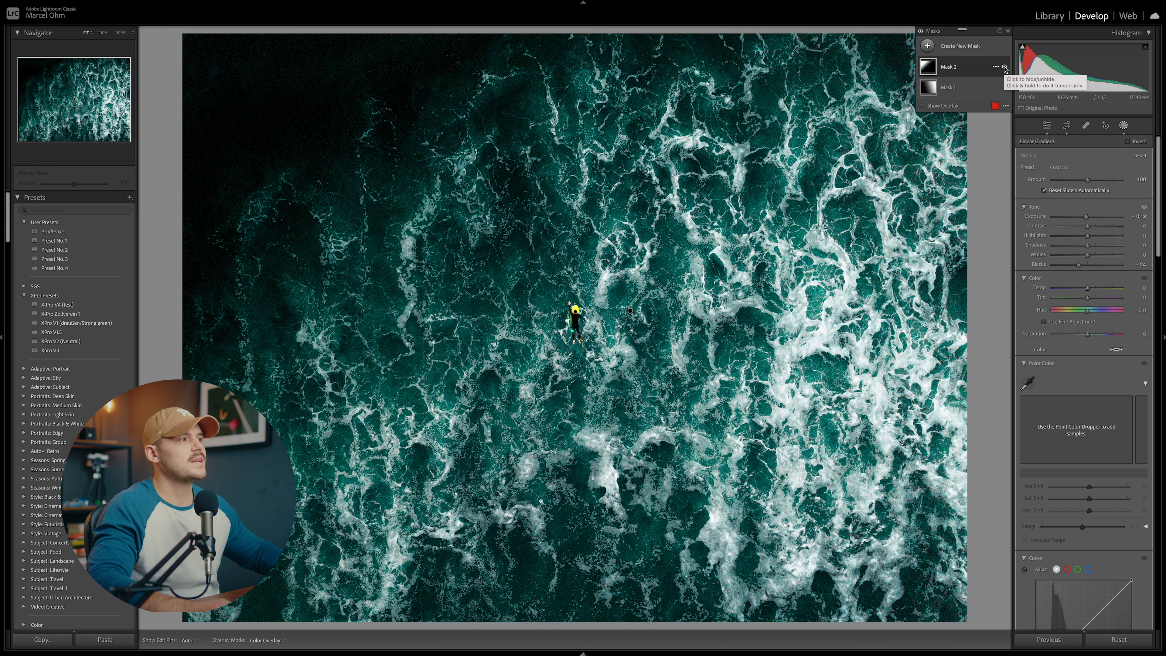
click(1004, 68)
click(1004, 68)
click(1004, 68)
click(1004, 68)
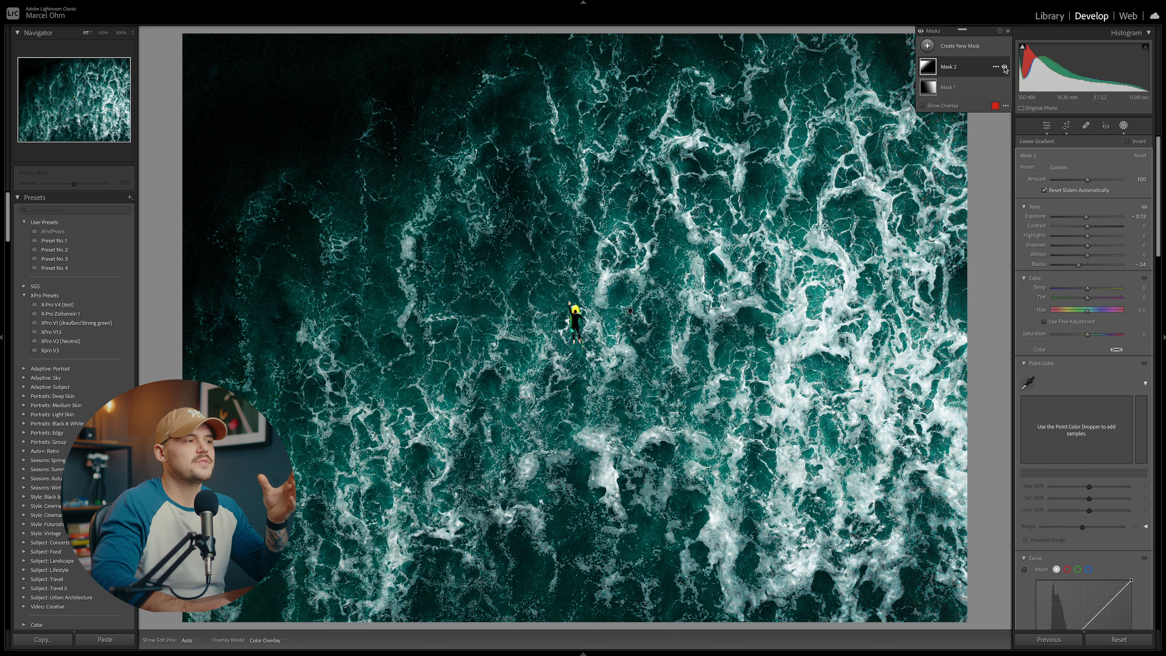
- Add a linear gradient mask rising from the photo's bottom edge, with exposure -0.14 and slightly lowered blacks, and extend its fade upward
click(928, 46)
click(981, 141)
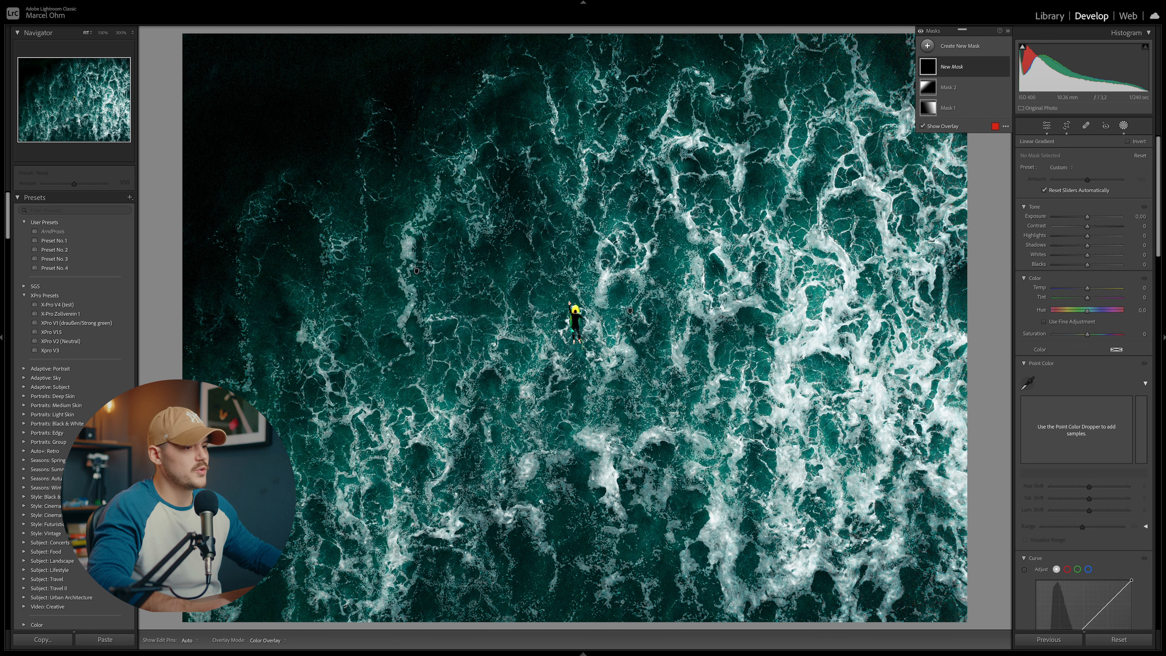
drag(578, 601, 575, 492)
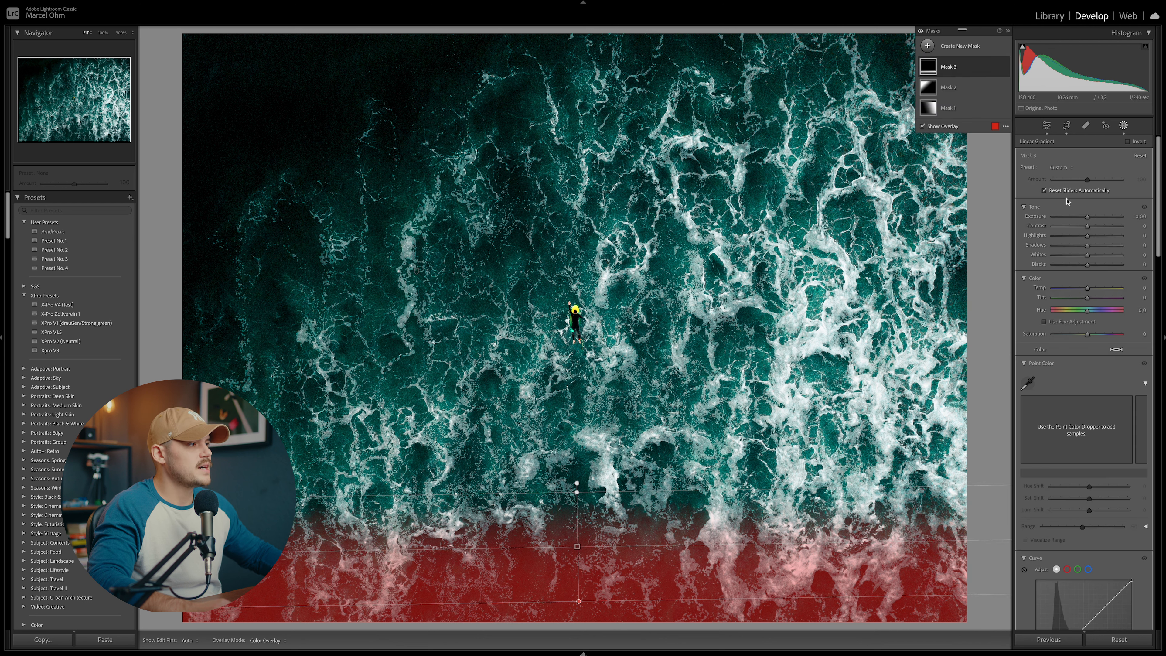
drag(1085, 217, 1084, 218)
drag(1086, 265, 1084, 265)
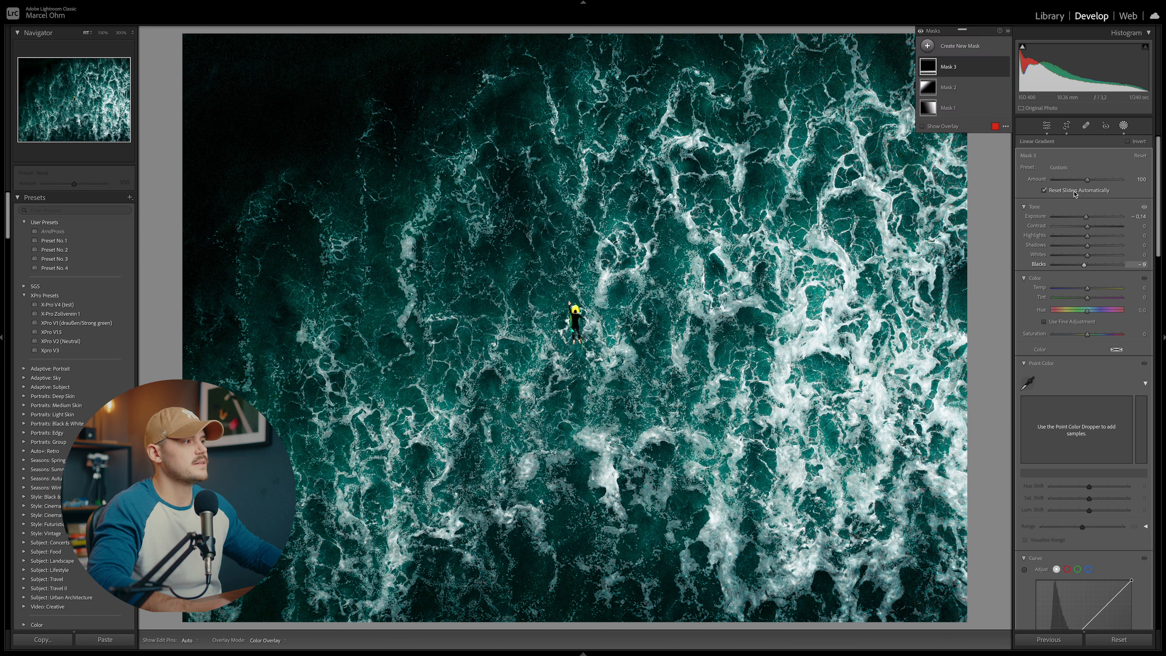
drag(579, 494, 577, 430)
click(819, 241)
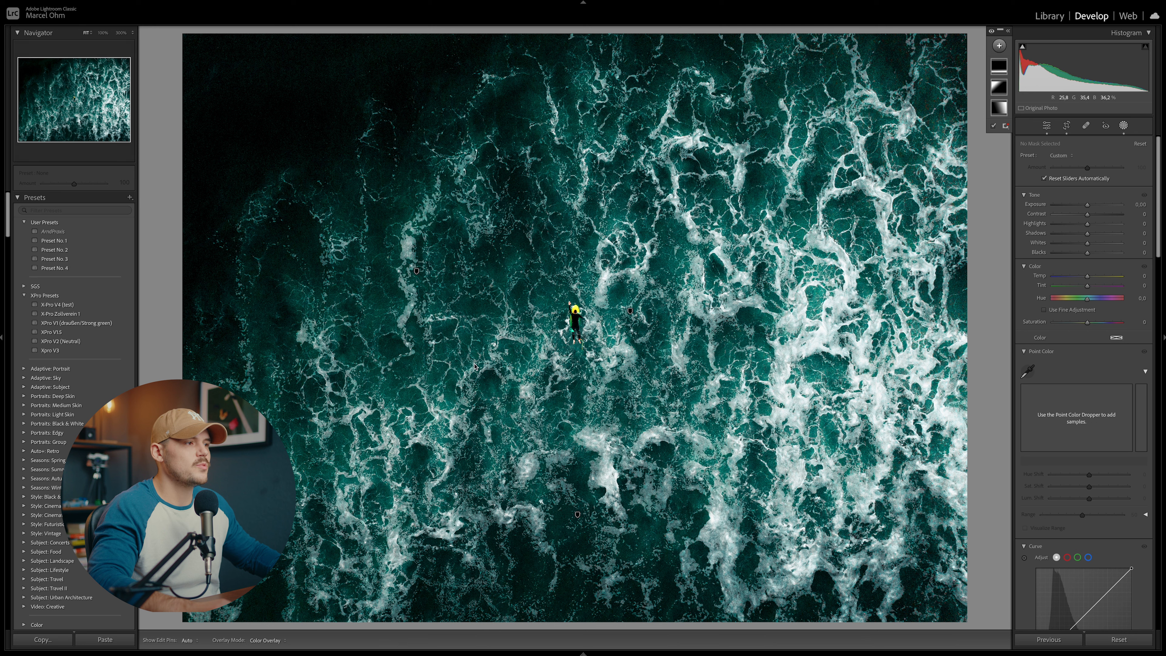
- Add a large radial gradient mask centered on the bright foam in the photo's right half and flatten it vertically
click(1000, 46)
click(1016, 154)
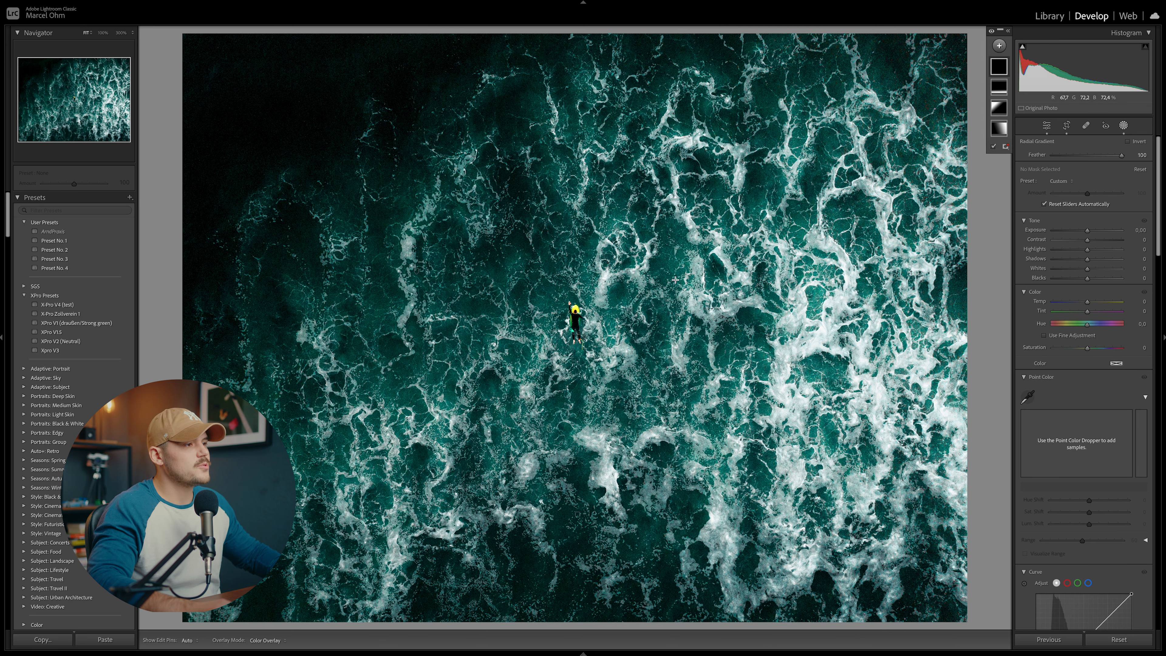
drag(514, 233, 1008, 522)
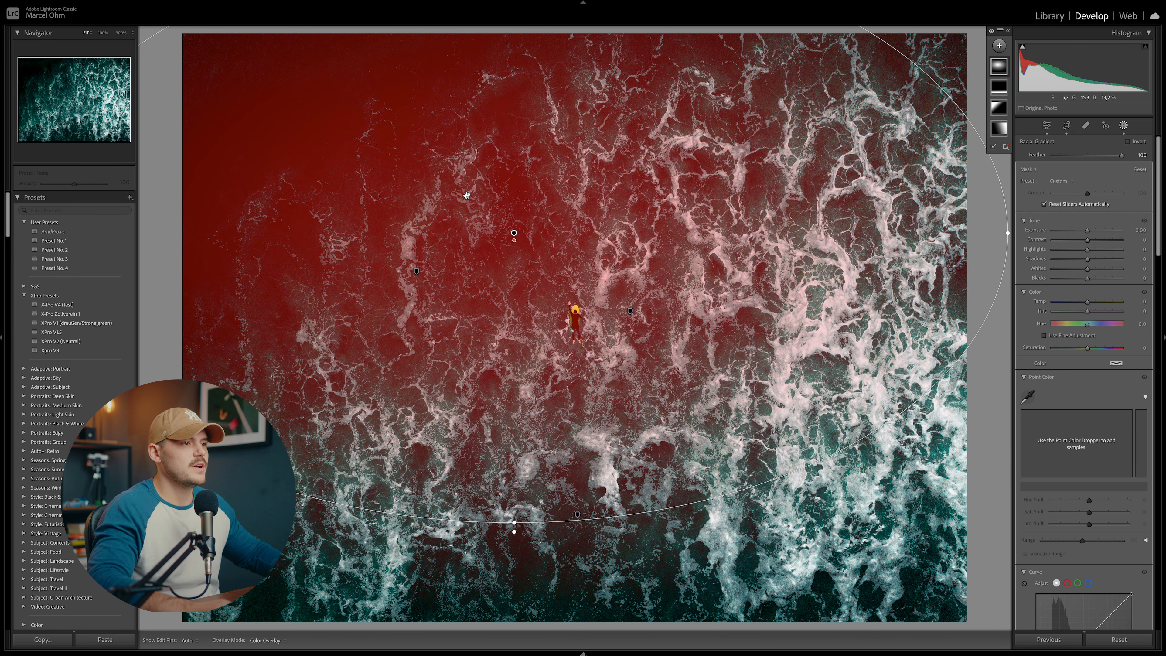
drag(511, 231, 884, 325)
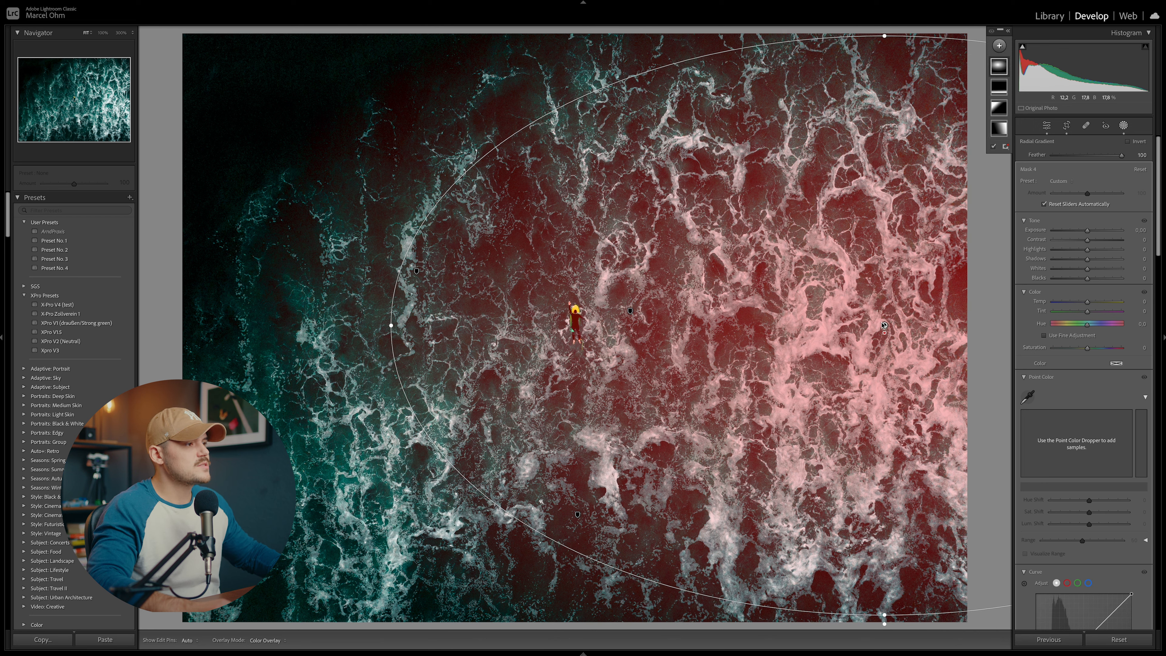
drag(884, 35, 884, 110)
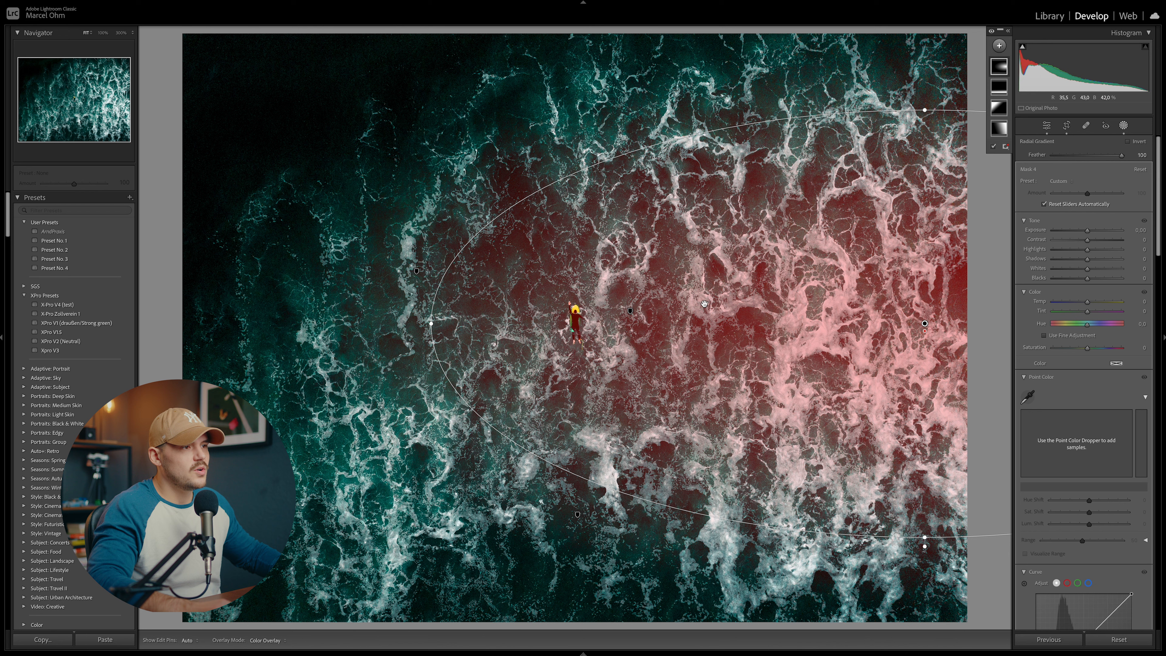
- Tilt the radial gradient slightly counterclockwise and move its center to the photo's right edge
mouse_move(750, 299)
mouse_down()
mouse_move(783, 299)
mouse_move(767, 285)
mouse_up()
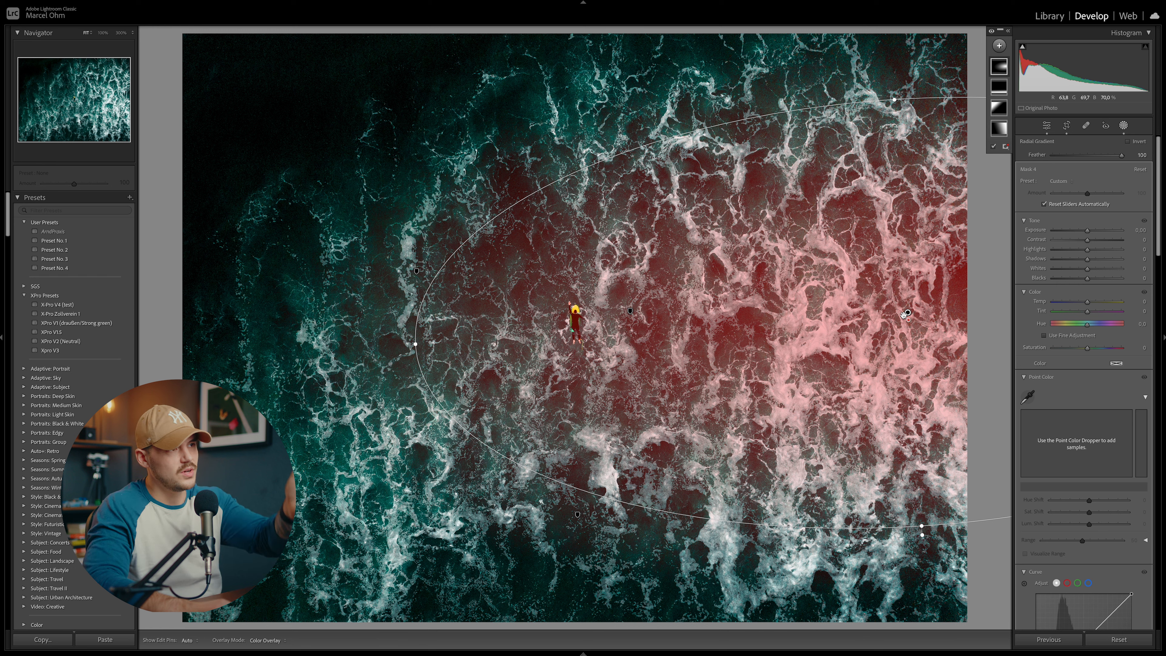
drag(904, 316, 958, 301)
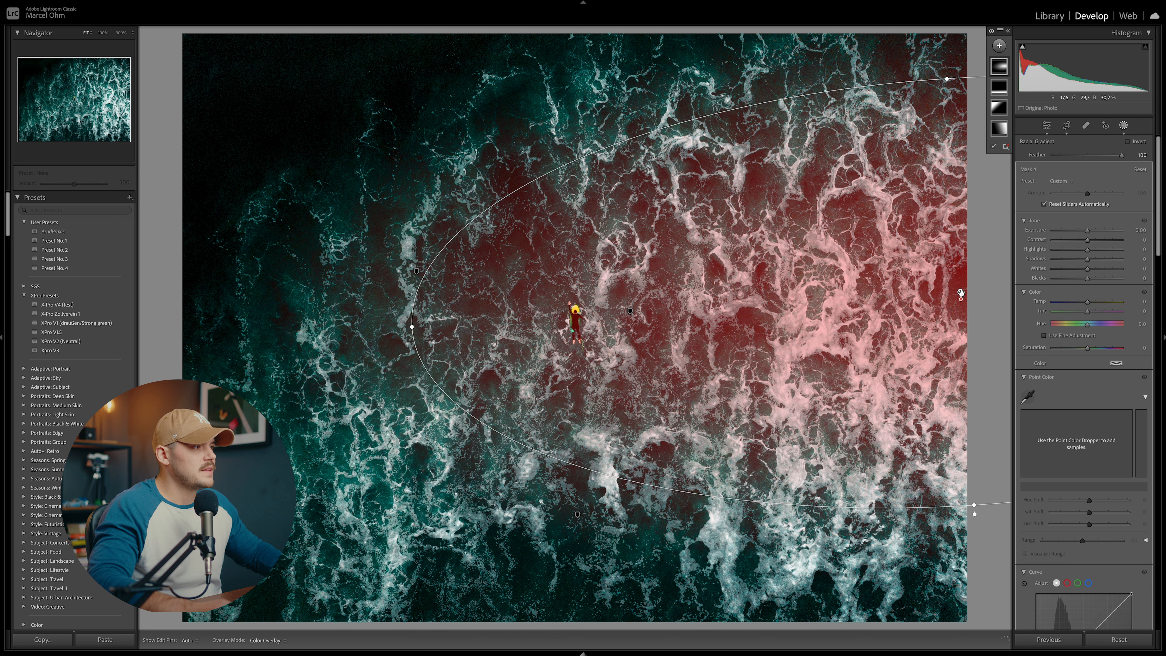
- Set the radial mask's exposure to 0.32 and highlights to -17, and widen its ellipse well past the surfer toward the photo's left side
drag(1088, 232, 1090, 232)
drag(1088, 249, 1090, 231)
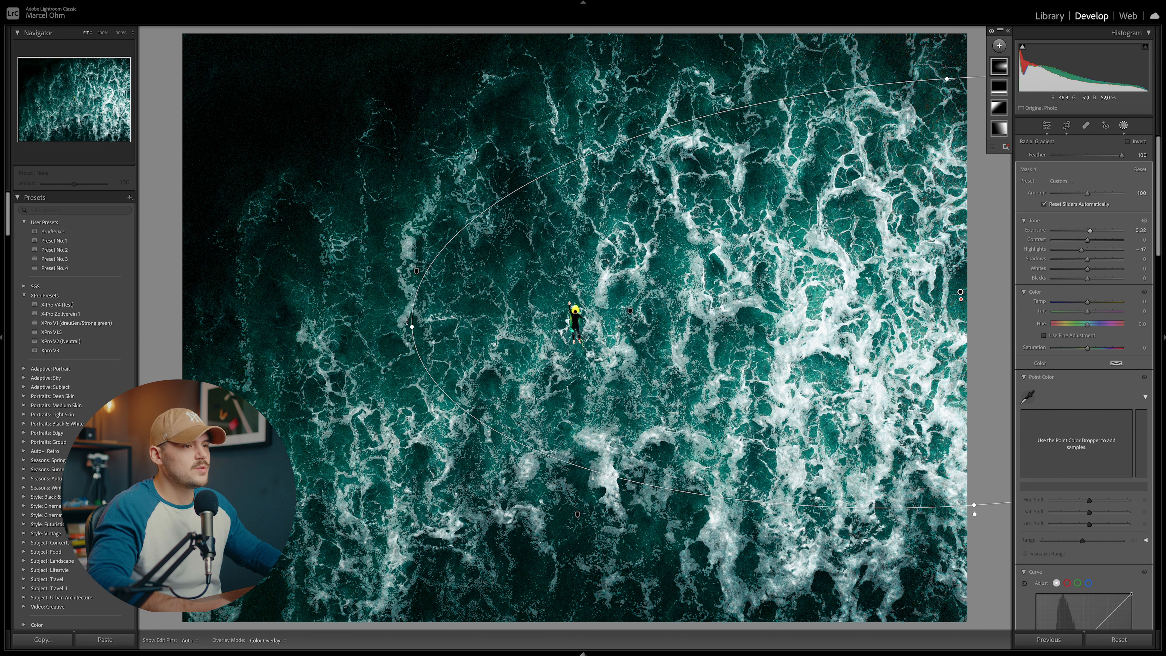
drag(411, 325, 274, 350)
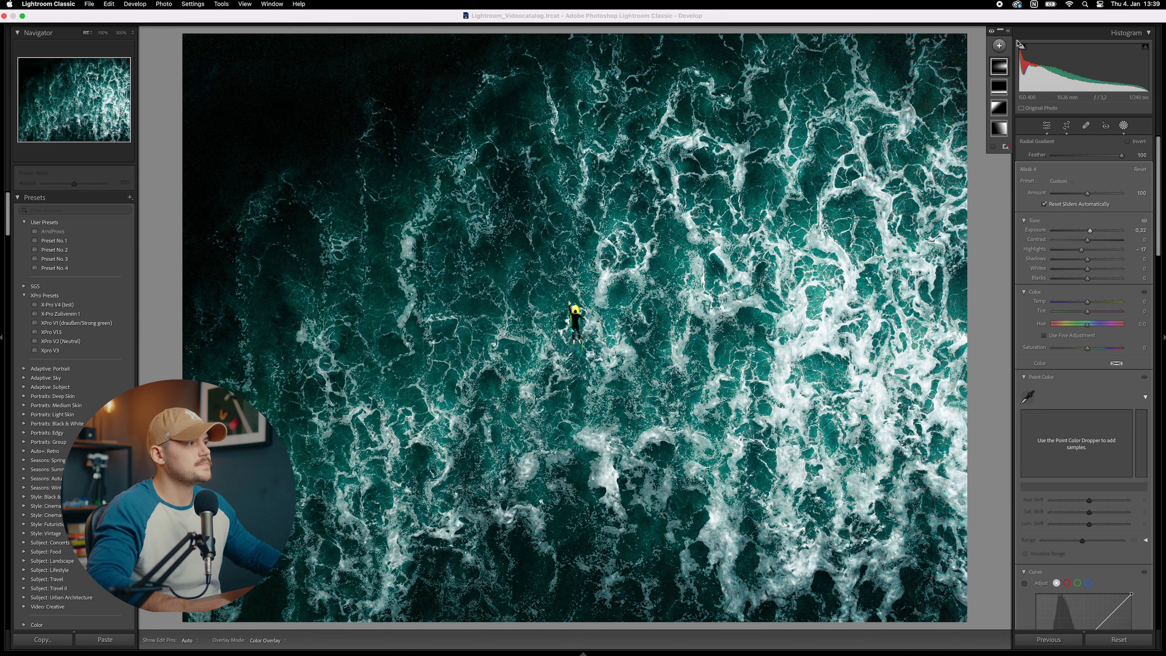
- Compare the photo with and without the radial mask several times, and set the mask's exposure to 0.23
click(1008, 30)
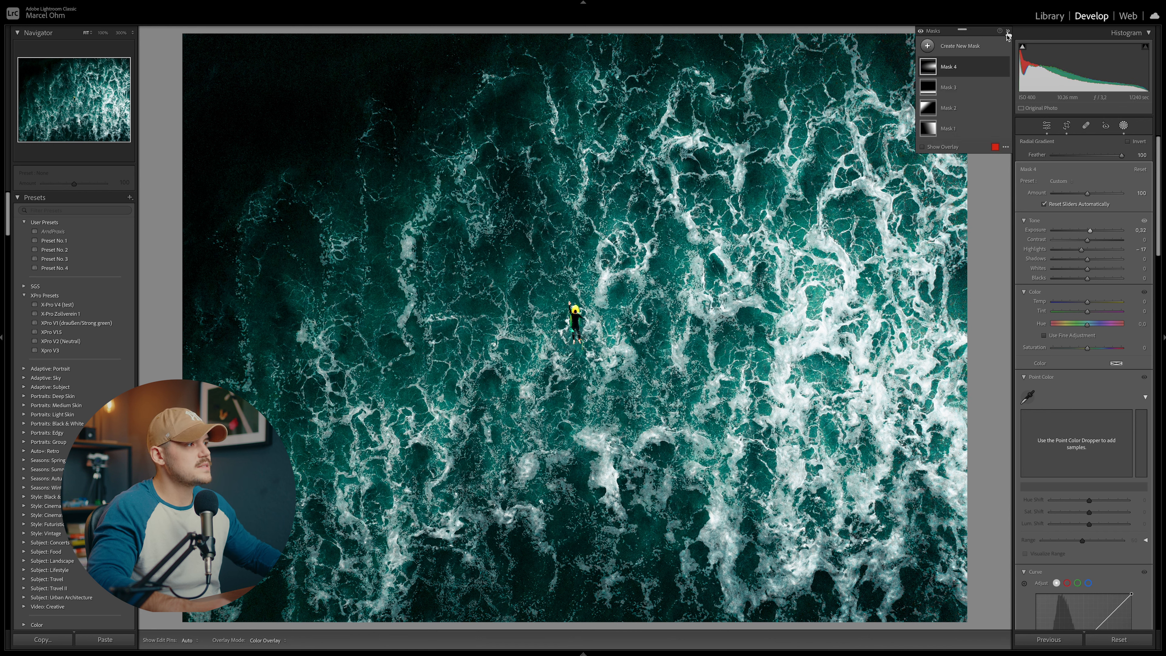
click(1004, 68)
click(1005, 68)
click(1004, 68)
click(1004, 67)
click(1005, 67)
click(1004, 67)
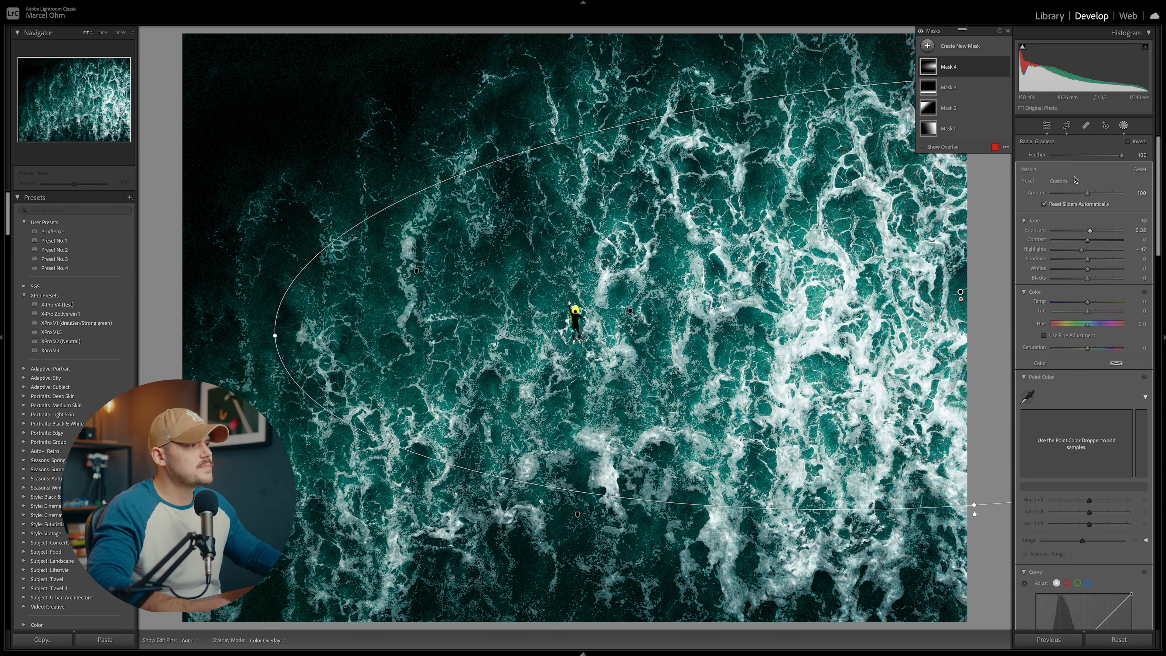
drag(1090, 231, 1089, 233)
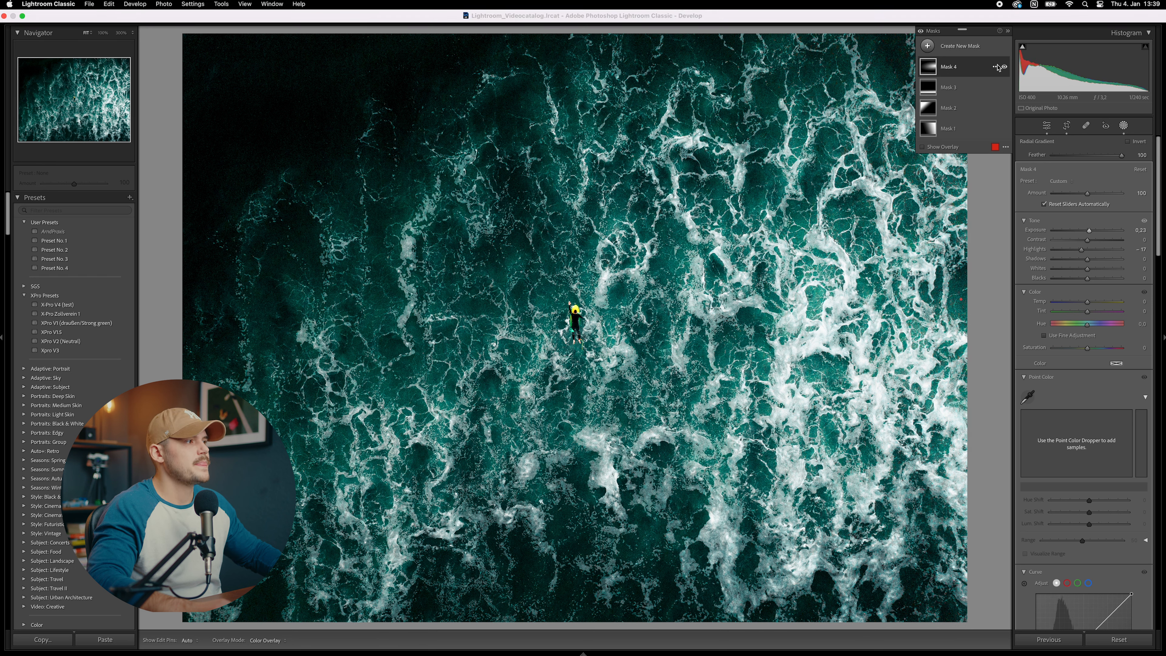